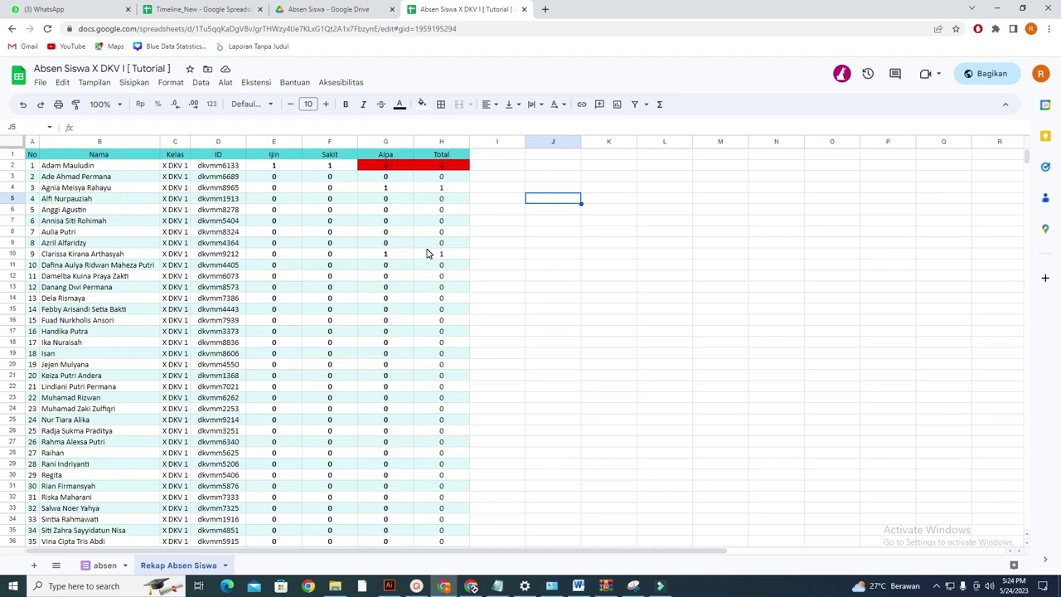
# Step: Check the absen sheet and return to the Rekap Absen Siswa sheet
pyautogui.click(512, 259)
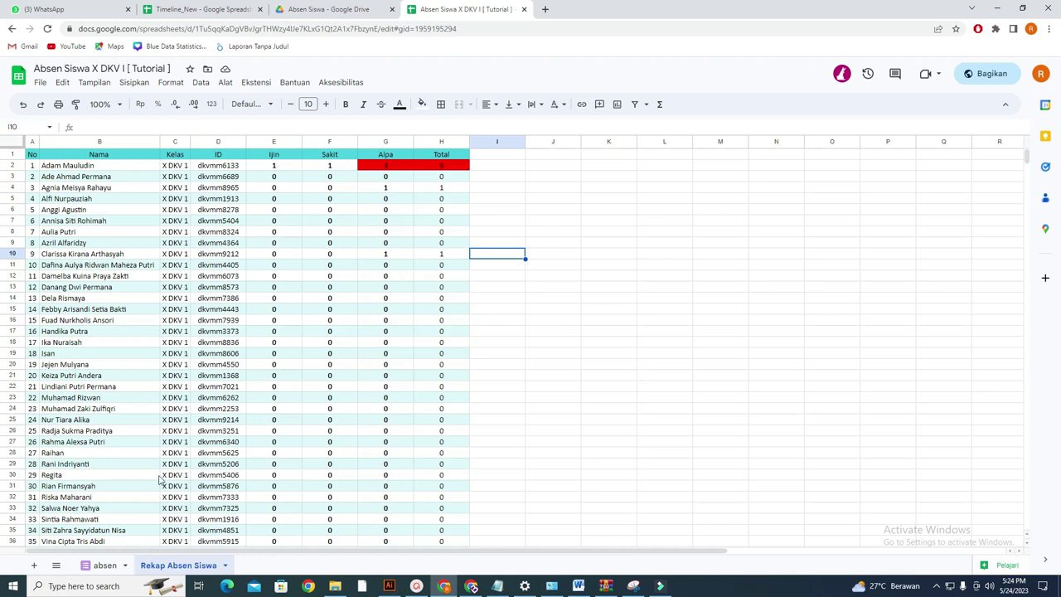
pyautogui.click(99, 565)
pyautogui.click(166, 567)
# Step: Insert one column before the Ijin column and enter the header "Bulan" in cell E1
pyautogui.click(272, 142)
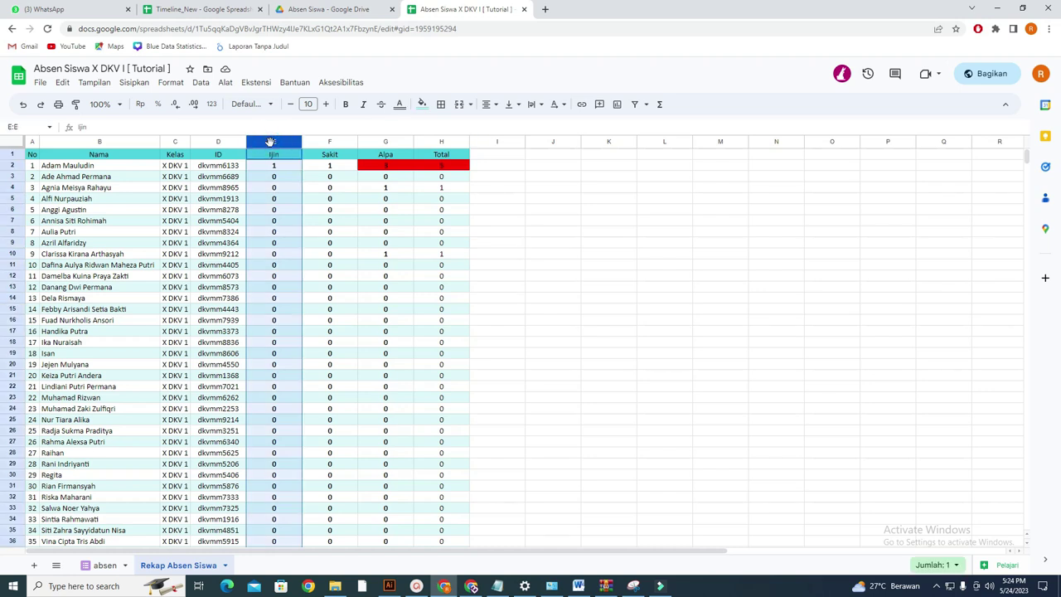
pyautogui.rightClick(274, 143)
pyautogui.click(366, 237)
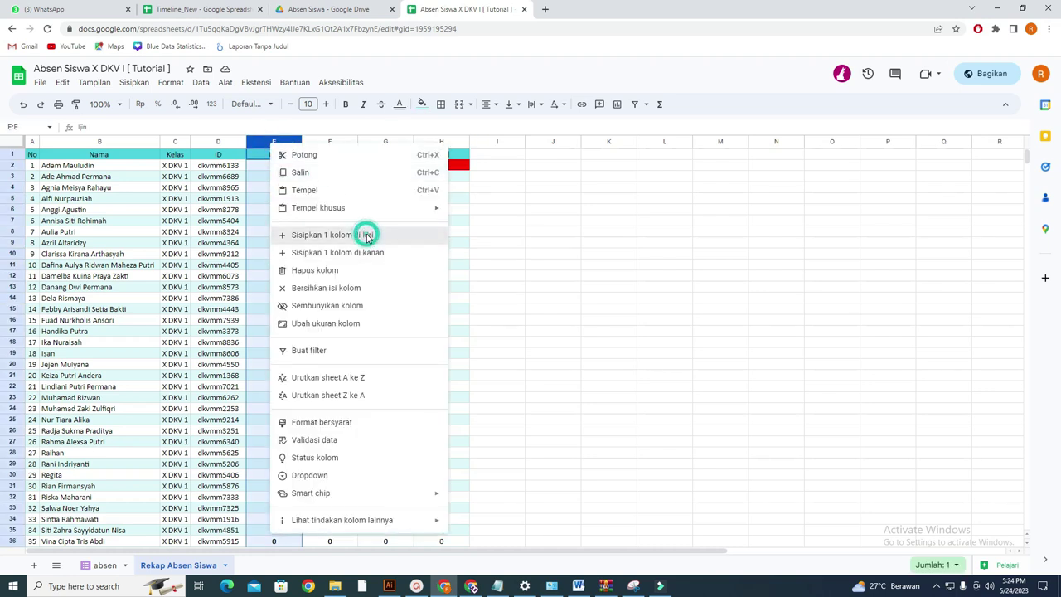
pyautogui.click(282, 188)
pyautogui.click(276, 157)
pyautogui.write('Bula')
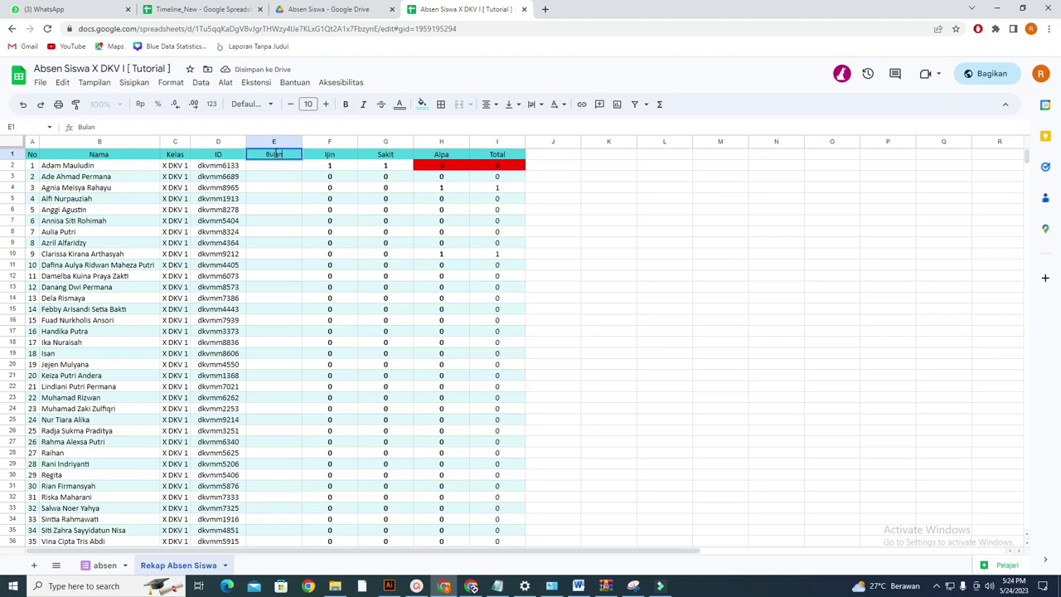
pyautogui.write('n')
pyautogui.press('Return')
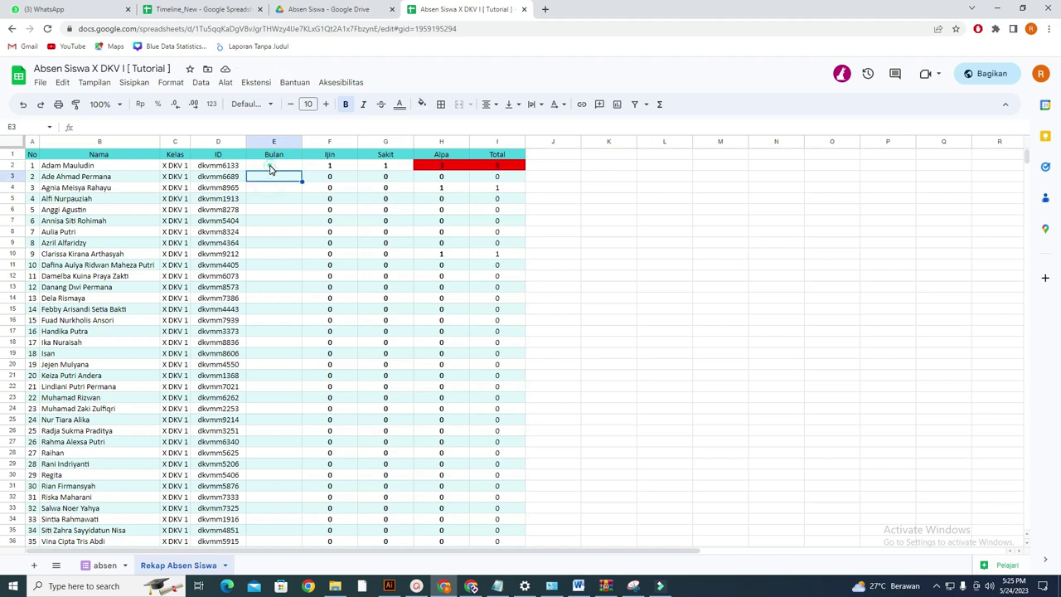
# Step: Add a dropdown data validation rule to cell E2 with 01 and 02 as its first two options
pyautogui.click(202, 83)
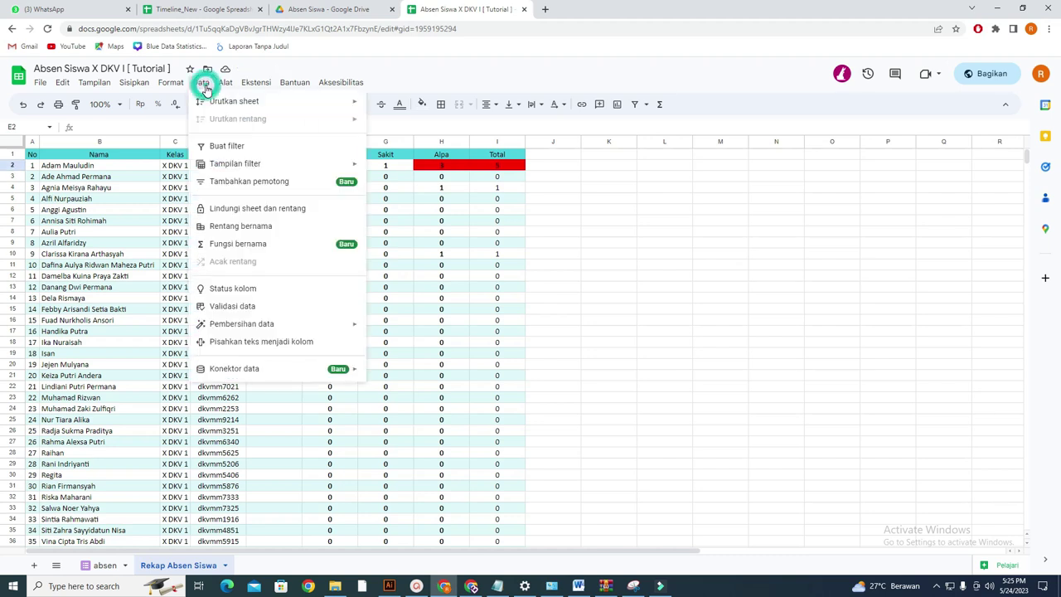
pyautogui.click(242, 306)
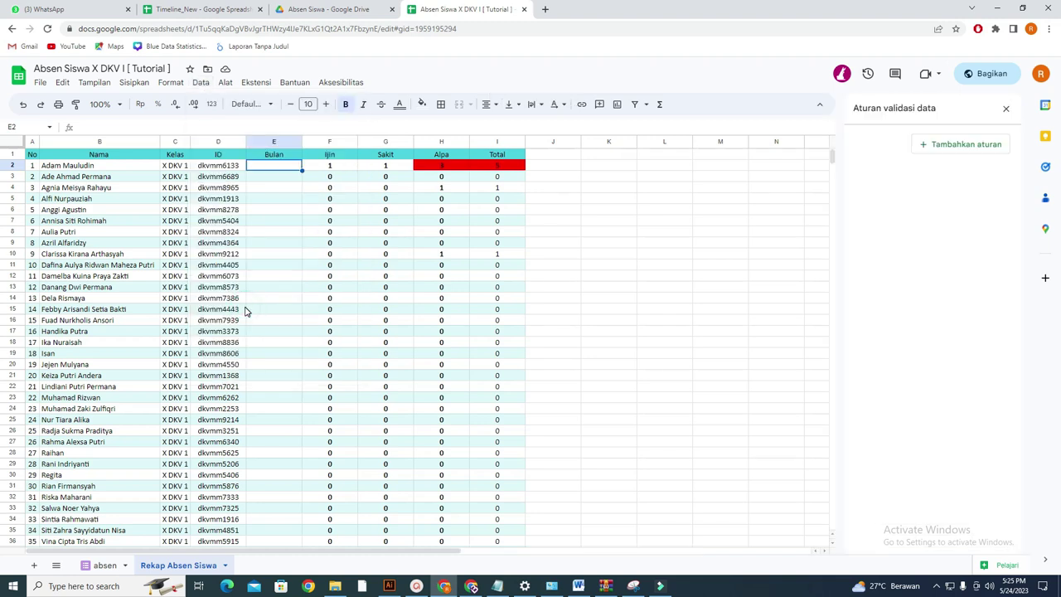
pyautogui.click(963, 145)
pyautogui.click(924, 234)
pyautogui.write('11')
pyautogui.doubleClick(918, 236)
pyautogui.write('0')
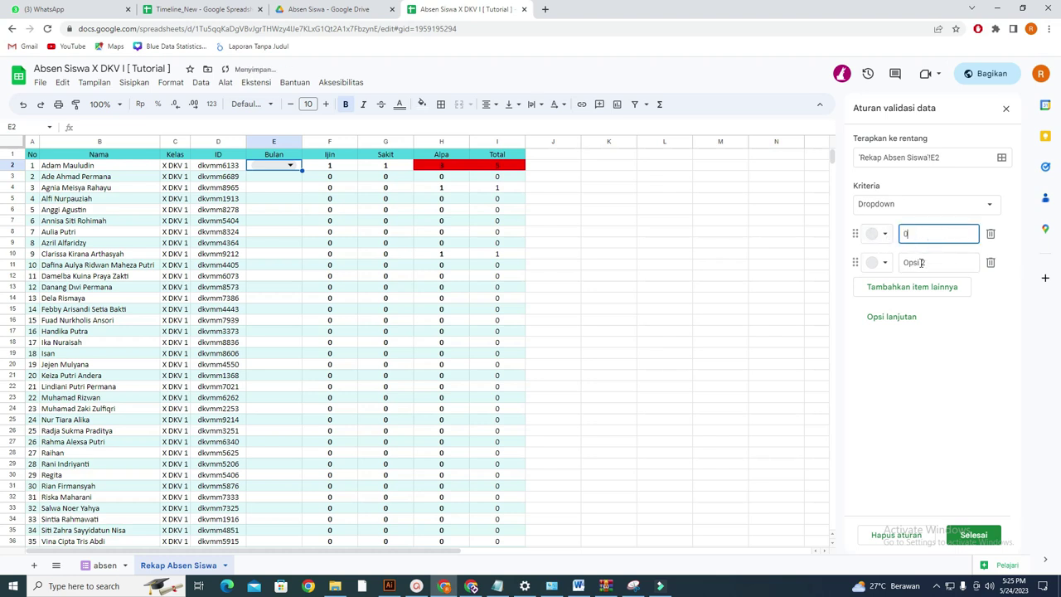
pyautogui.write('1')
pyautogui.tripleClick(937, 263)
pyautogui.write('02')
# Step: Add the options 03, 04 and 05 to the E2 dropdown rule and save it
pyautogui.click(933, 287)
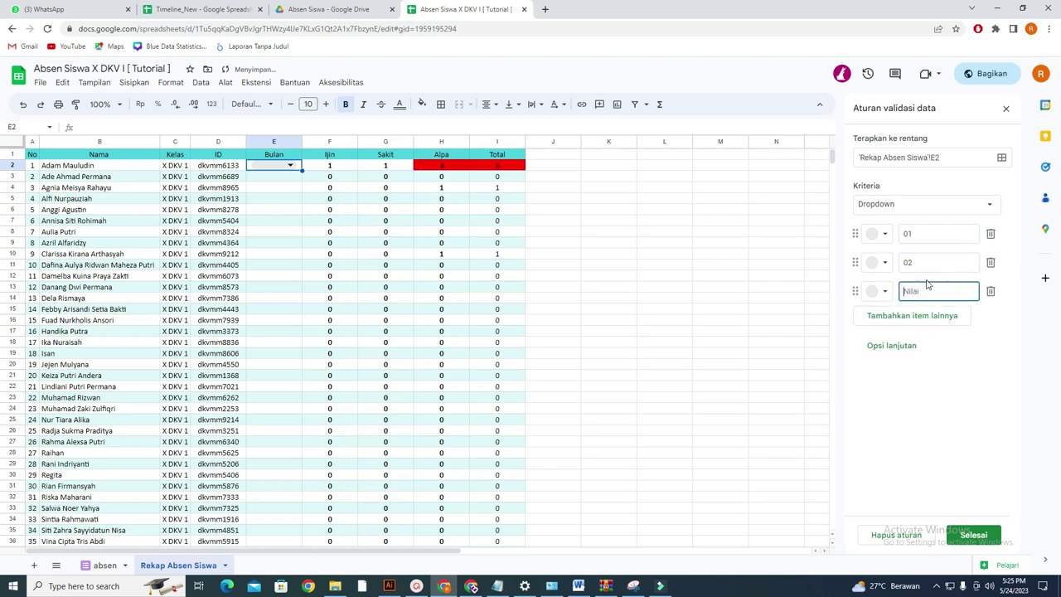
pyautogui.write('03')
pyautogui.click(929, 316)
pyautogui.write('0')
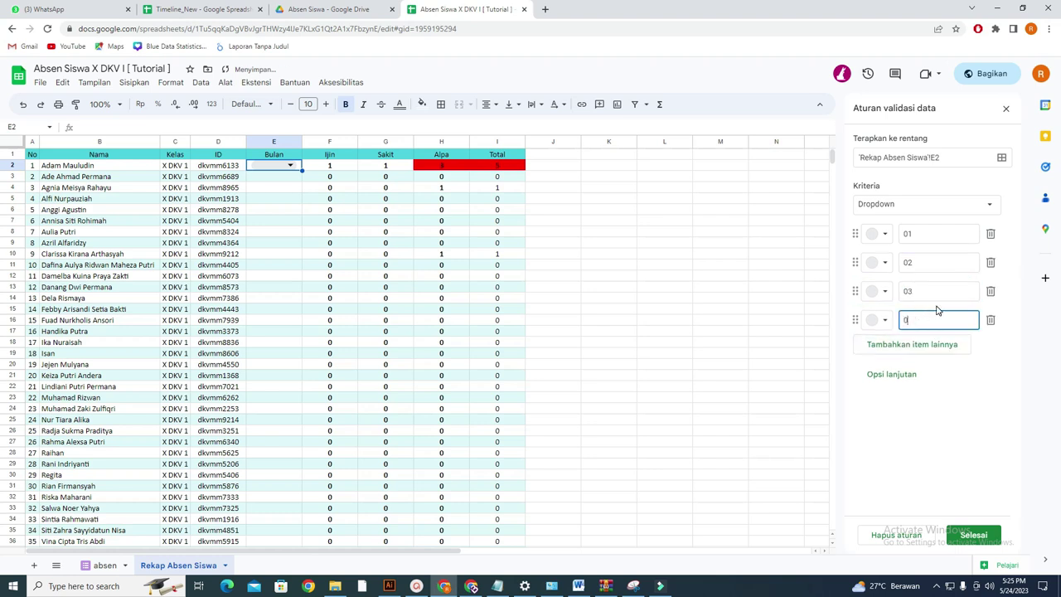
pyautogui.write('4')
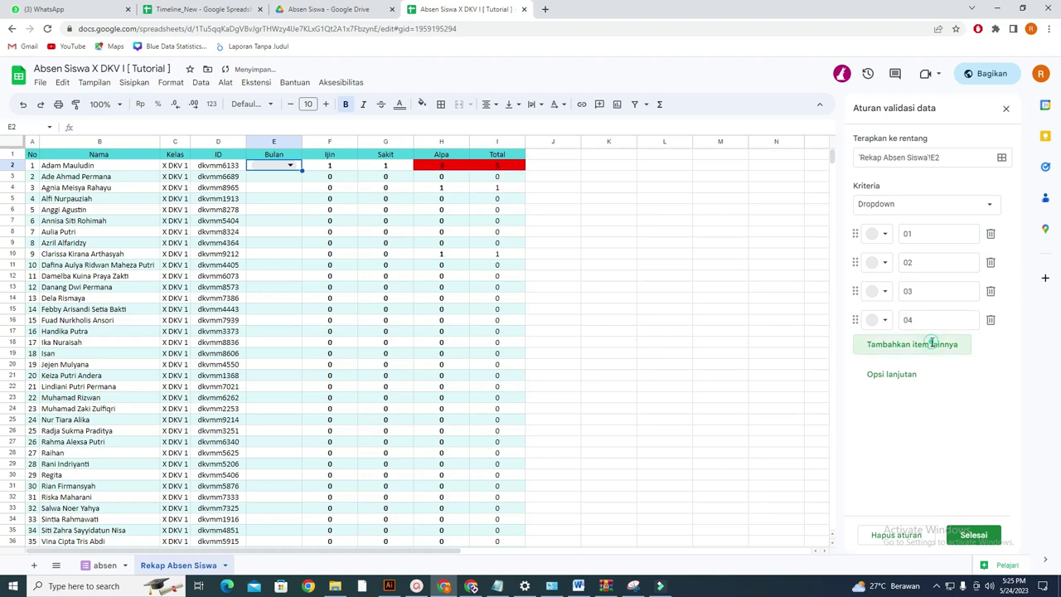
pyautogui.click(933, 344)
pyautogui.write('0')
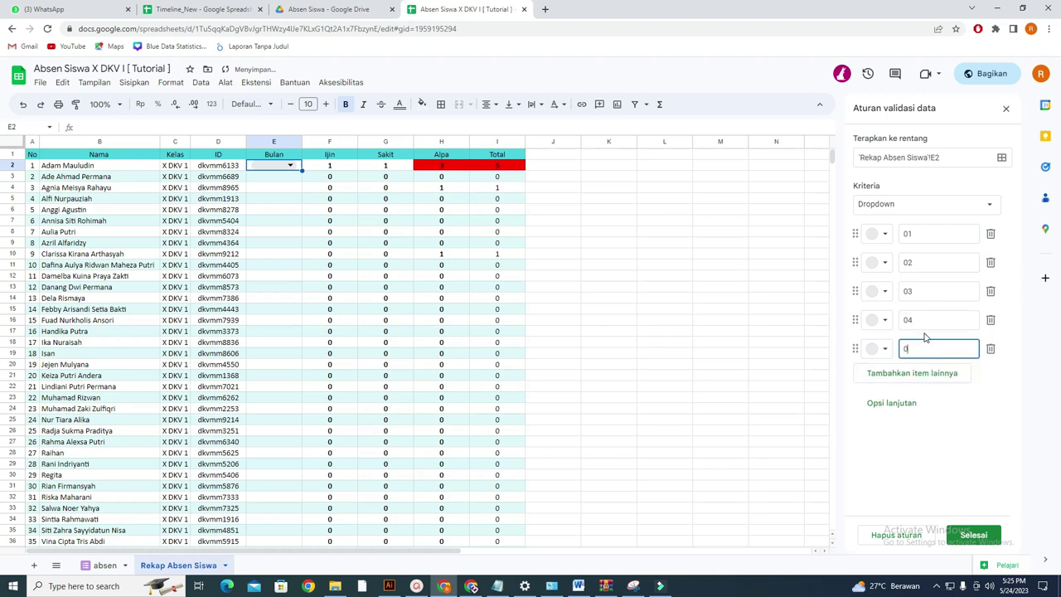
pyautogui.write('5')
pyautogui.click(972, 535)
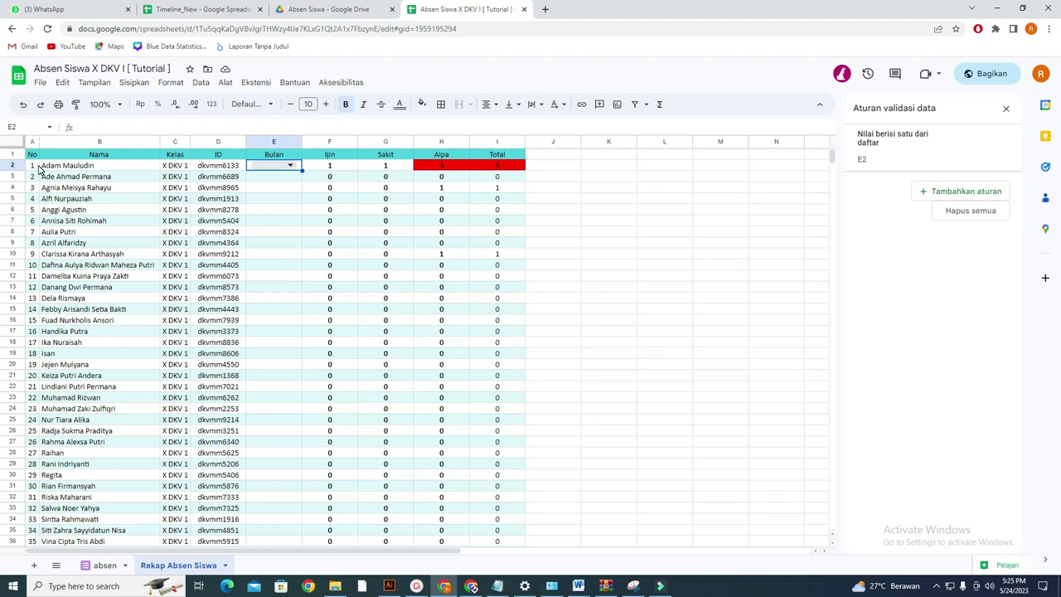
pyautogui.moveTo(39, 169); pyautogui.dragTo(441, 169)
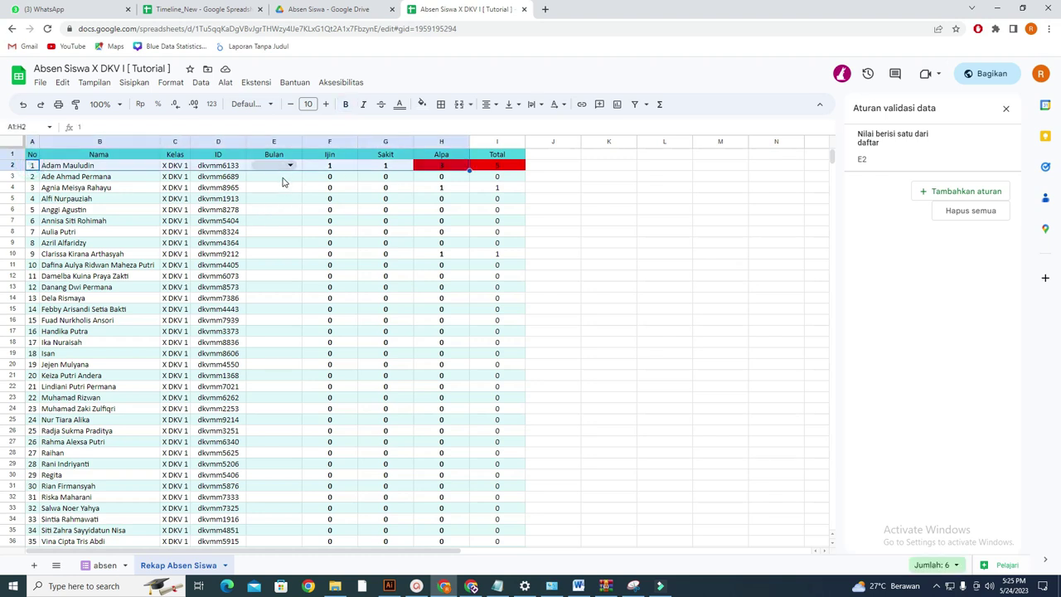
pyautogui.click(554, 188)
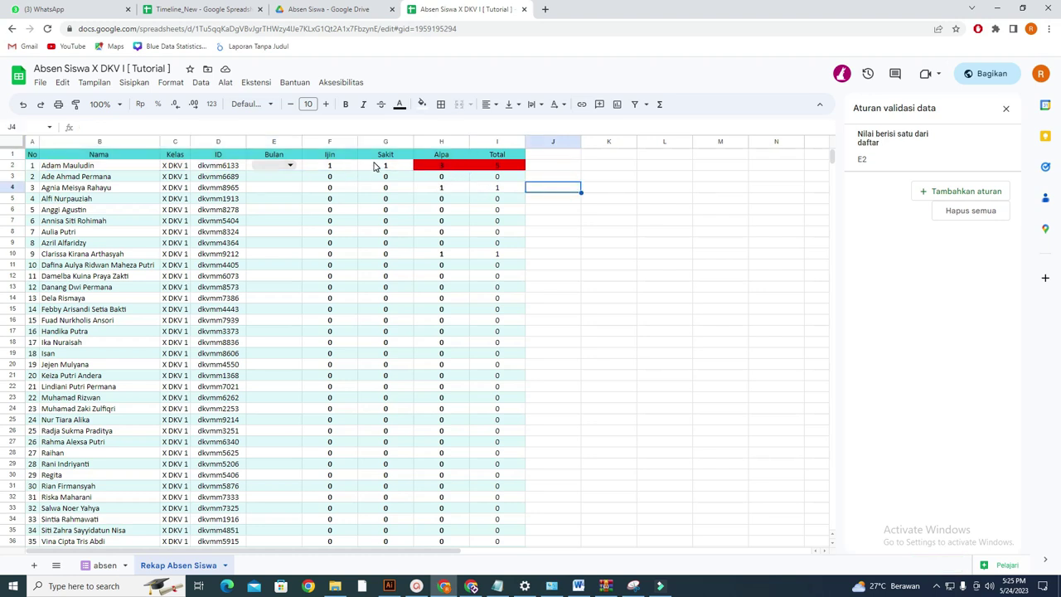
# Step: Try out the month dropdown in E2 by picking 04, 05 and 03 in turn, finishing on 05
pyautogui.click(289, 165)
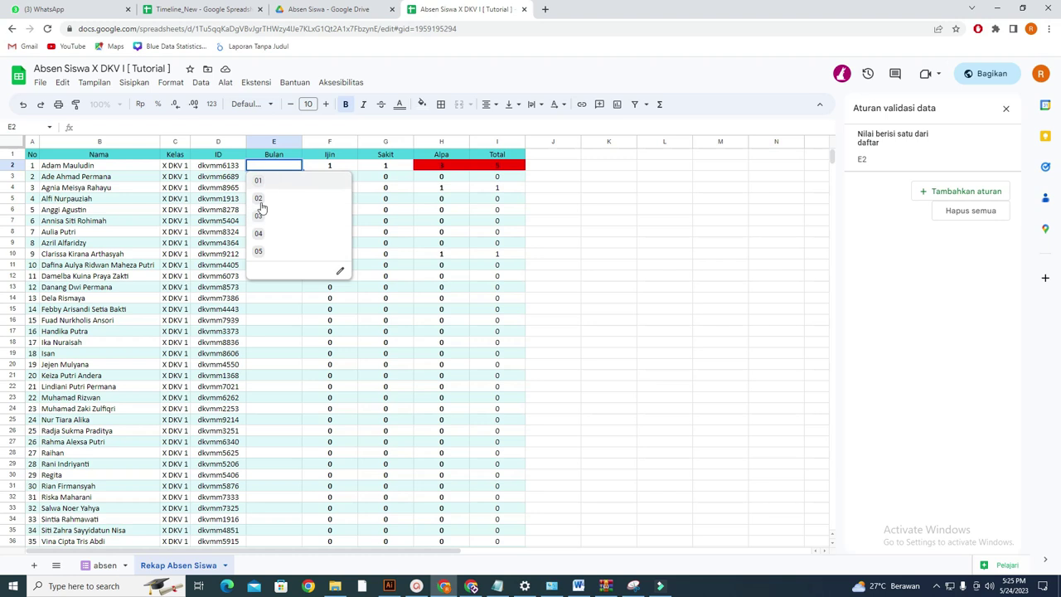
pyautogui.click(262, 233)
pyautogui.click(287, 165)
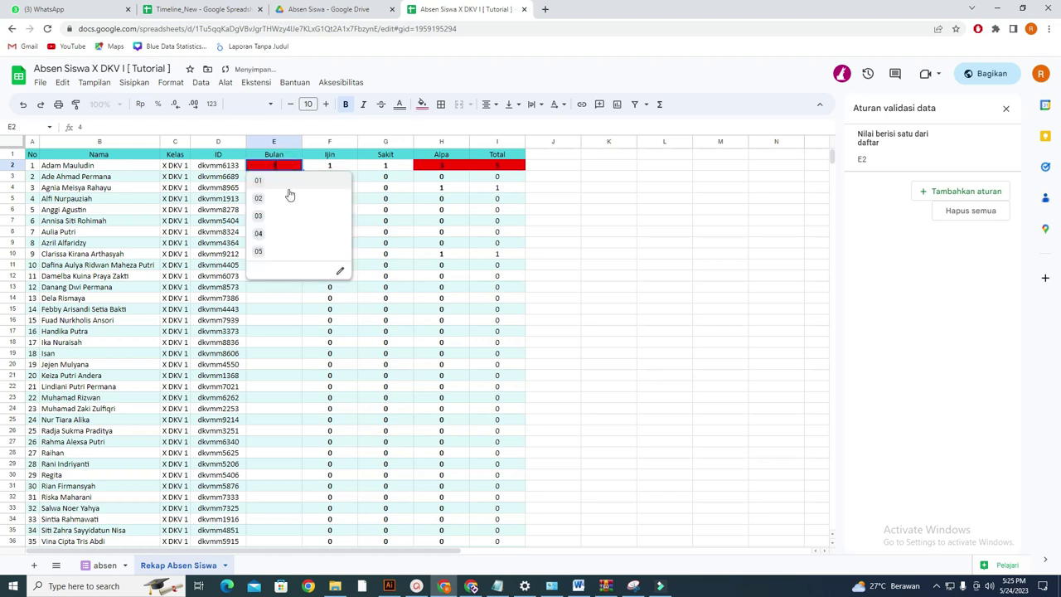
pyautogui.click(260, 251)
pyautogui.click(288, 165)
pyautogui.click(260, 233)
pyautogui.click(288, 166)
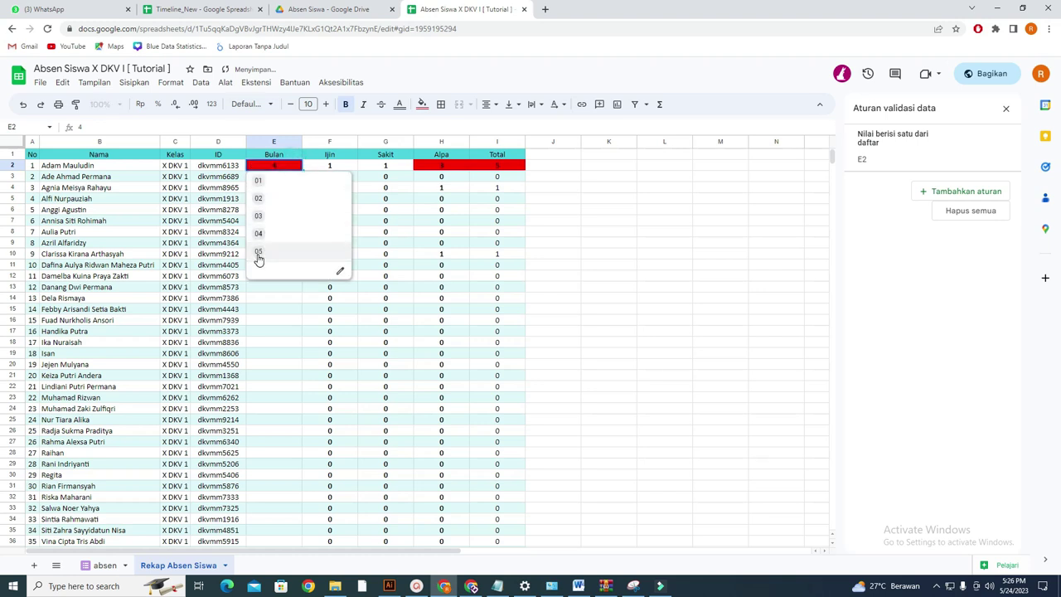
pyautogui.click(259, 258)
pyautogui.click(288, 166)
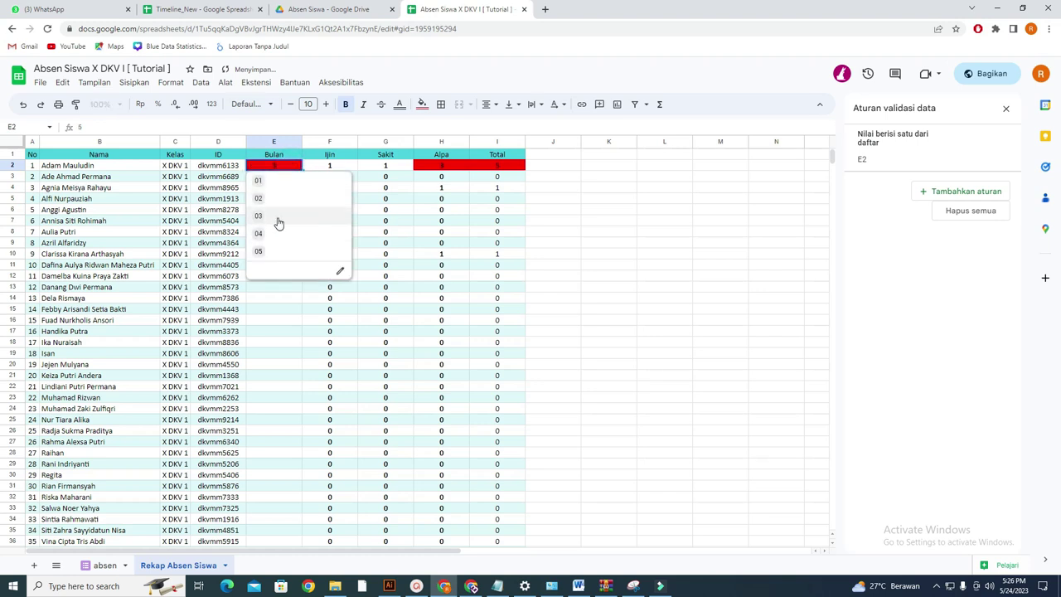
pyautogui.click(279, 223)
pyautogui.click(288, 166)
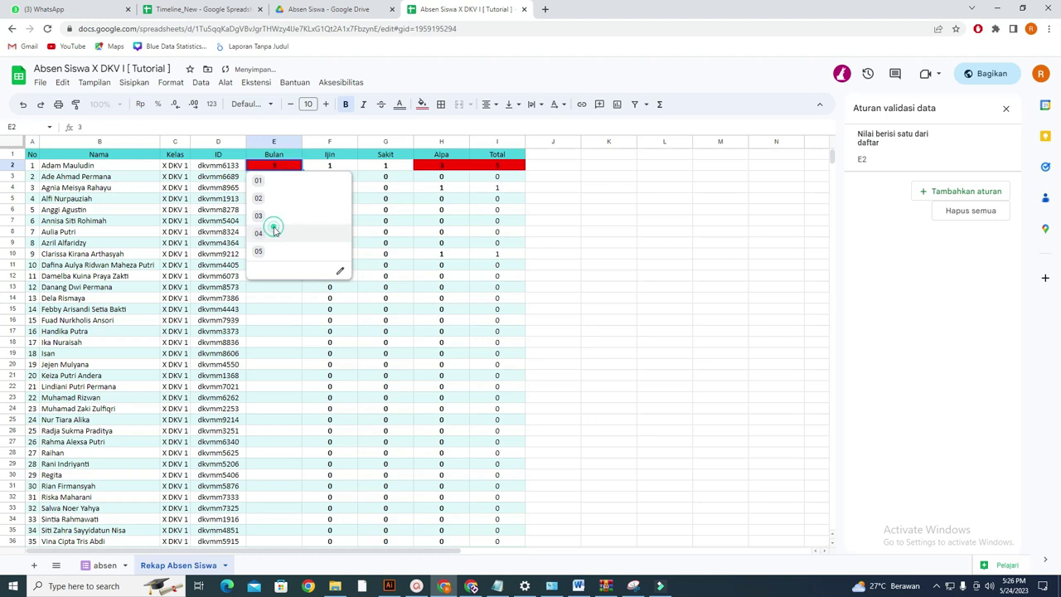
pyautogui.click(275, 230)
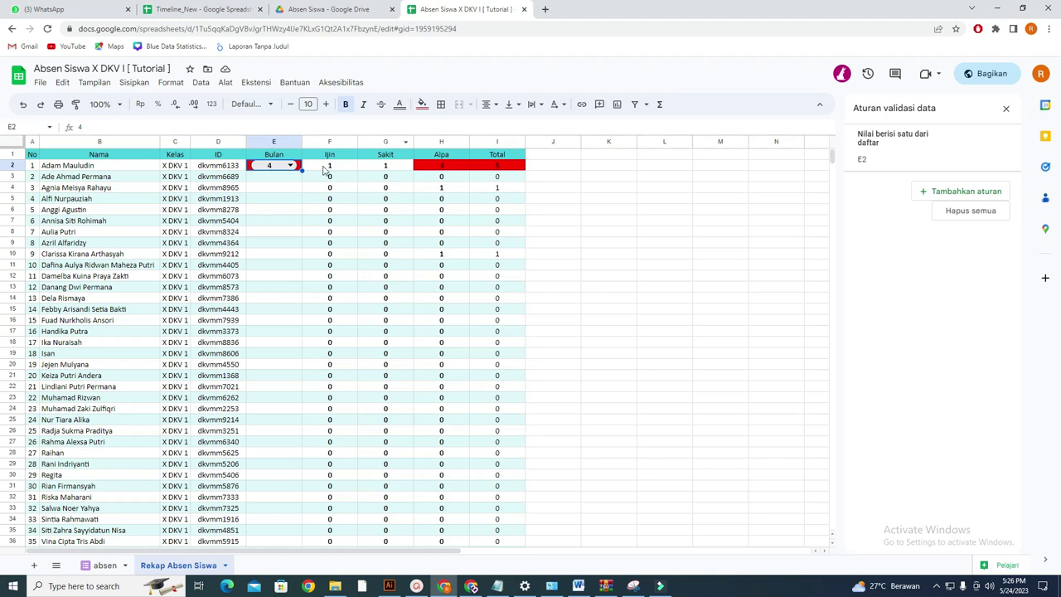
pyautogui.click(327, 166)
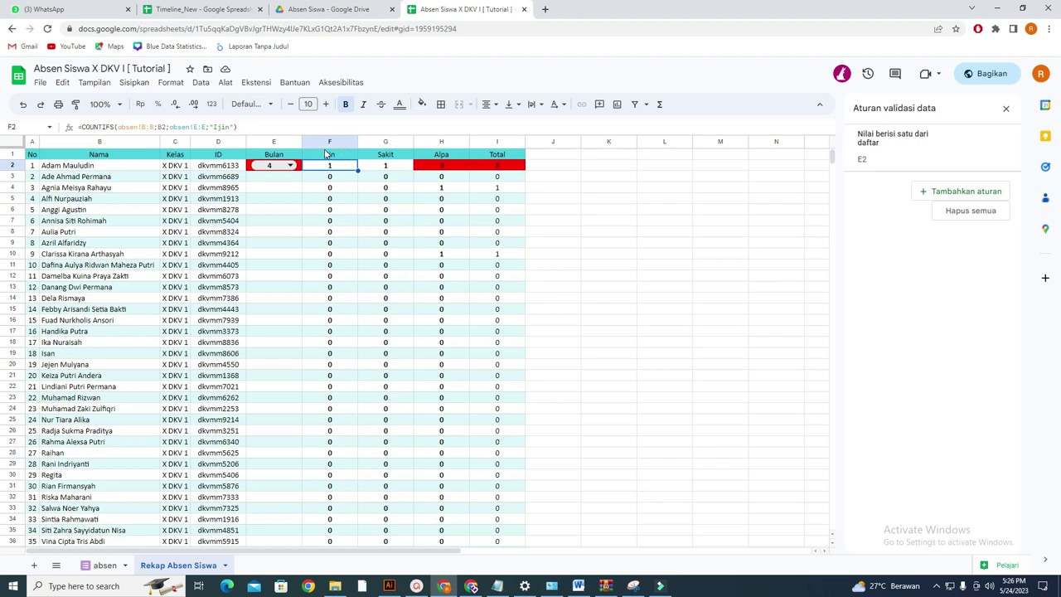
pyautogui.click(292, 165)
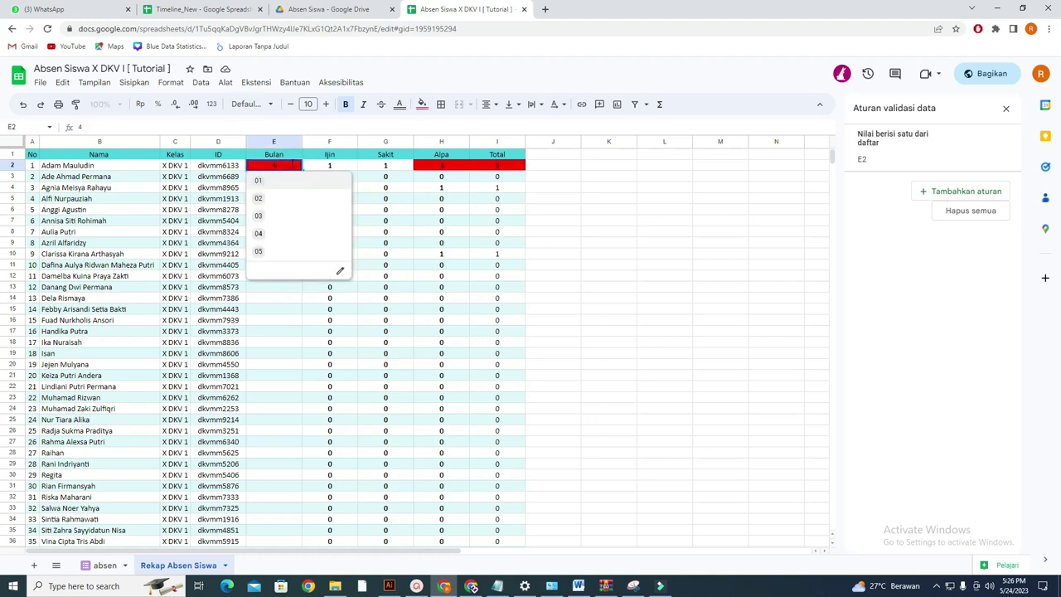
pyautogui.click(267, 254)
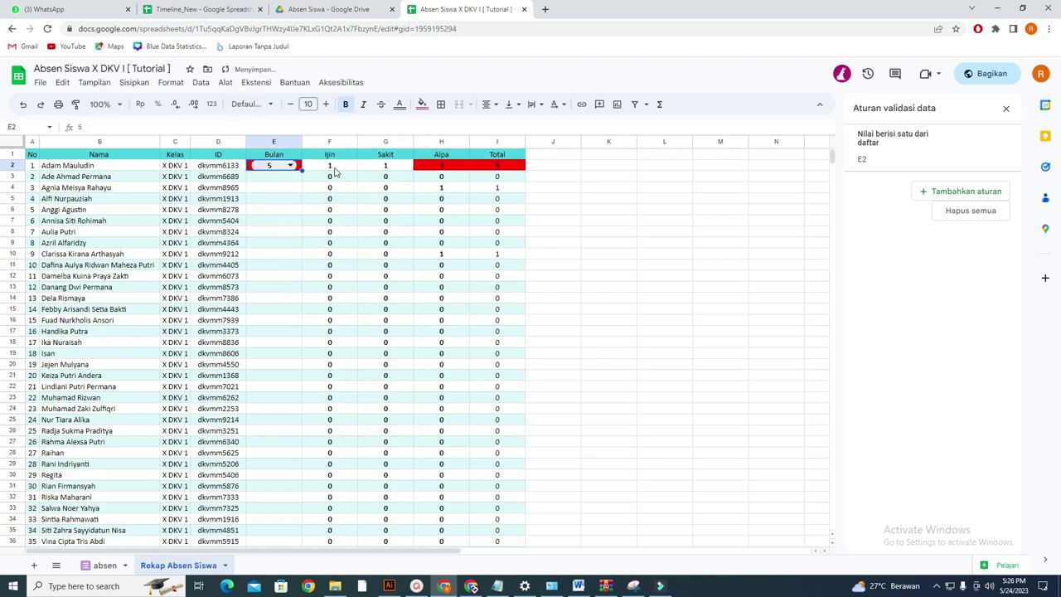
# Step: Append a copy of the absen!E:E;"Ijin" criterion pair to the end of the COUNTIFS formula in F2
pyautogui.click(335, 169)
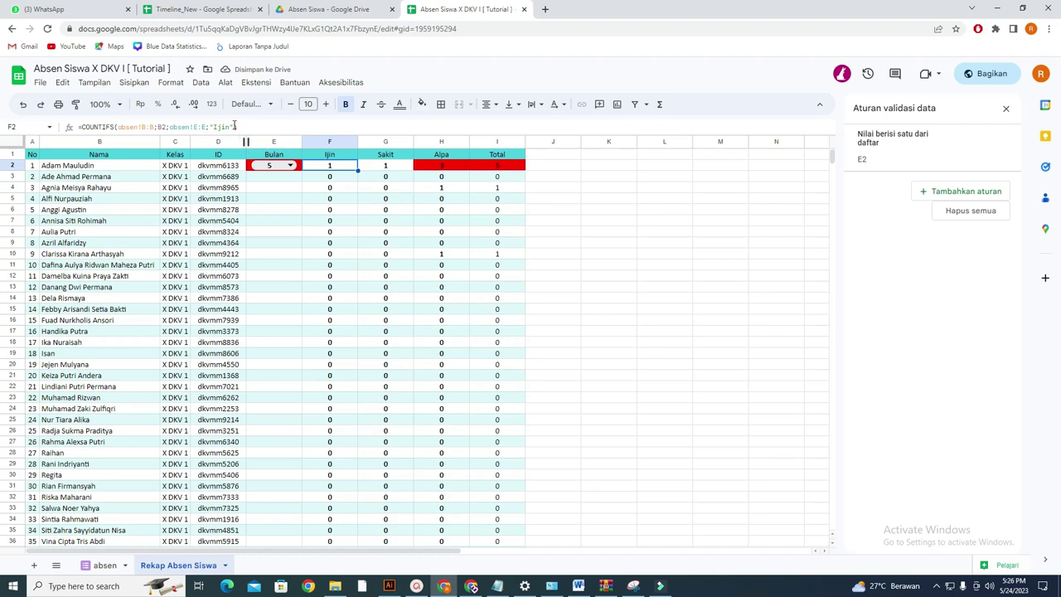
pyautogui.moveTo(233, 126); pyautogui.dragTo(169, 127)
pyautogui.hotkey('ctrl', 'c')
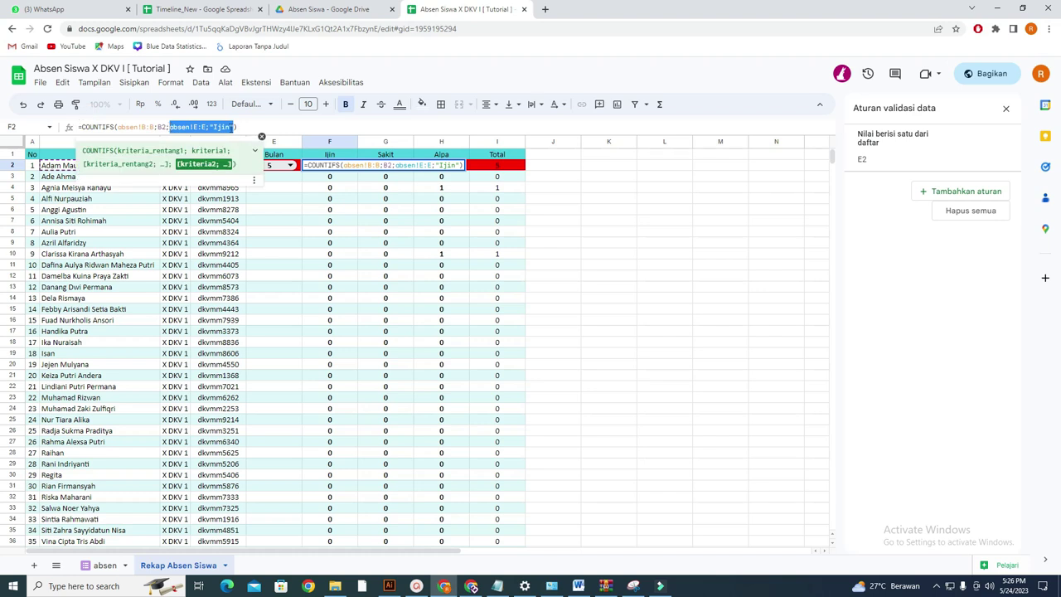
pyautogui.click(235, 126)
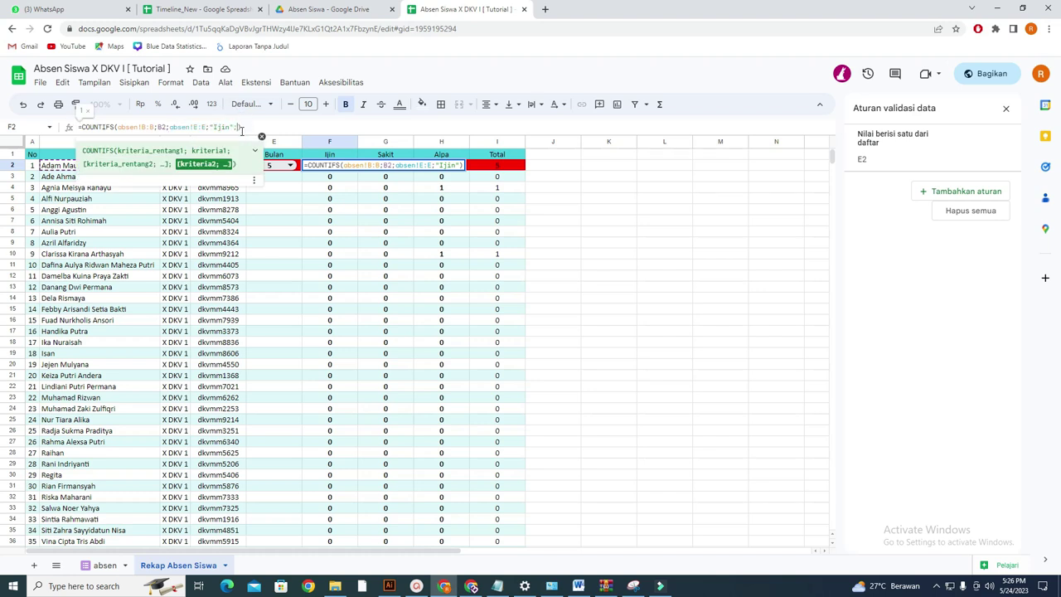
pyautogui.write(';')
pyautogui.hotkey('ctrl', 'v')
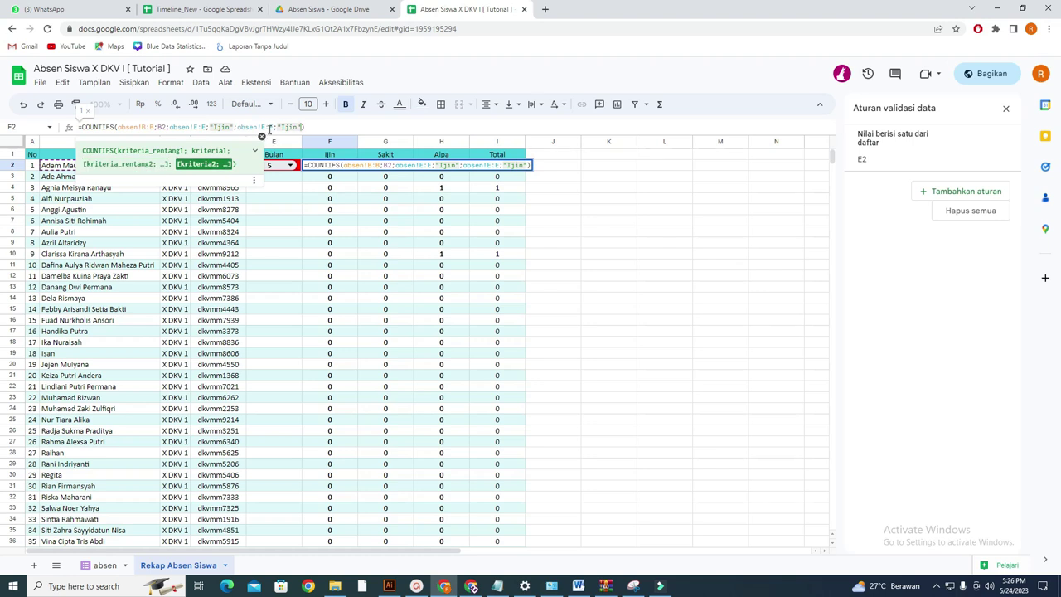
# Step: Replace the second "Ijin" criterion in the F2 COUNTIFS formula with a reference to cell E2
pyautogui.click(104, 564)
pyautogui.click(156, 565)
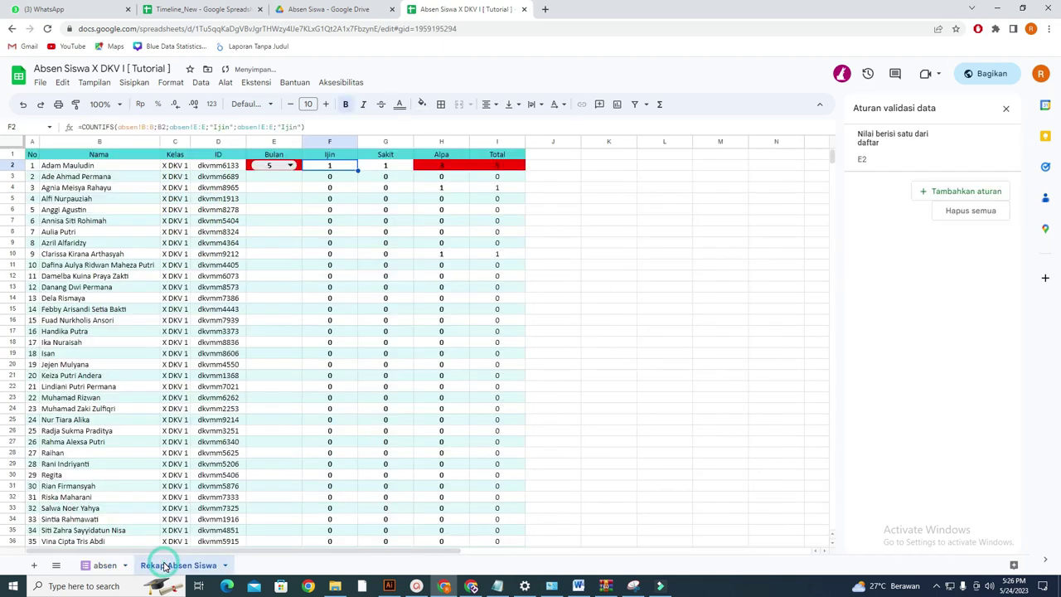
pyautogui.doubleClick(290, 126)
pyautogui.press('BackSpace')
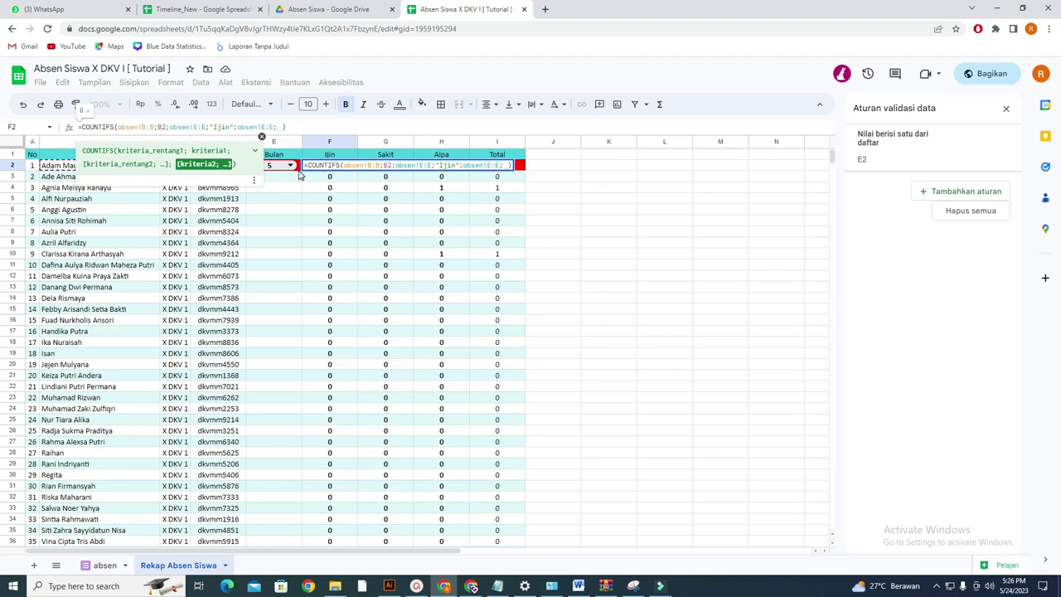
pyautogui.click(297, 166)
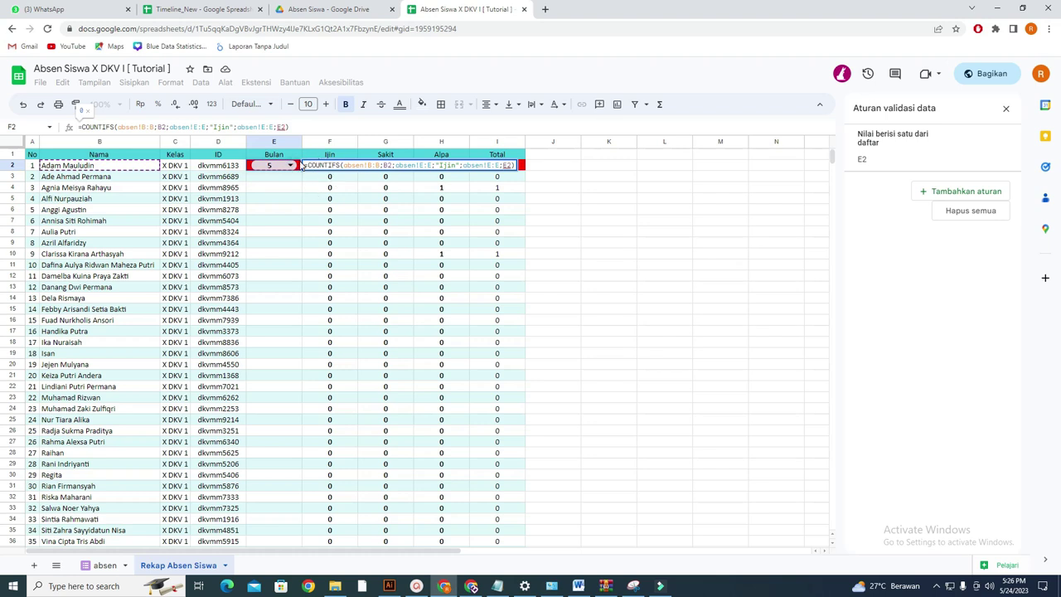
pyautogui.press('Return')
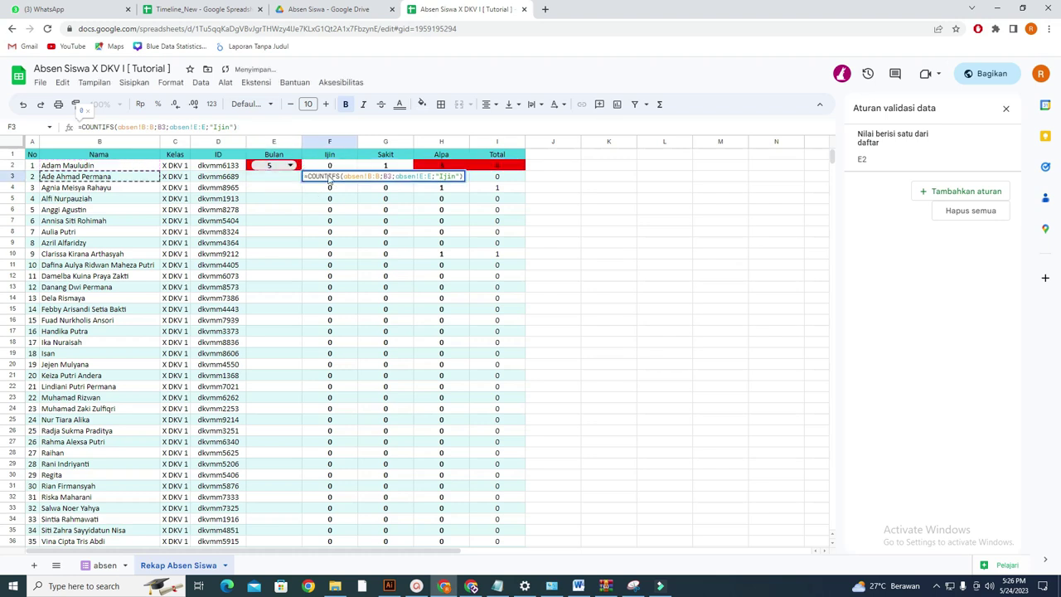
pyautogui.rightClick(572, 143)
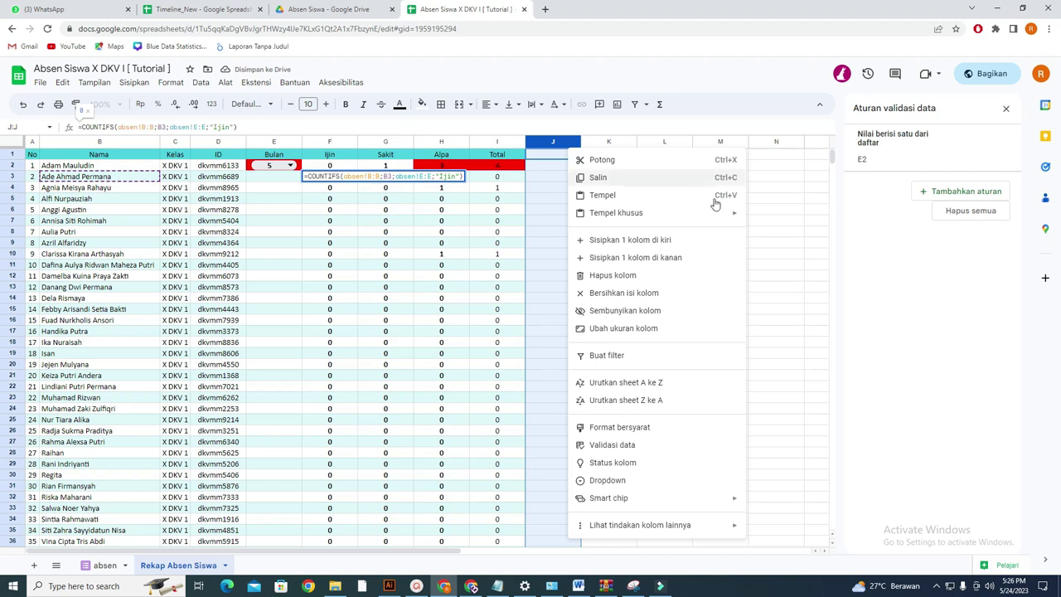
pyautogui.click(774, 209)
# Step: Test the E2 month dropdown by choosing 02, 04 and 05 in turn, then inspect the formulas in G2 and F2
pyautogui.click(289, 166)
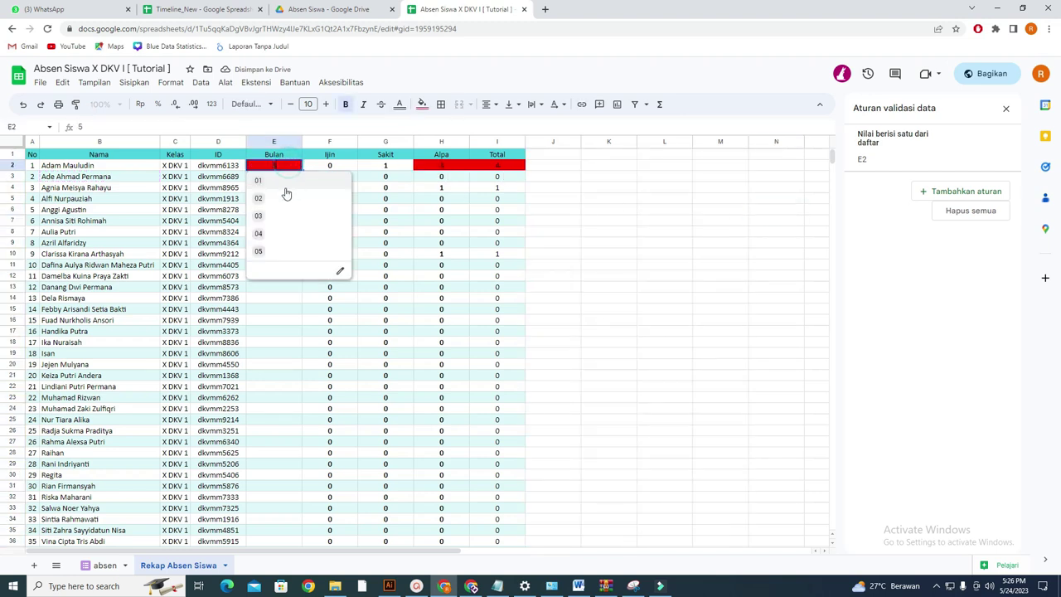
pyautogui.click(280, 194)
pyautogui.click(288, 165)
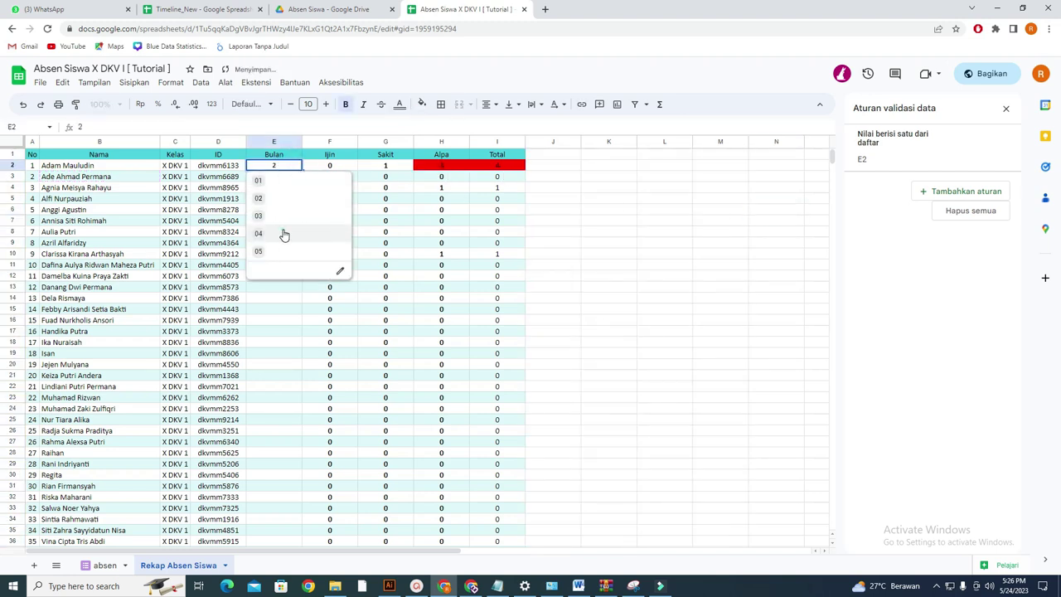
pyautogui.click(284, 230)
pyautogui.click(290, 165)
pyautogui.click(279, 250)
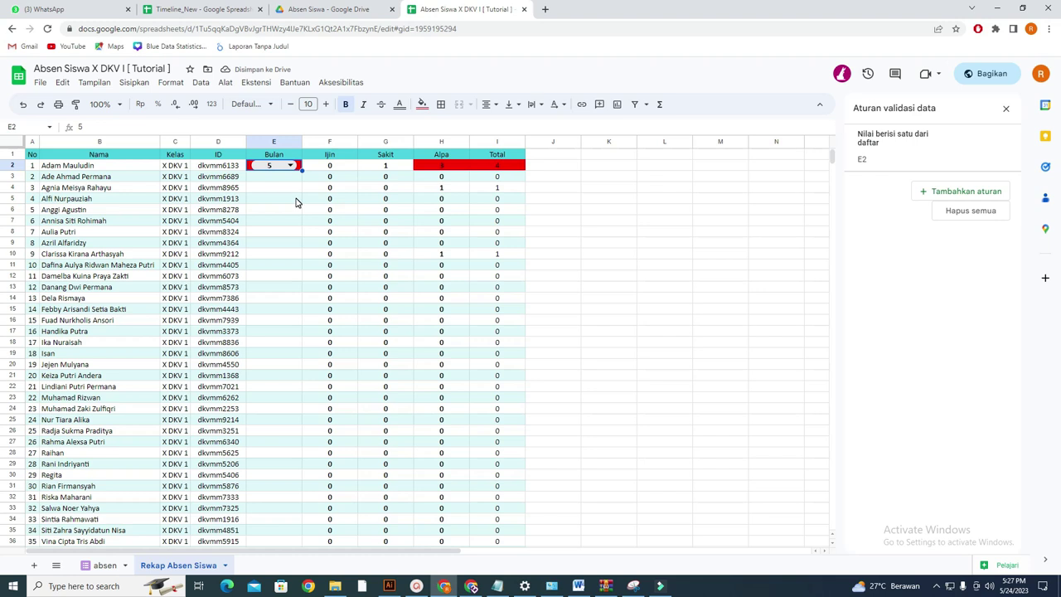
pyautogui.click(400, 167)
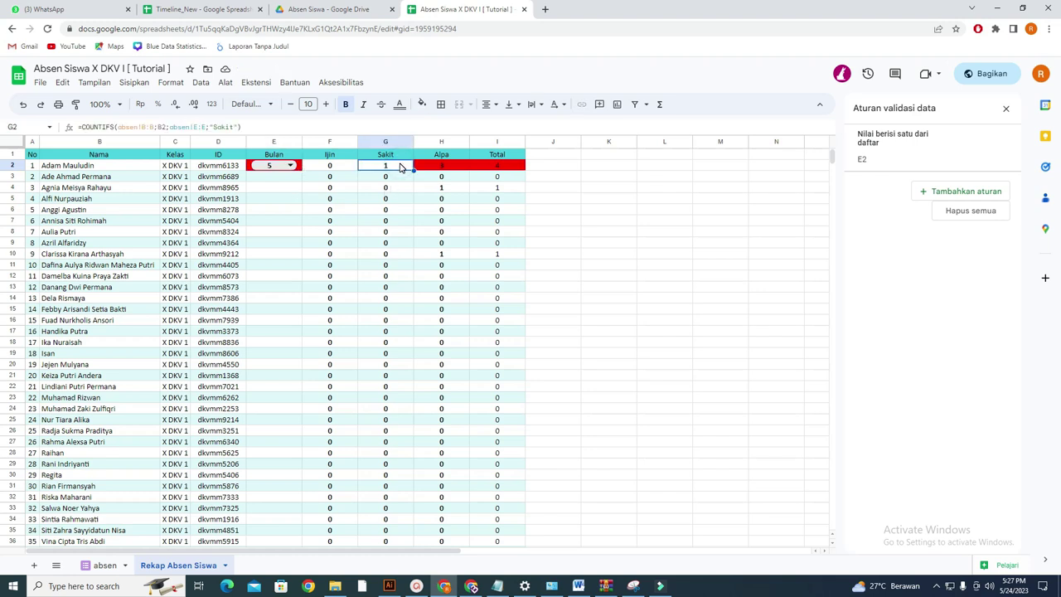
pyautogui.click(337, 172)
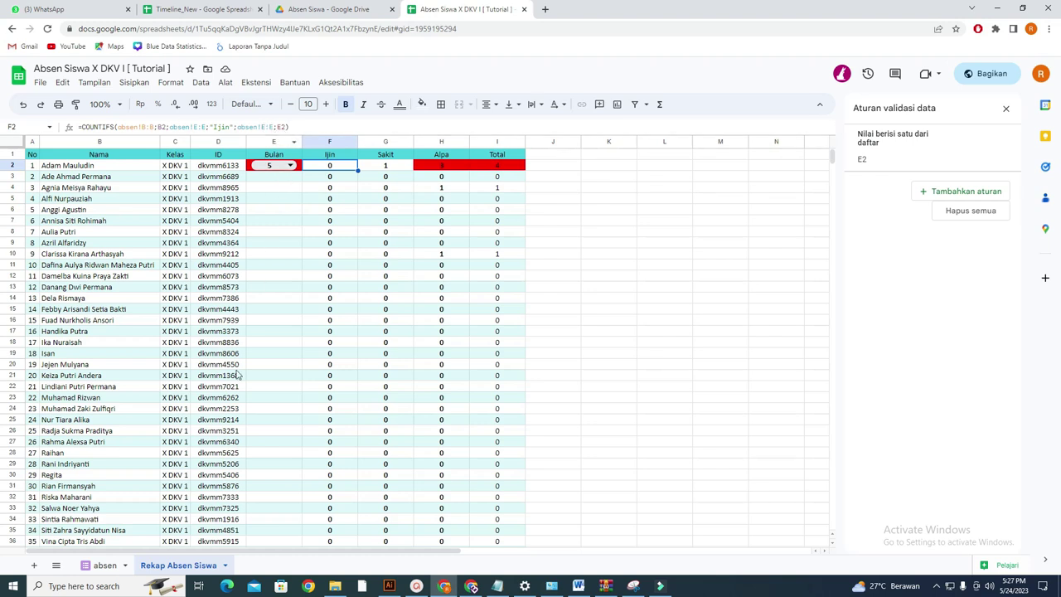
# Step: Insert a column before Nama in the absen sheet and give it the header Bulan in B1
pyautogui.click(110, 564)
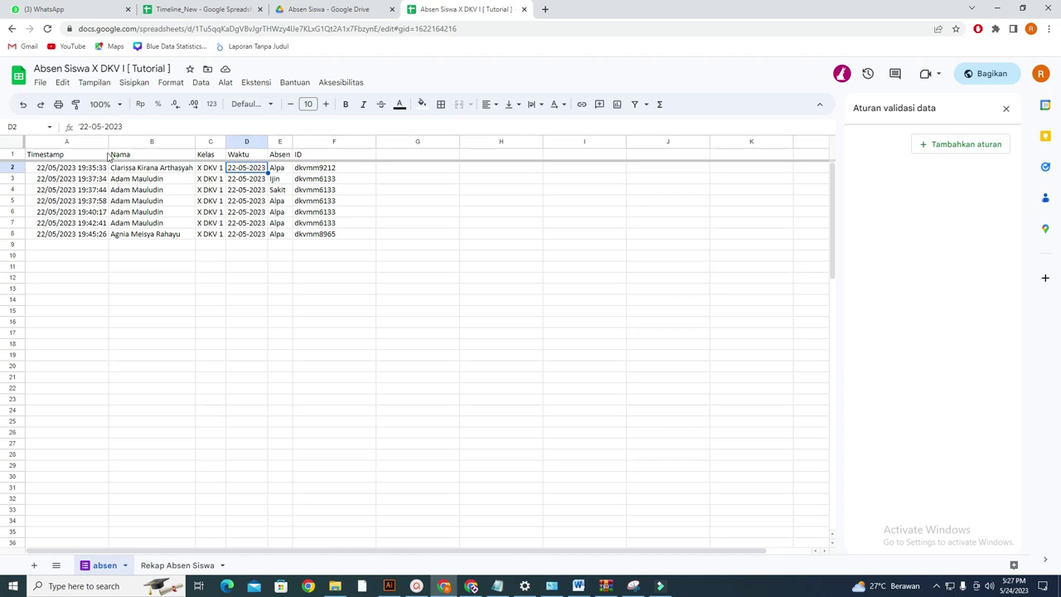
pyautogui.click(135, 141)
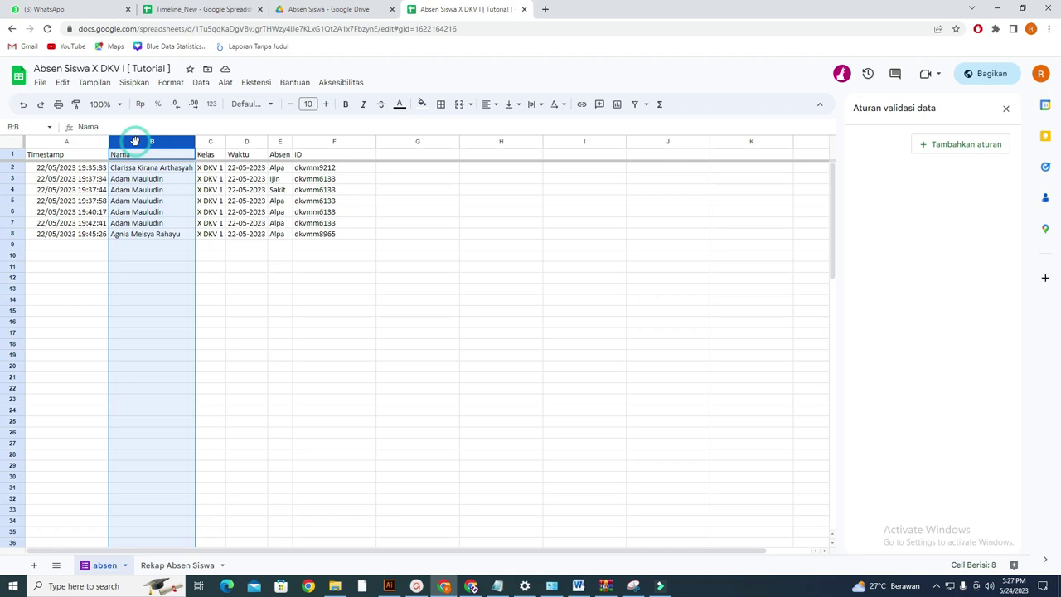
pyautogui.rightClick(135, 141)
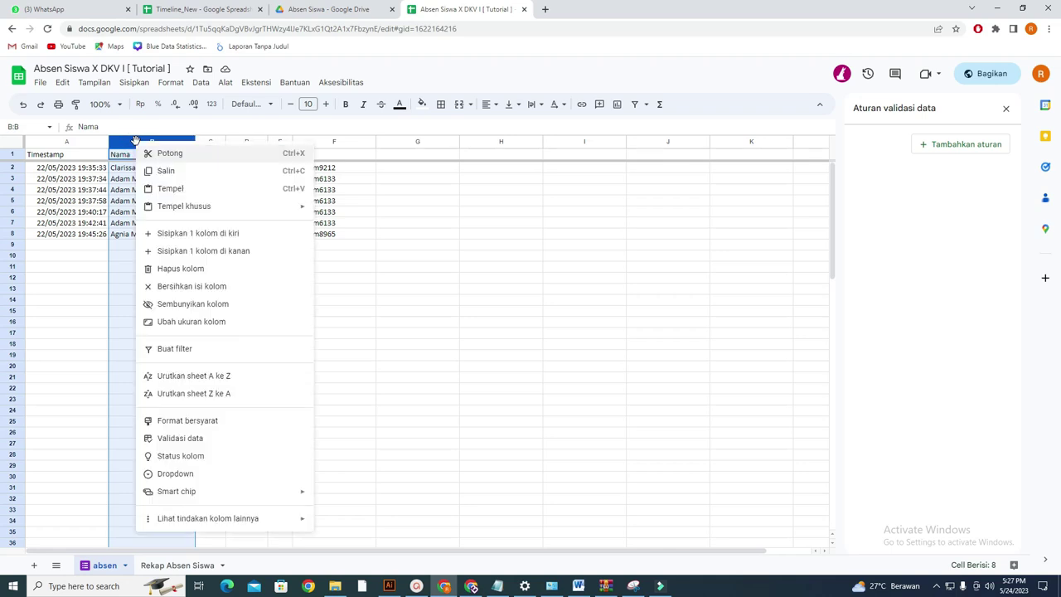
pyautogui.click(207, 234)
pyautogui.click(173, 235)
pyautogui.click(164, 157)
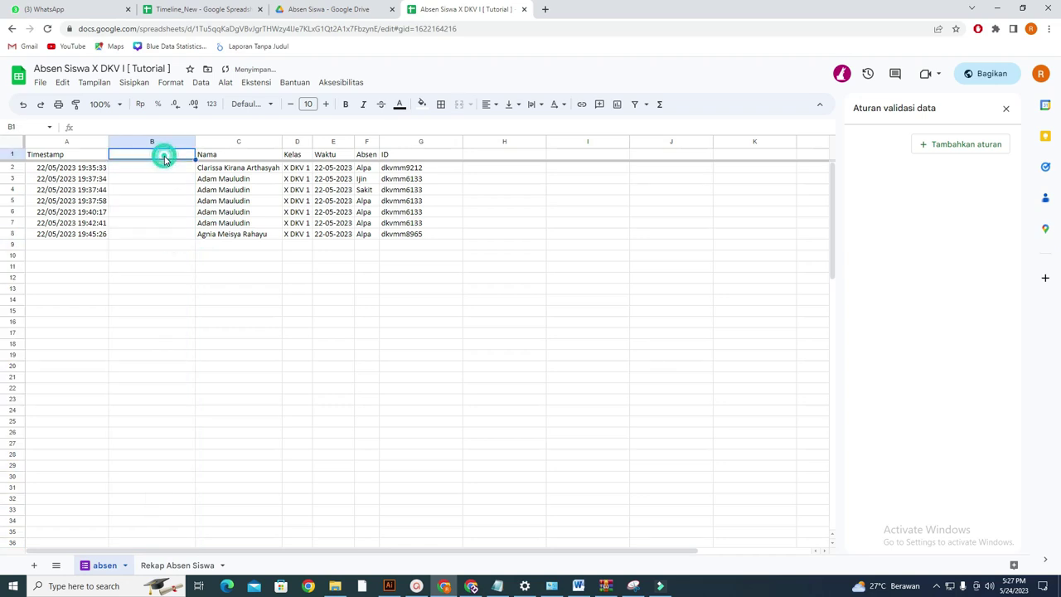
pyautogui.write('Bulan')
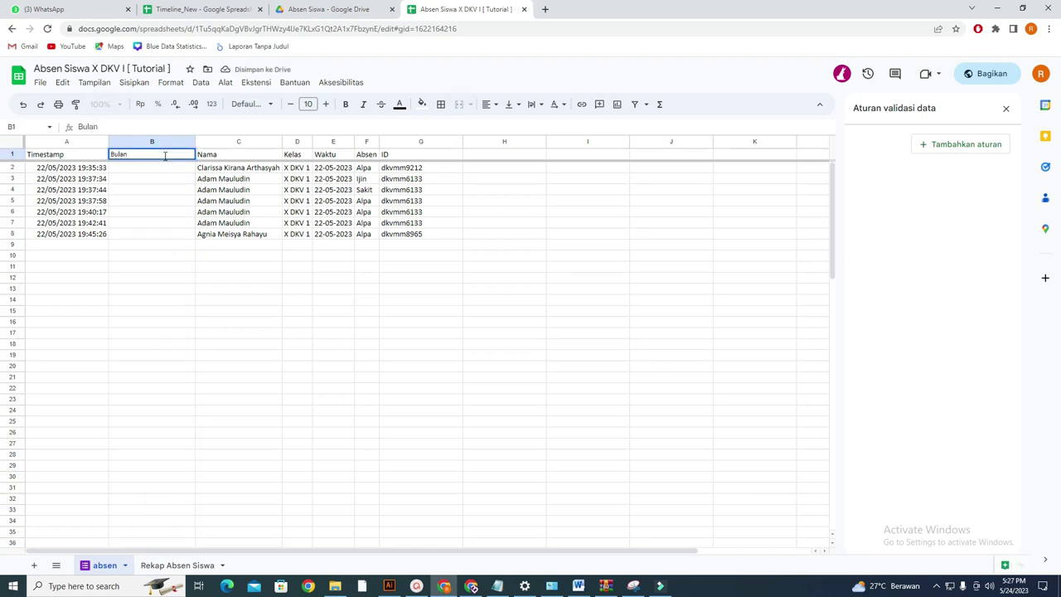
pyautogui.press('Return')
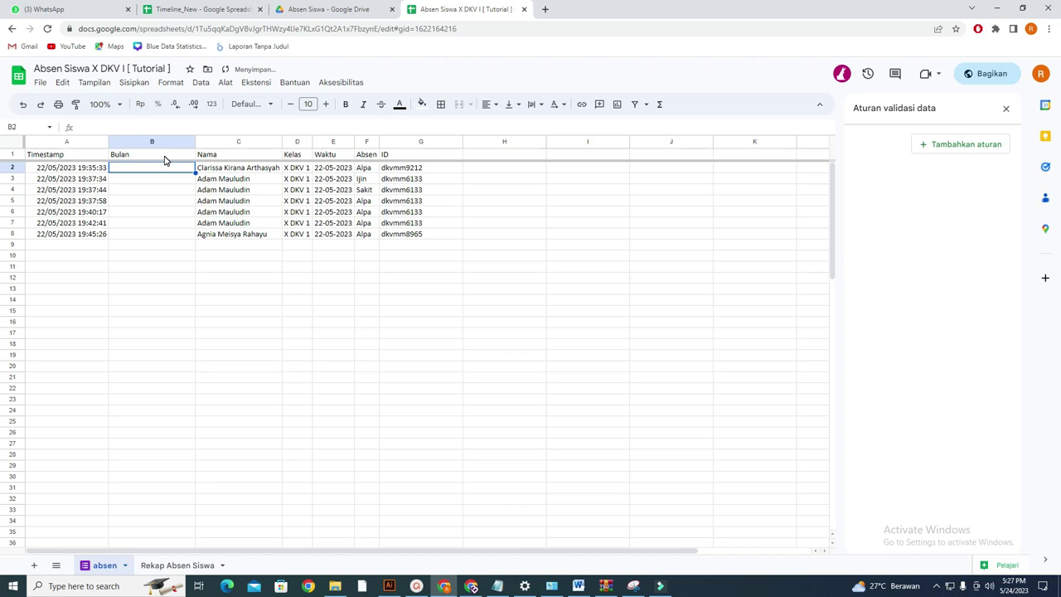
# Step: Enter the formula =MID(A2;4;2) in B2 of the absen sheet to extract the month from the timestamp
pyautogui.write('=le')
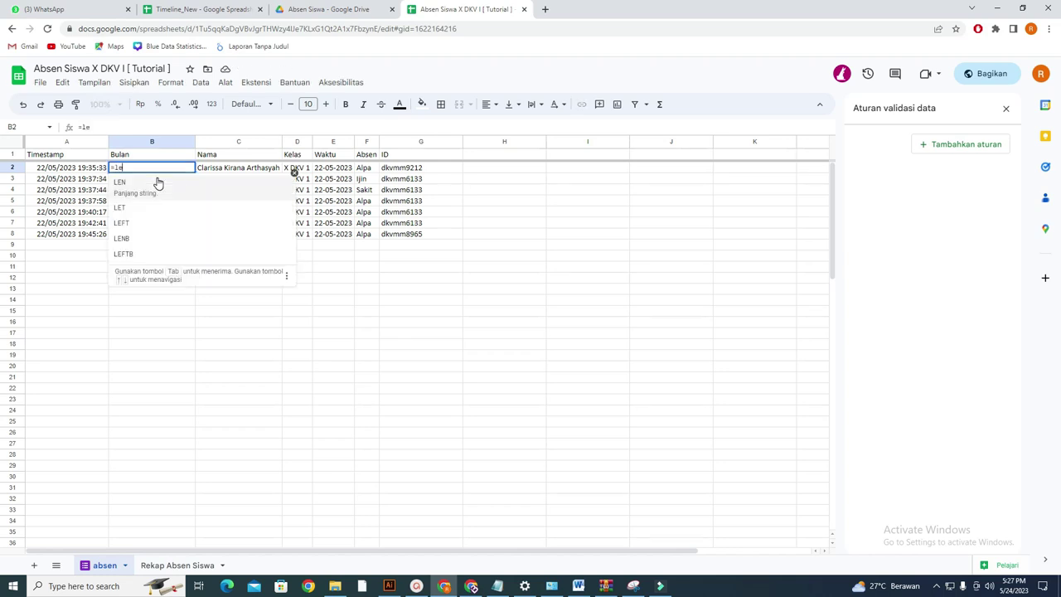
pyautogui.write('f')
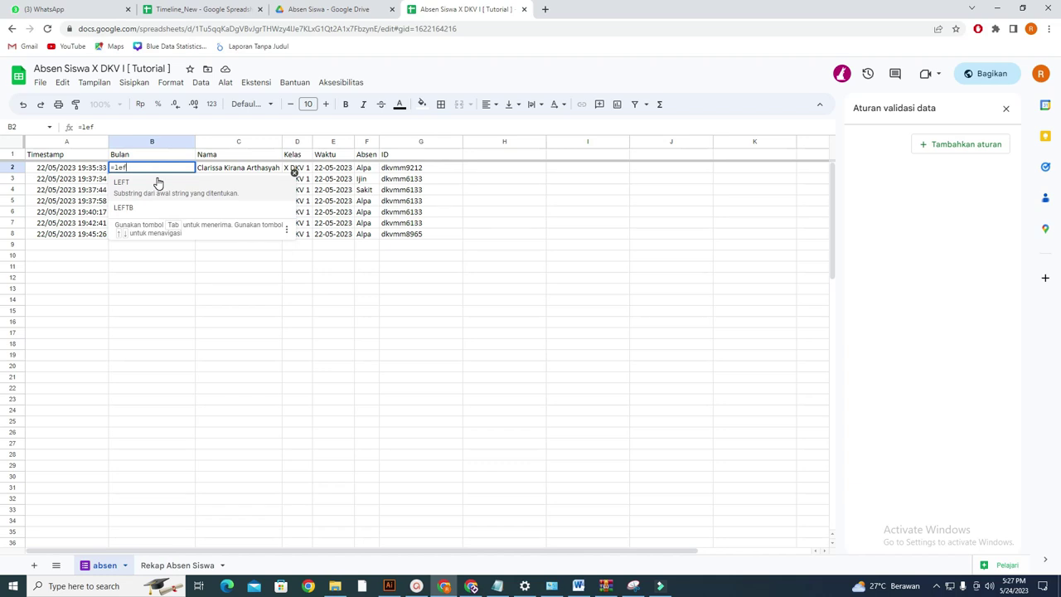
pyautogui.press('BackSpace')
pyautogui.press('BackSpace')
pyautogui.press('BackSpace')
pyautogui.write('mid')
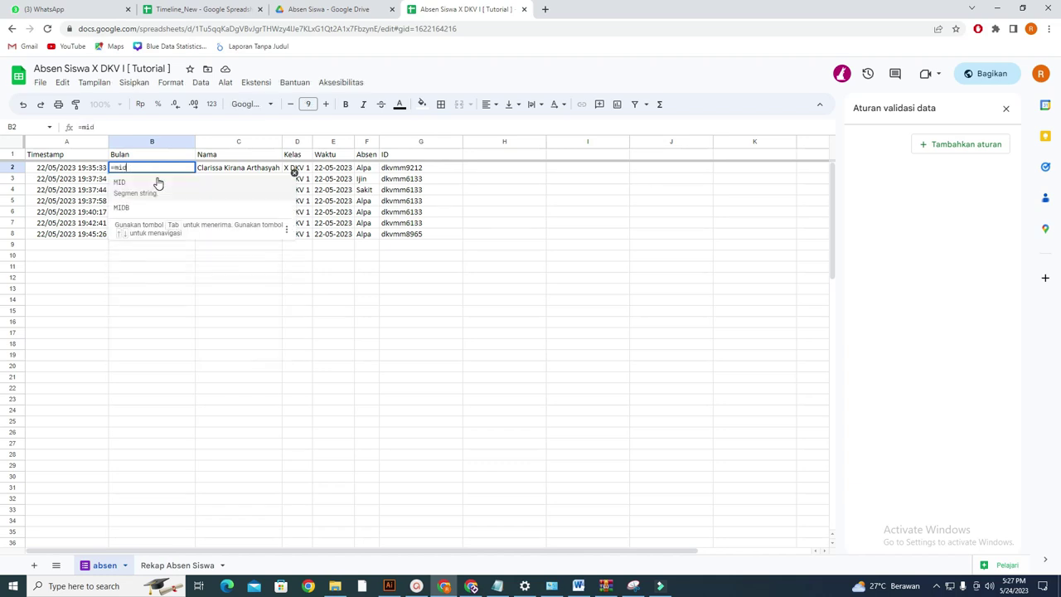
pyautogui.click(158, 183)
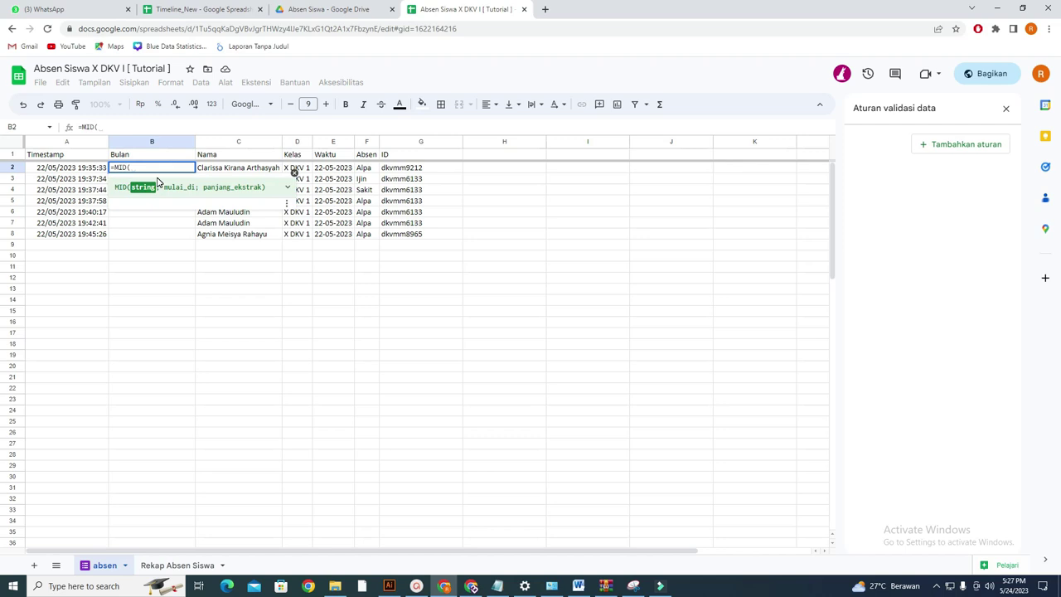
pyautogui.click(82, 174)
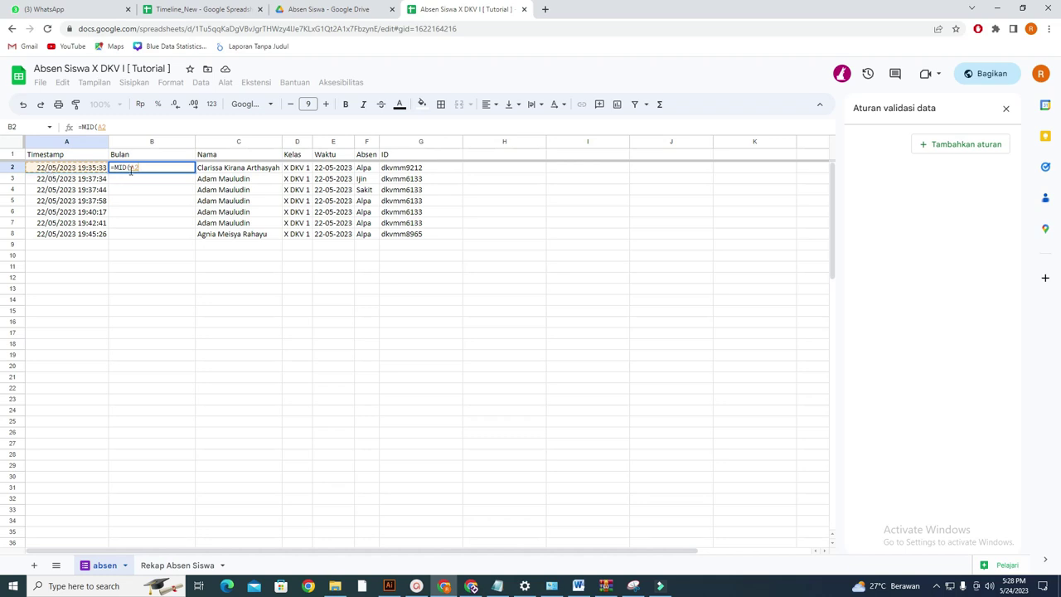
pyautogui.write(';4')
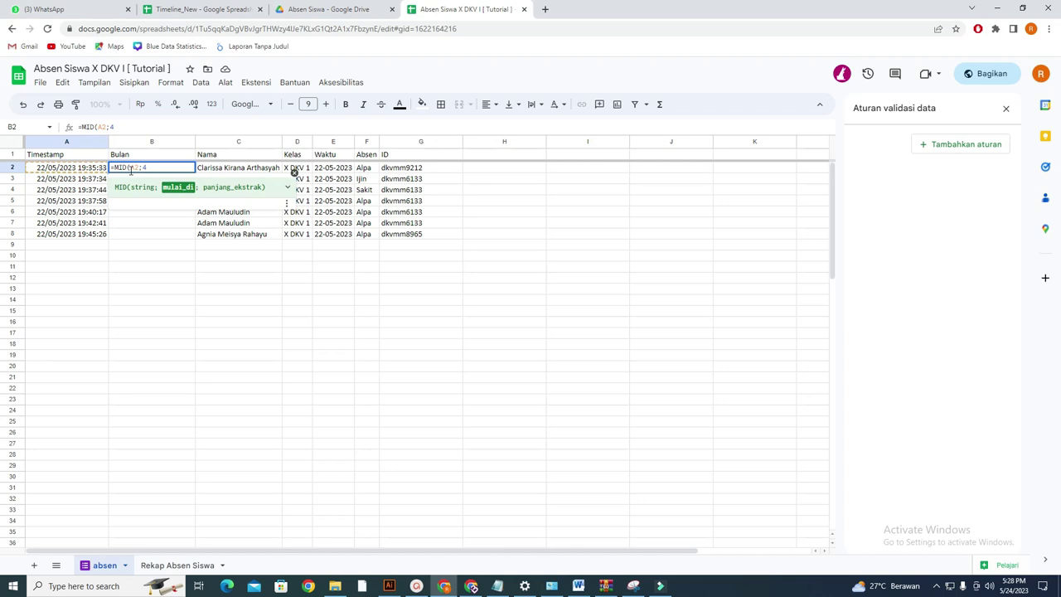
pyautogui.write(';2')
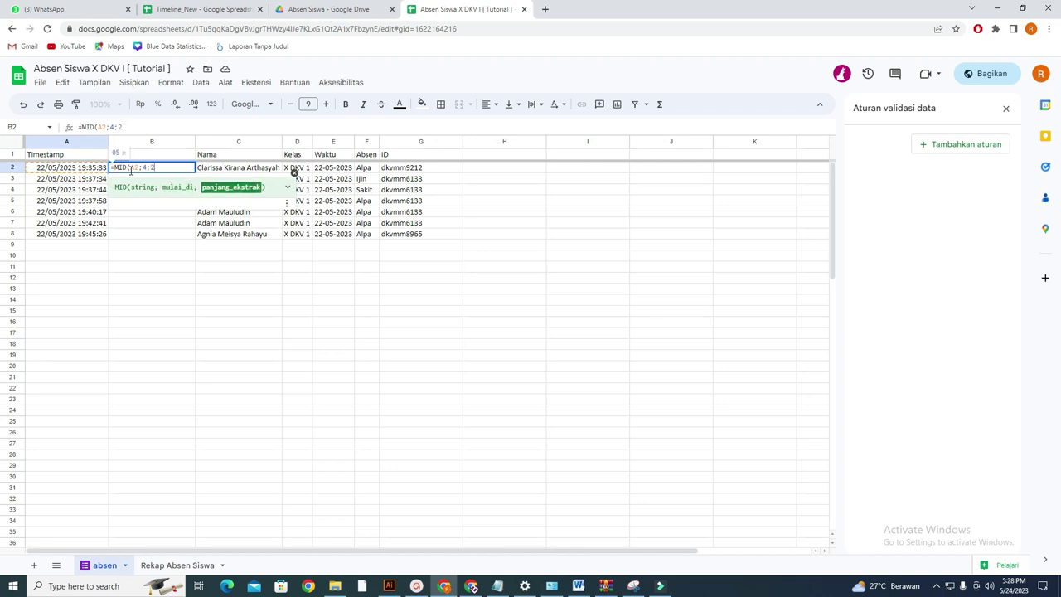
pyautogui.write(')')
pyautogui.press('Return')
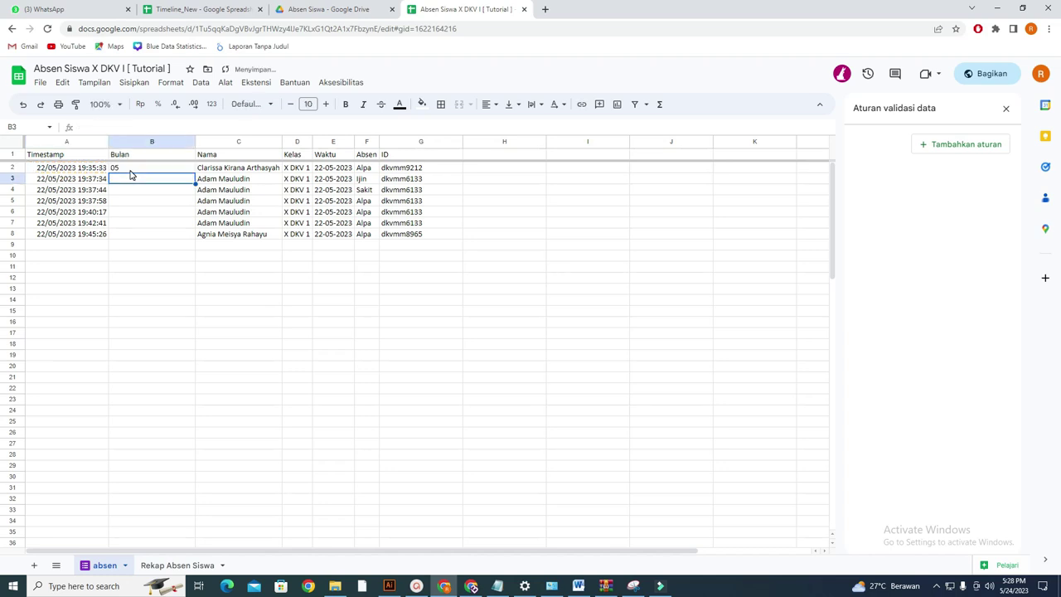
# Step: Fill the B2 month formula down the Bulan column through B8
pyautogui.click(130, 168)
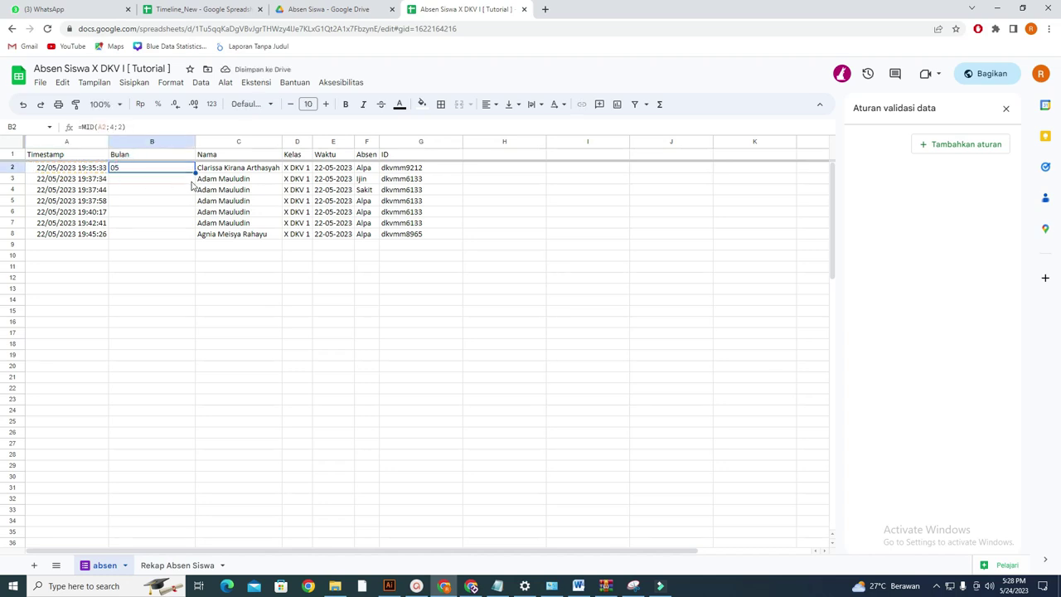
pyautogui.moveTo(196, 173); pyautogui.dragTo(184, 238)
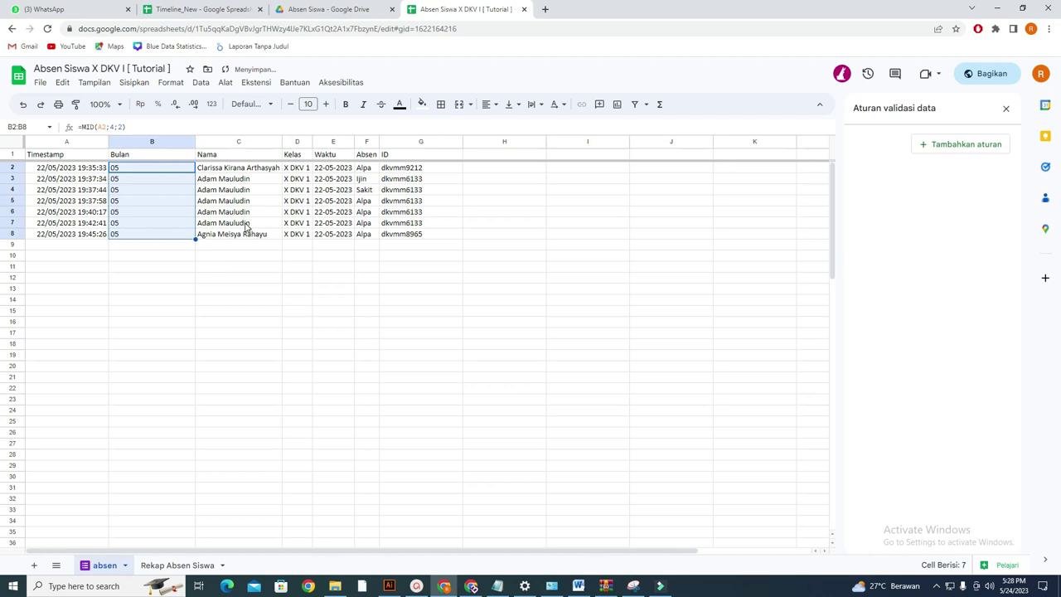
pyautogui.click(268, 248)
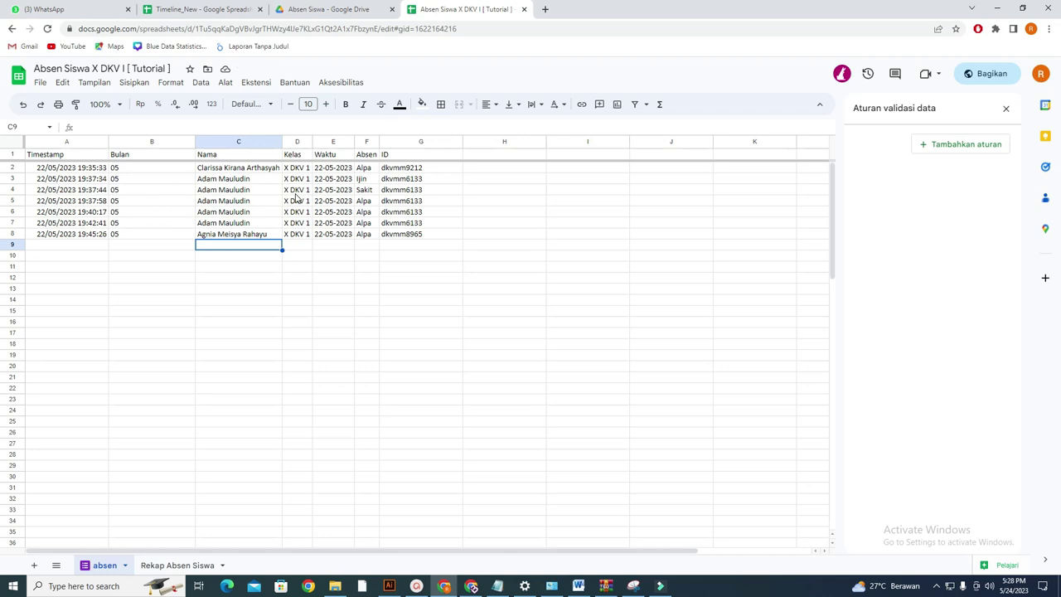
pyautogui.click(352, 178)
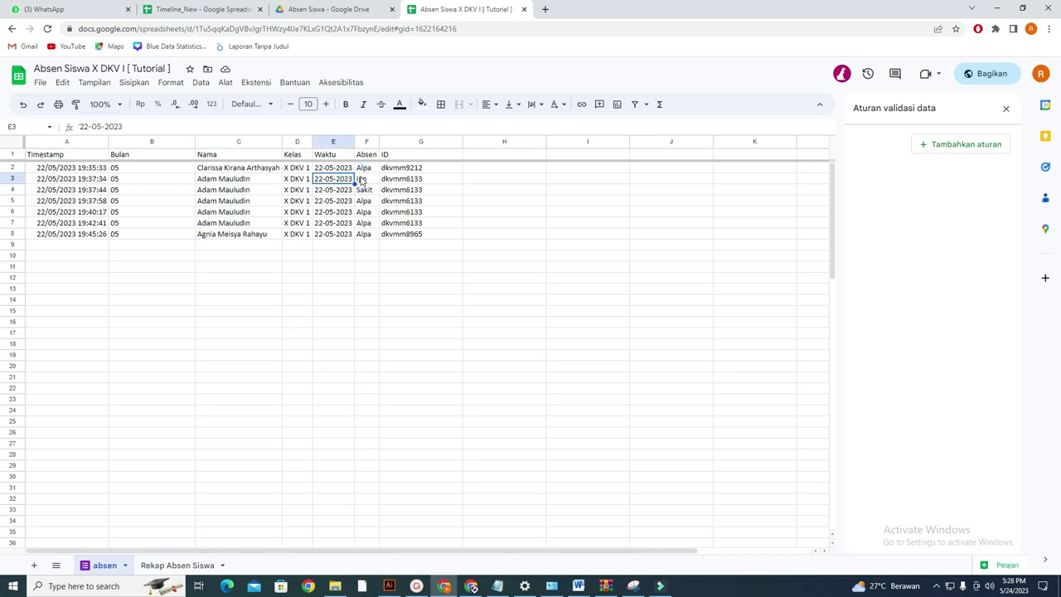
# Step: In the Rekap Absen Siswa sheet, change the last criterion range of the F2 COUNTIFS formula to absen!B:B
pyautogui.click(170, 564)
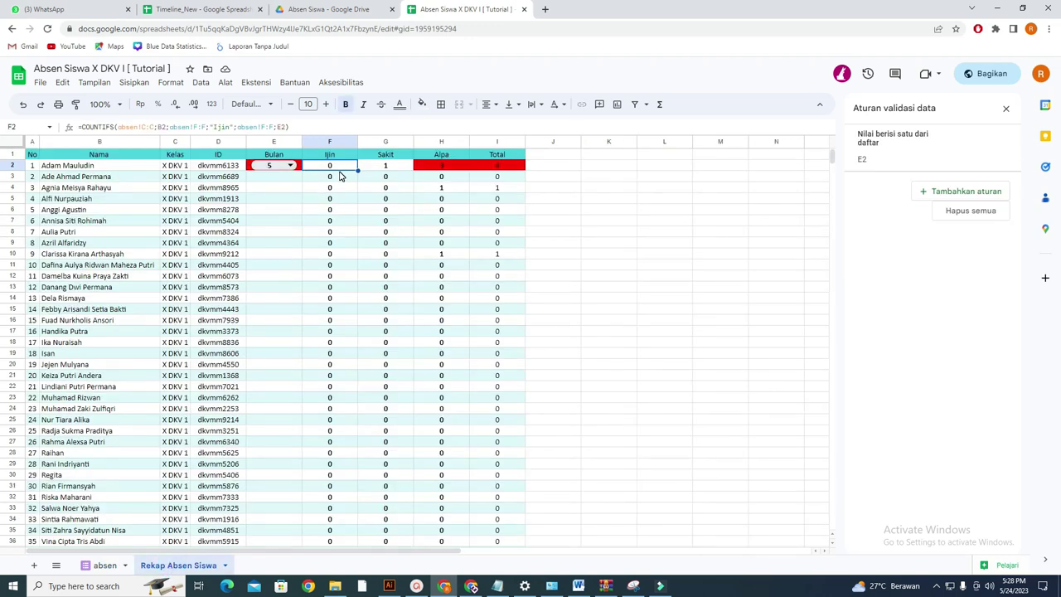
pyautogui.click(302, 126)
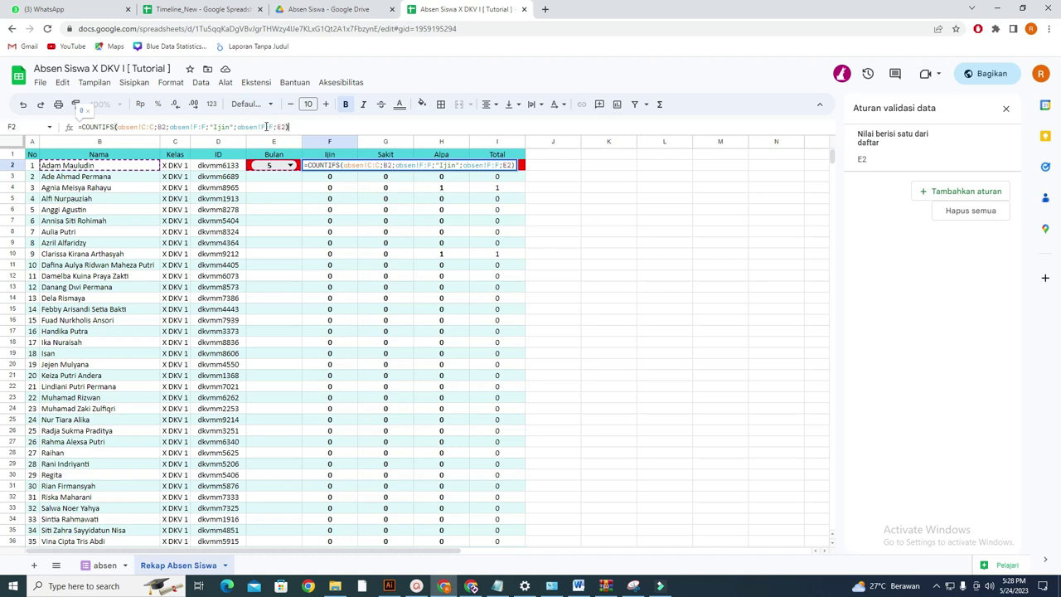
pyautogui.click(103, 564)
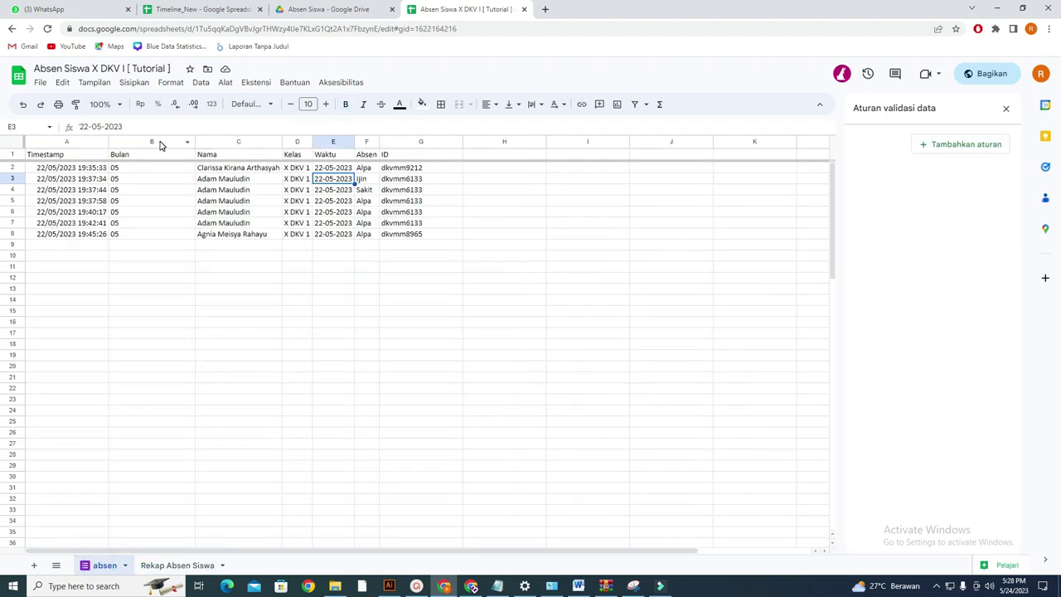
pyautogui.click(170, 564)
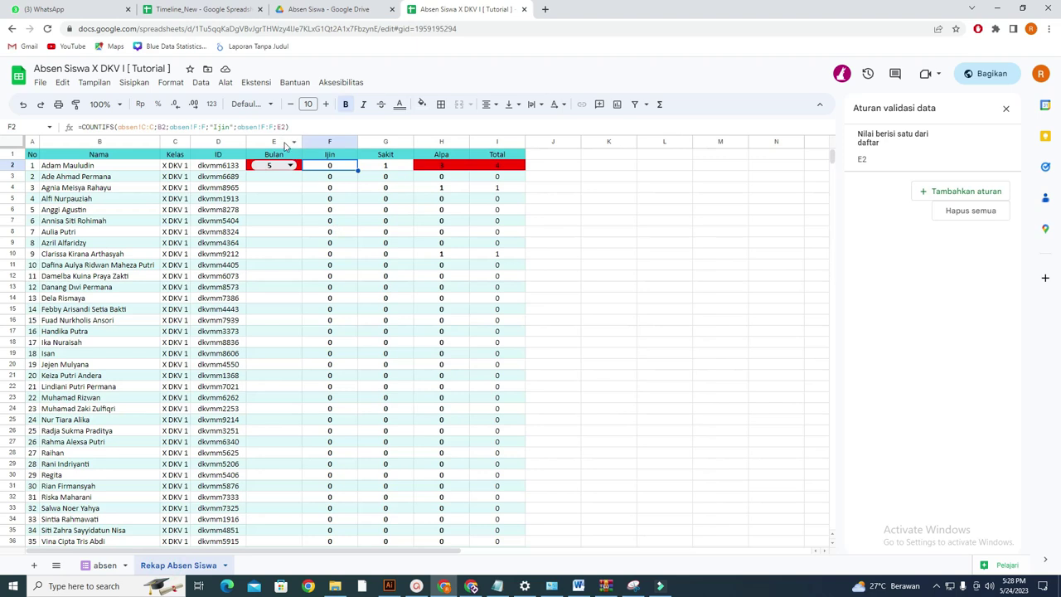
pyautogui.click(264, 126)
pyautogui.press('BackSpace')
pyautogui.write('D')
pyautogui.press('BackSpace')
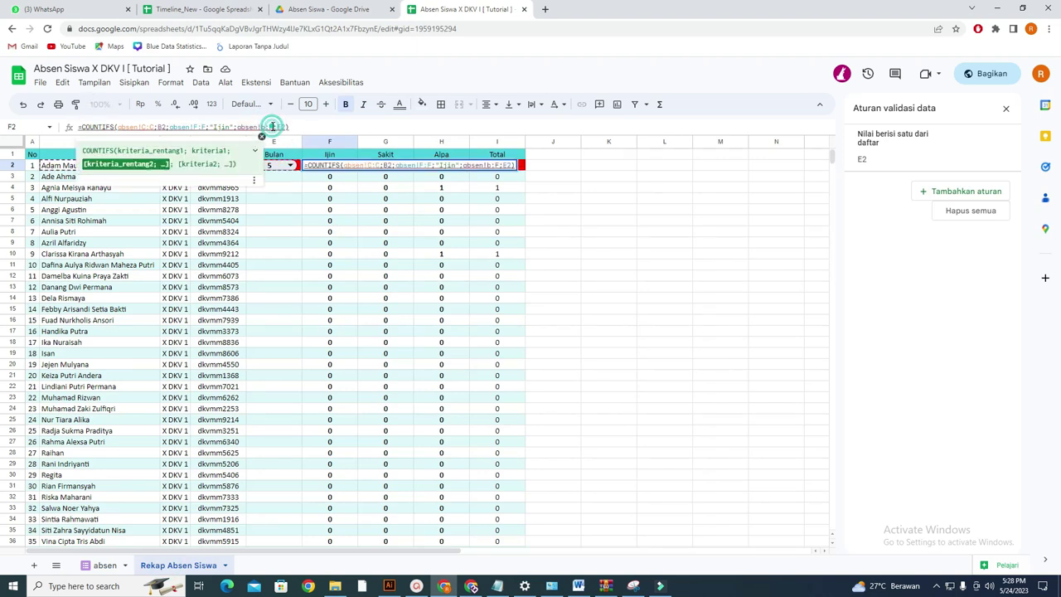
pyautogui.write('b;')
pyautogui.press('Return')
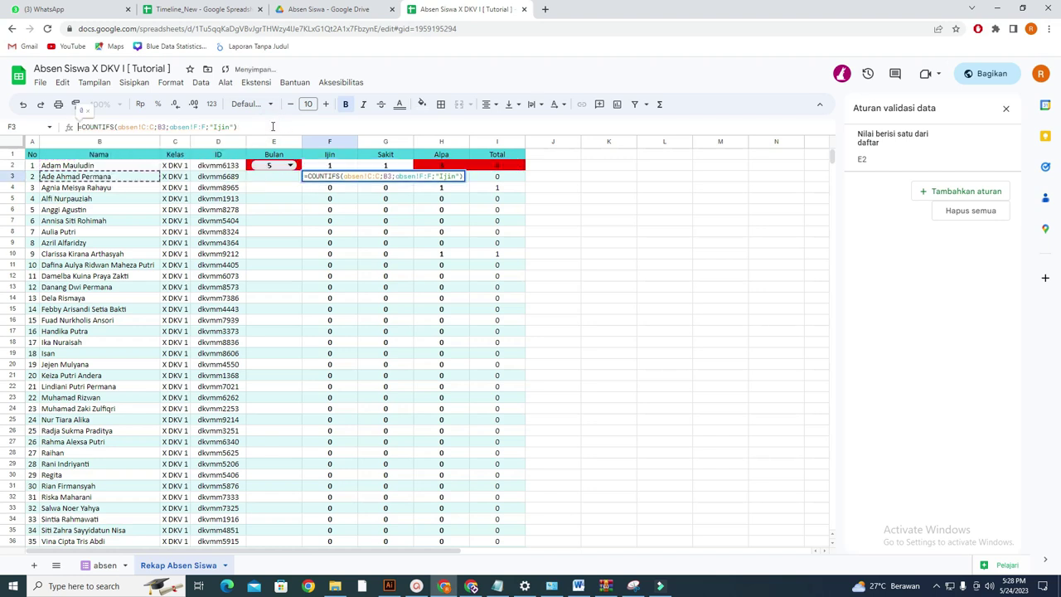
pyautogui.click(661, 221)
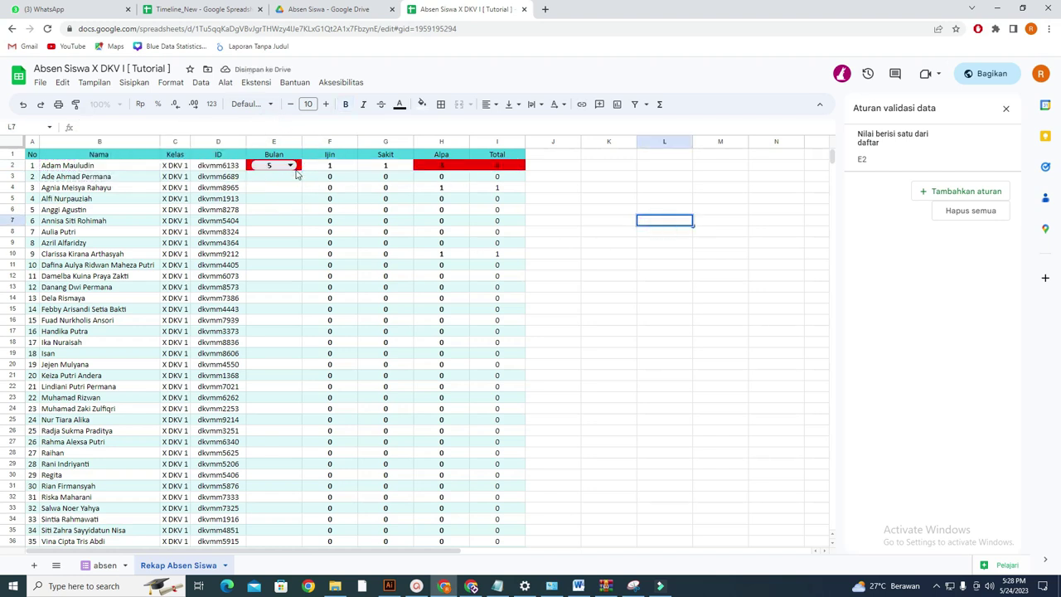
# Step: Compare the criteria ranges of the F2 COUNTIFS formula in the recap sheet with the Nama, Absen and Bulan columns of the absen sheet
pyautogui.click(316, 166)
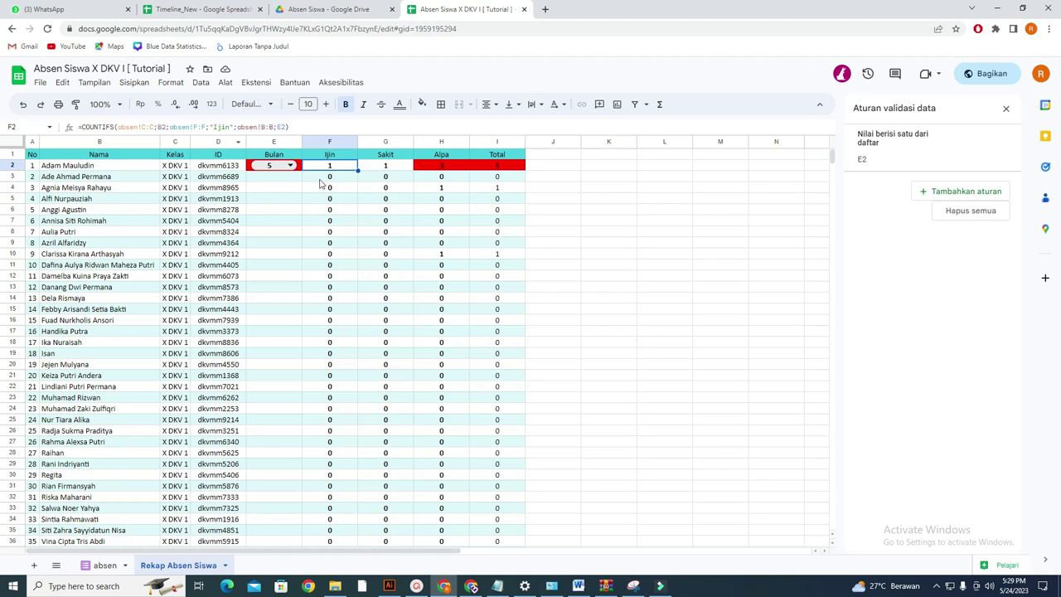
pyautogui.click(137, 128)
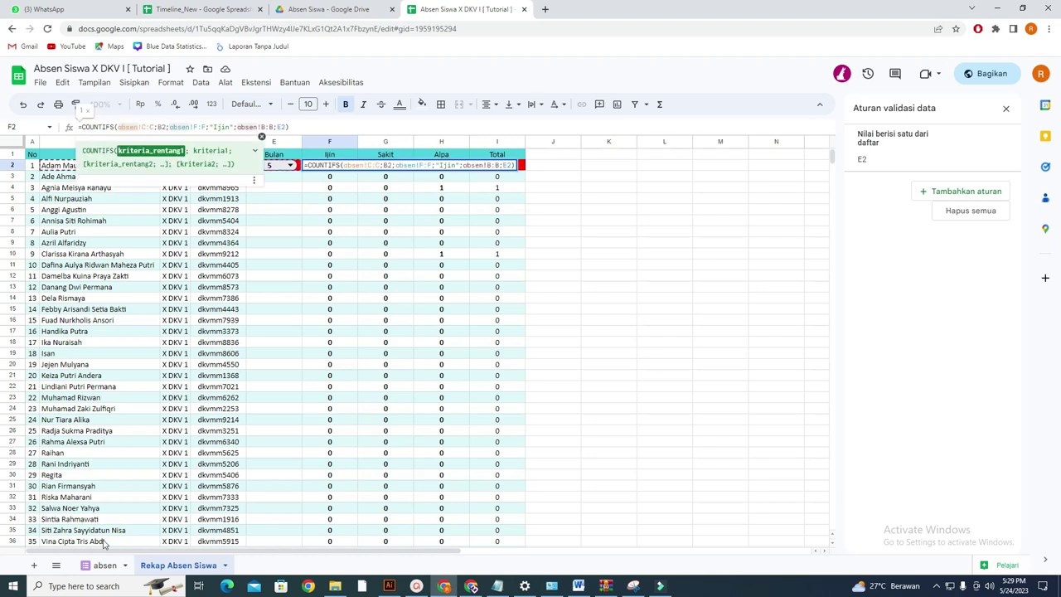
pyautogui.click(104, 566)
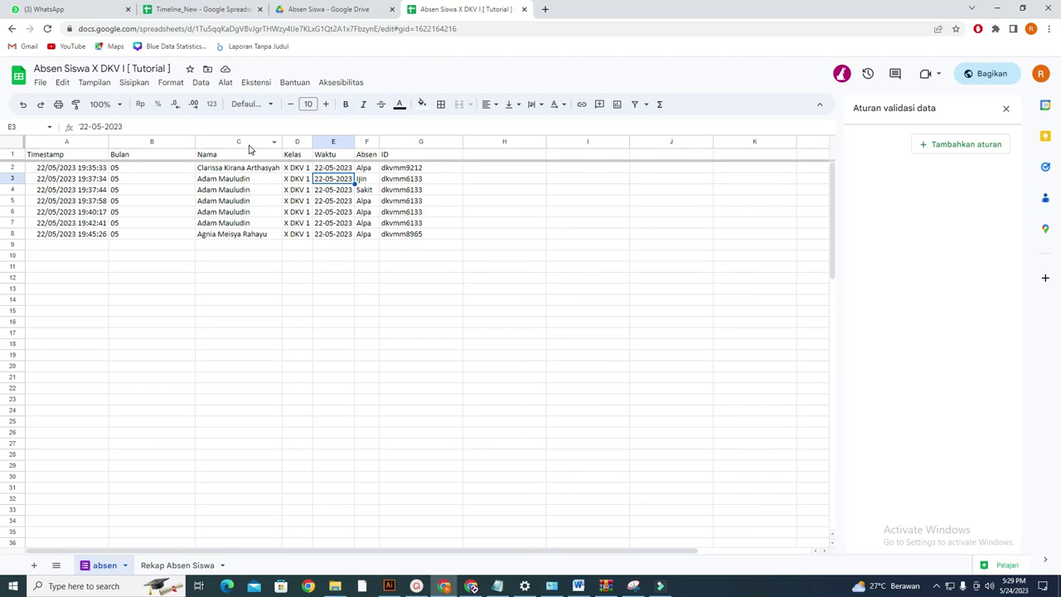
pyautogui.click(184, 568)
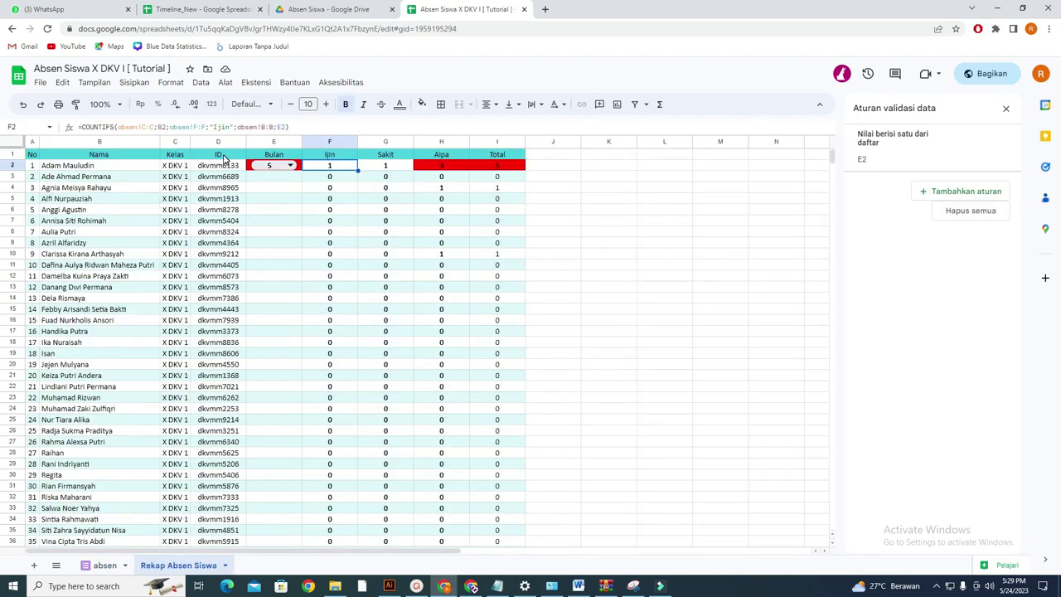
pyautogui.click(105, 566)
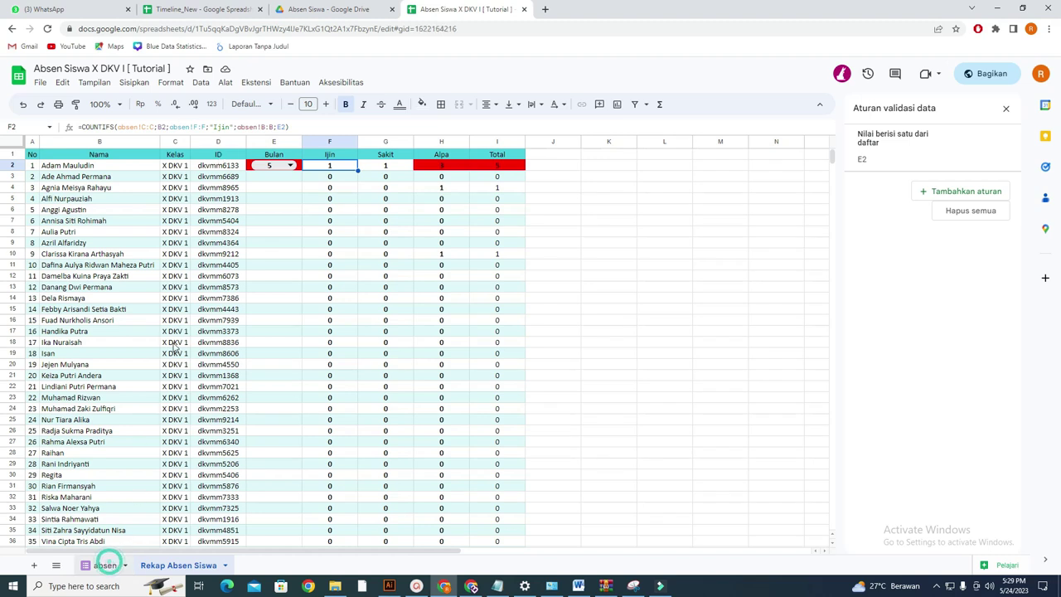
pyautogui.click(181, 567)
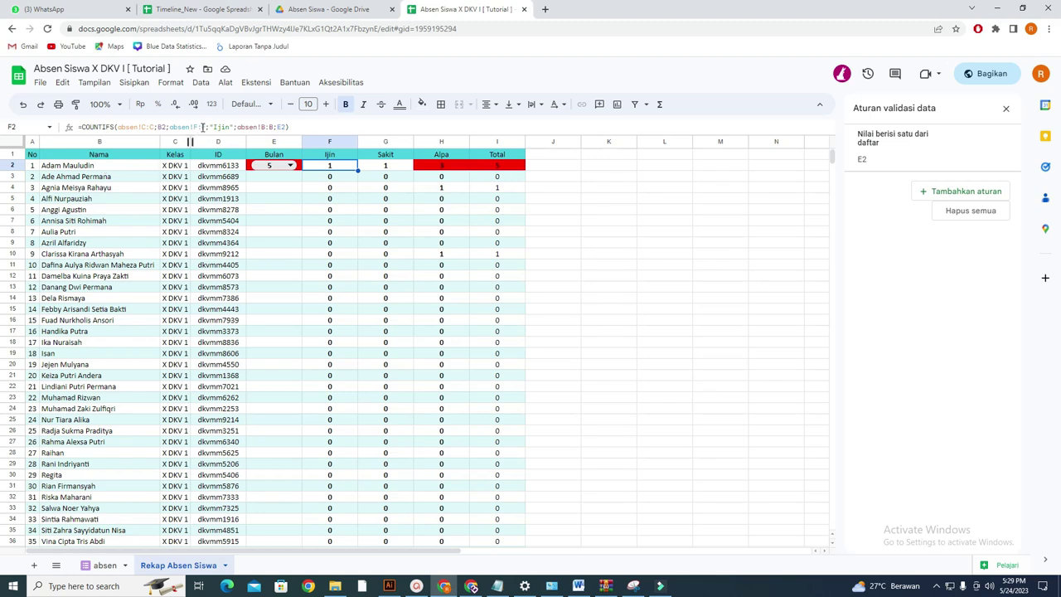
pyautogui.click(93, 565)
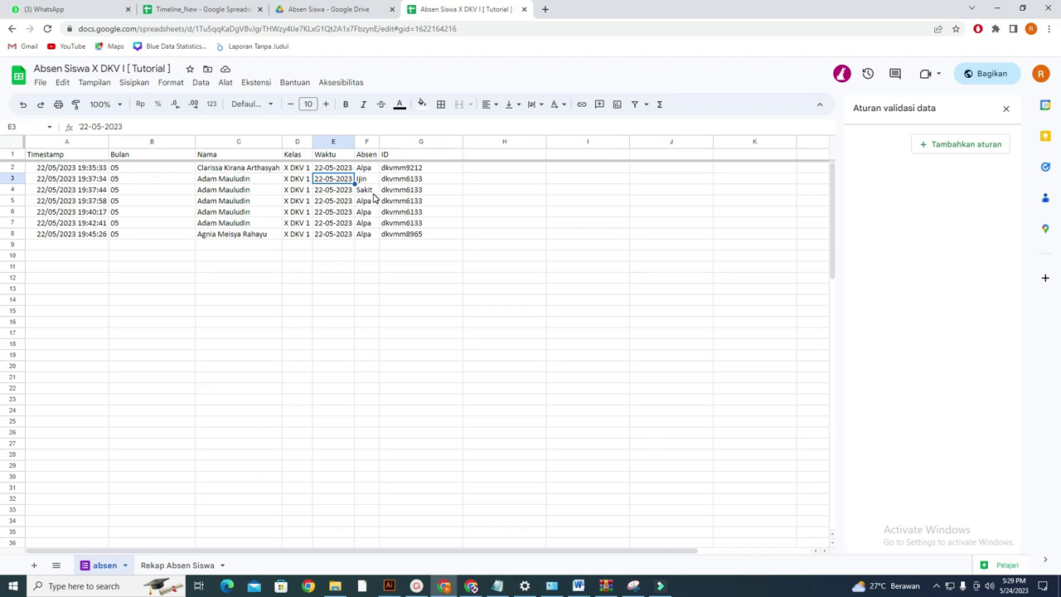
pyautogui.click(181, 564)
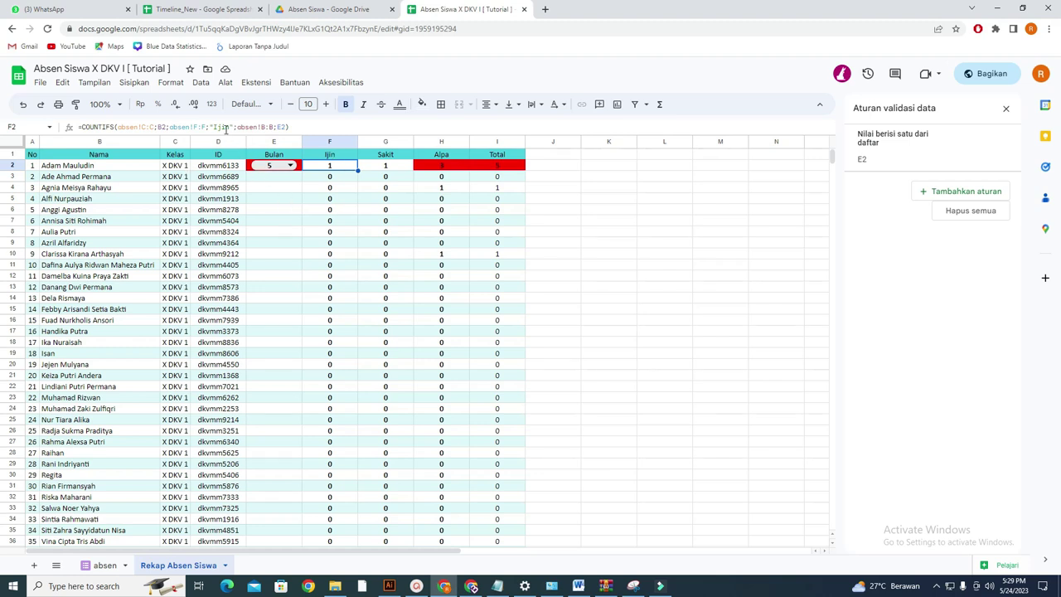
# Step: Test the F2 total by choosing month 04 and then 05 in E2, and check the Bulan column in the absen sheet
pyautogui.click(291, 166)
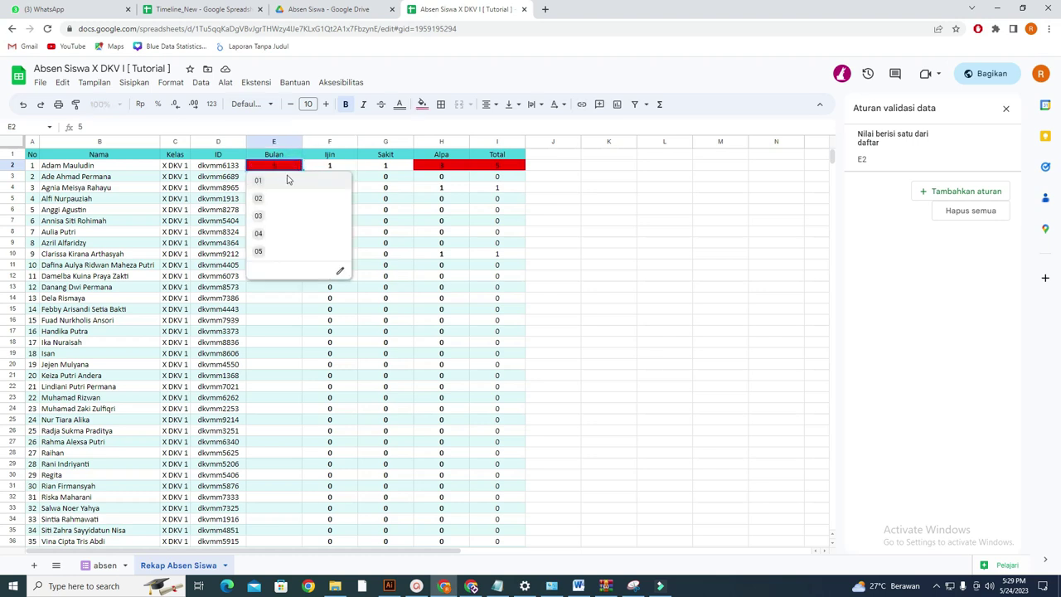
pyautogui.click(268, 236)
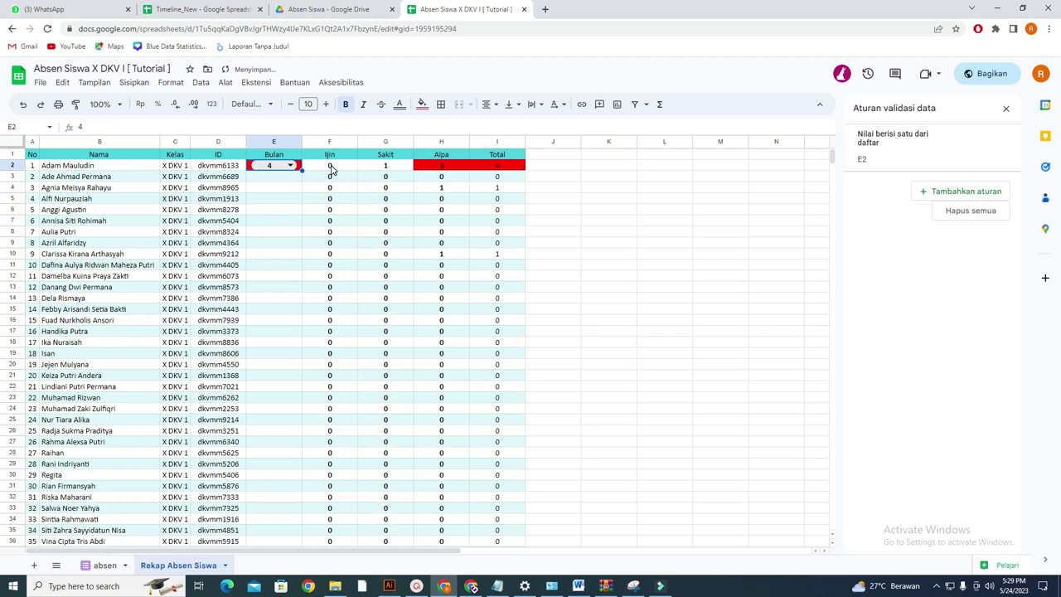
pyautogui.click(284, 165)
pyautogui.click(273, 251)
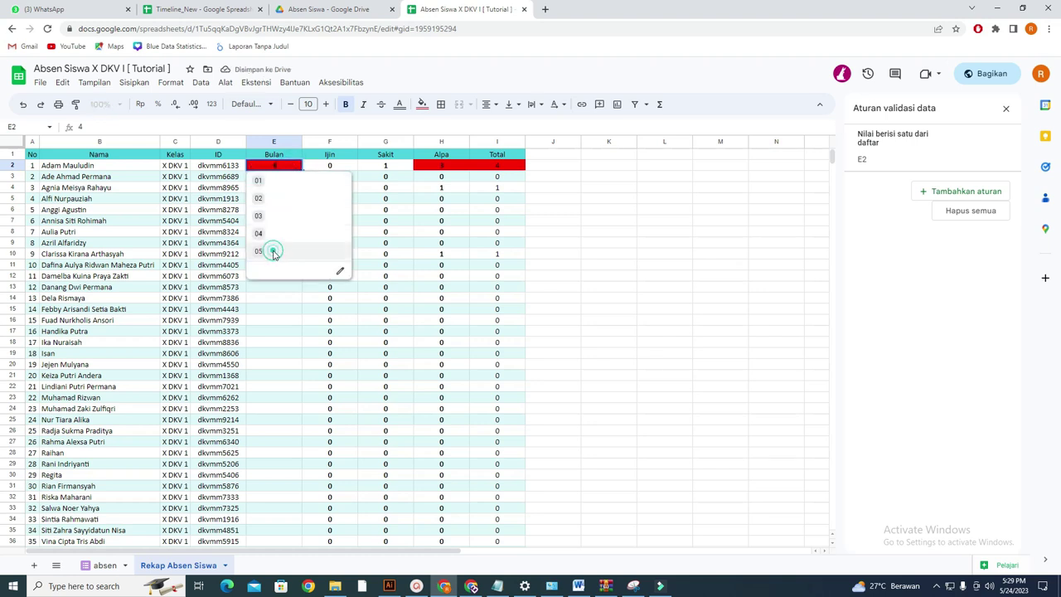
pyautogui.click(325, 170)
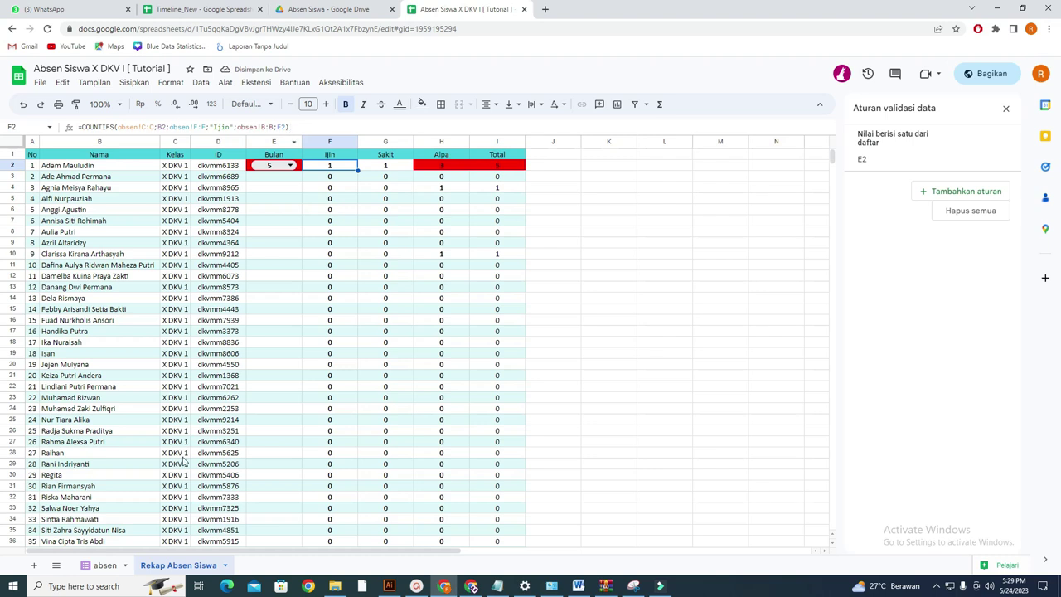
pyautogui.click(105, 565)
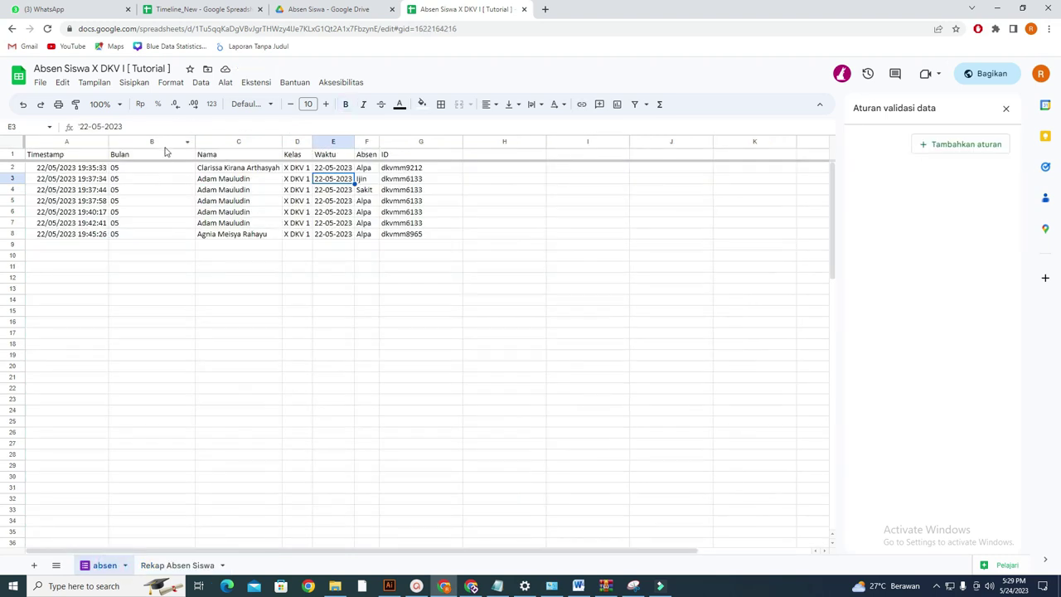
pyautogui.click(166, 570)
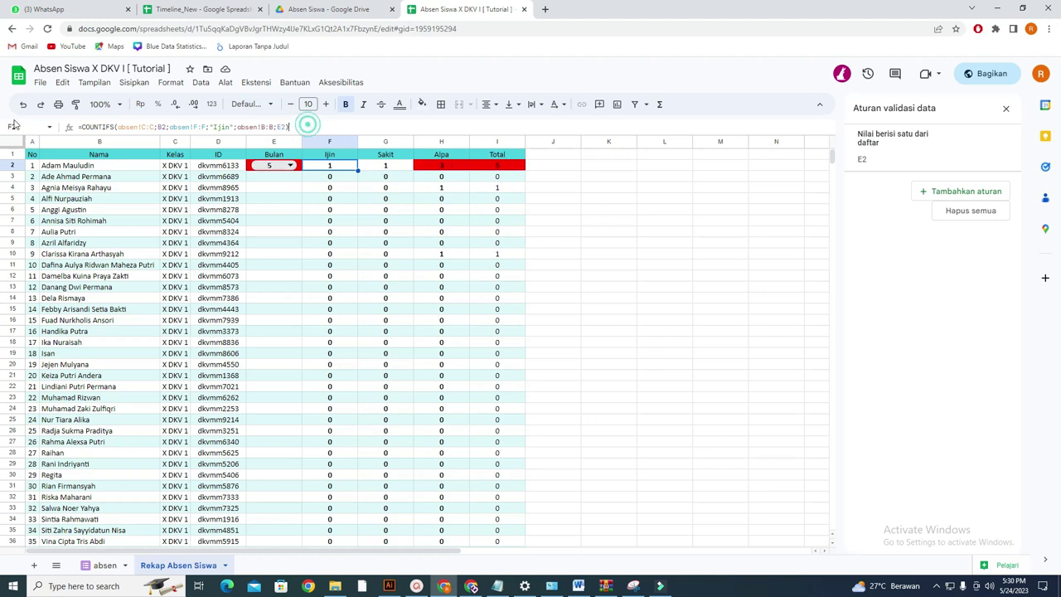
# Step: Copy the F2 COUNTIFS formula over the existing formula in G2 and change its absence criterion to "Sakit"
pyautogui.moveTo(308, 126); pyautogui.dragTo(56, 121)
pyautogui.hotkey('ctrl', 'c')
pyautogui.click(600, 199)
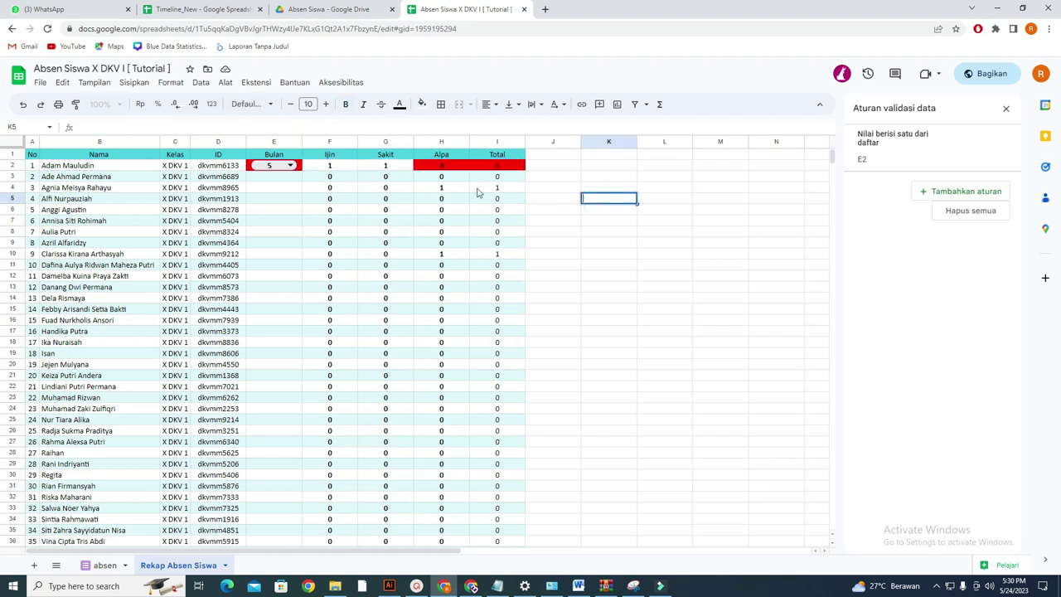
pyautogui.click(404, 166)
pyautogui.moveTo(242, 126); pyautogui.dragTo(79, 126)
pyautogui.hotkey('ctrl', 'v')
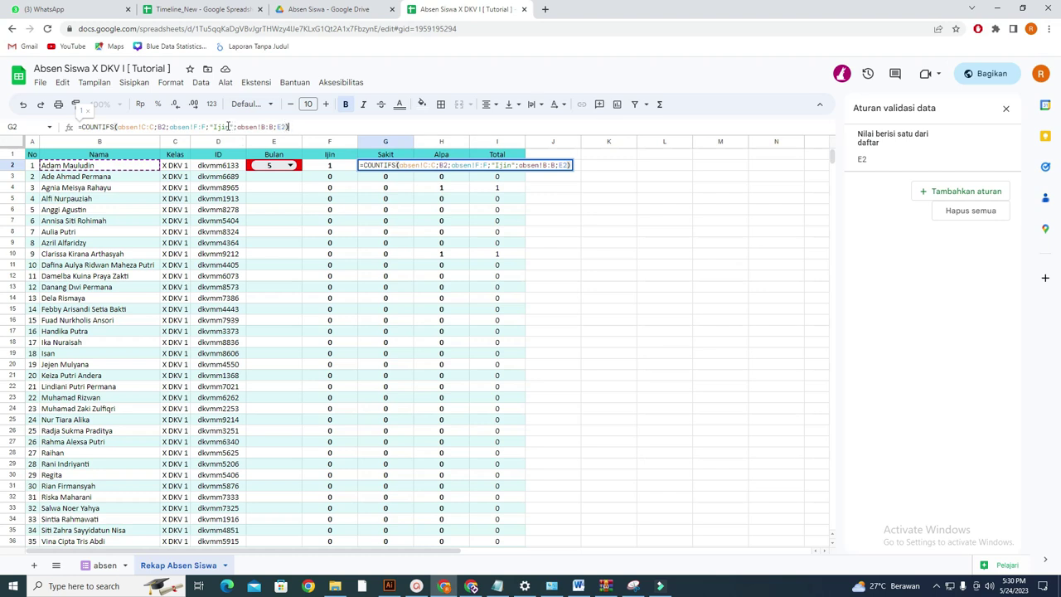
pyautogui.click(228, 126)
pyautogui.press('BackSpace')
pyautogui.press('BackSpace')
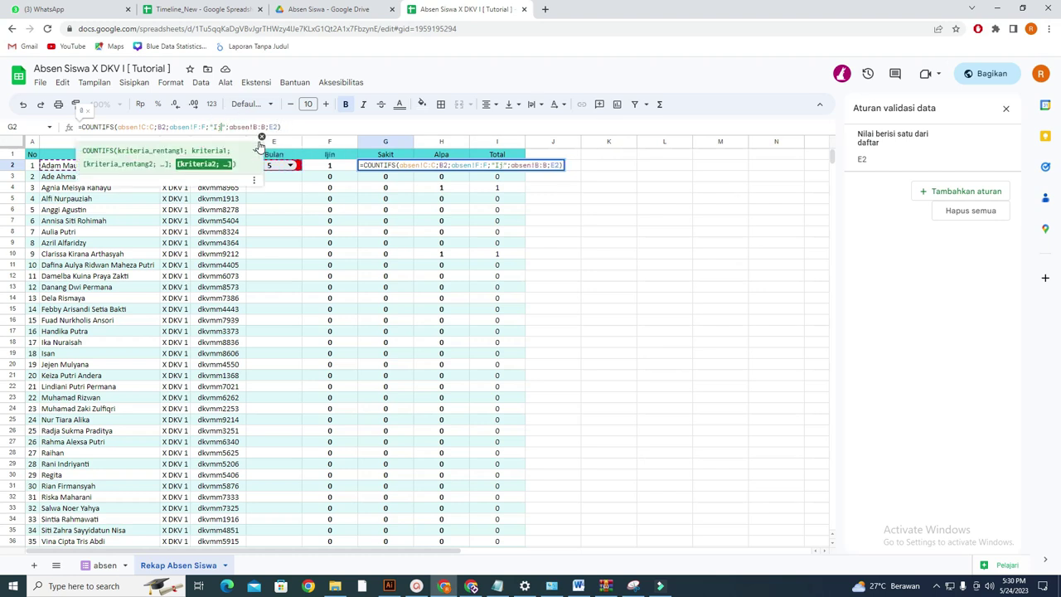
pyautogui.press('BackSpace')
pyautogui.press('BackSpace')
pyautogui.write('Sakit')
pyautogui.press('Return')
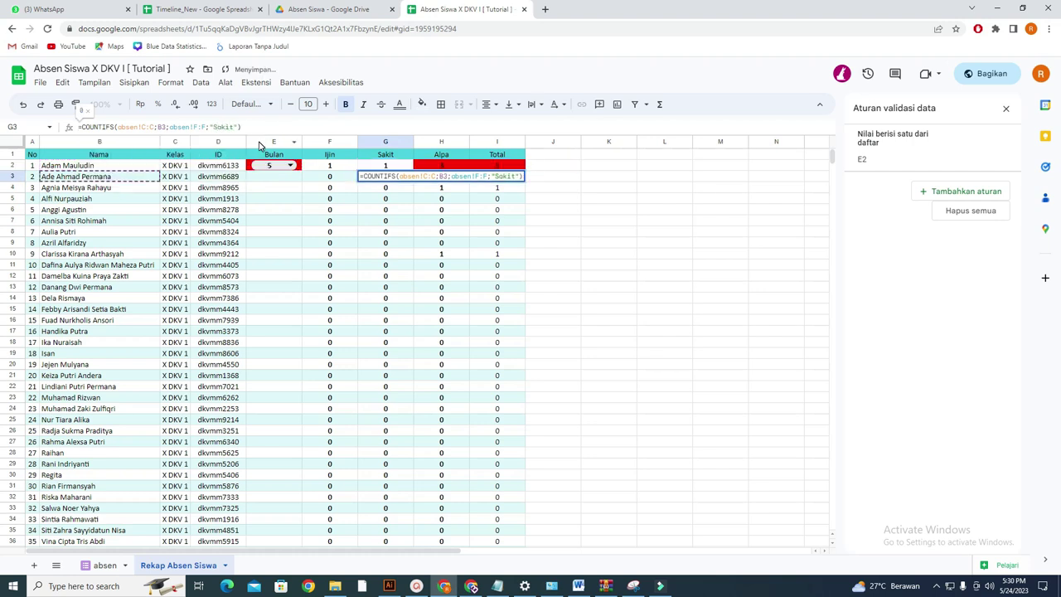
# Step: Replace the H2 formula with the copied month-filtered COUNTIFS formula and change its absence criterion to "Alpa"
pyautogui.doubleClick(442, 168)
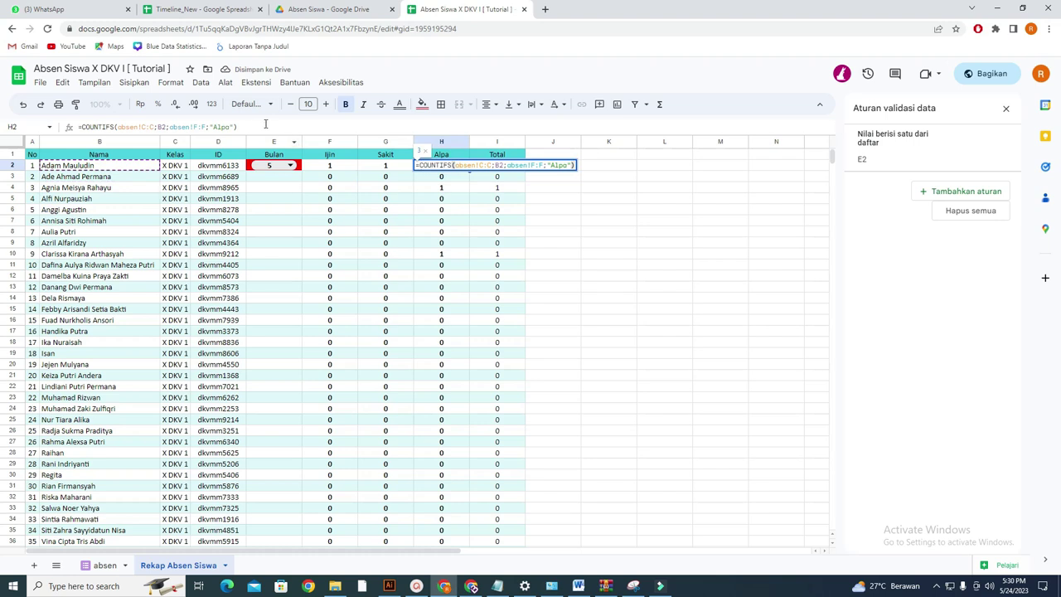
pyautogui.moveTo(249, 126); pyautogui.dragTo(76, 127)
pyautogui.hotkey('ctrl', 'v')
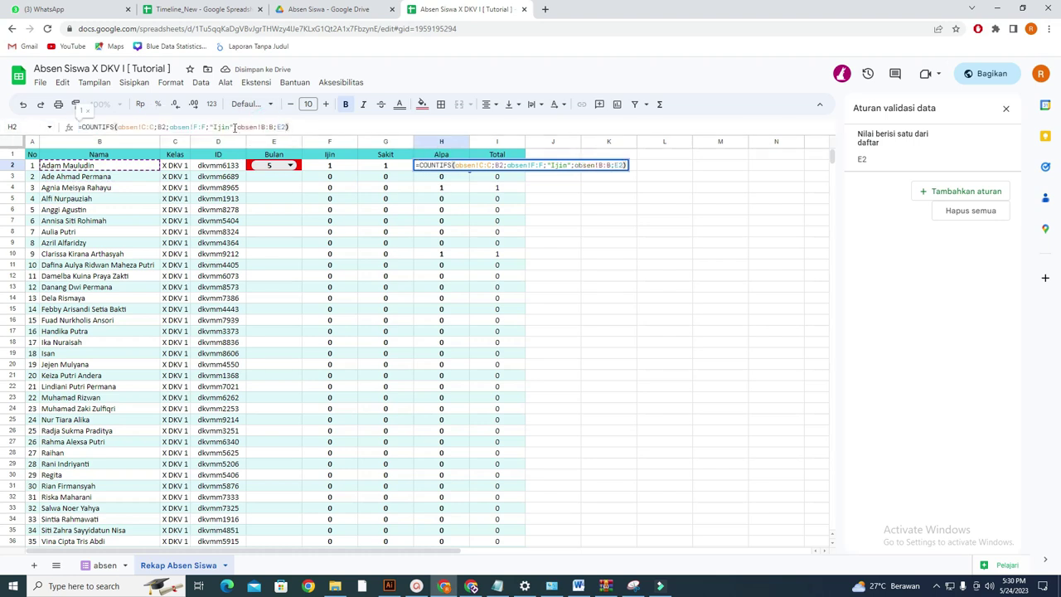
pyautogui.click(233, 127)
pyautogui.press('BackSpace')
pyautogui.press('BackSpace')
pyautogui.press('BackSpace')
pyautogui.press('BackSpace')
pyautogui.write('Alpa')
pyautogui.press('Return')
pyautogui.click(233, 127)
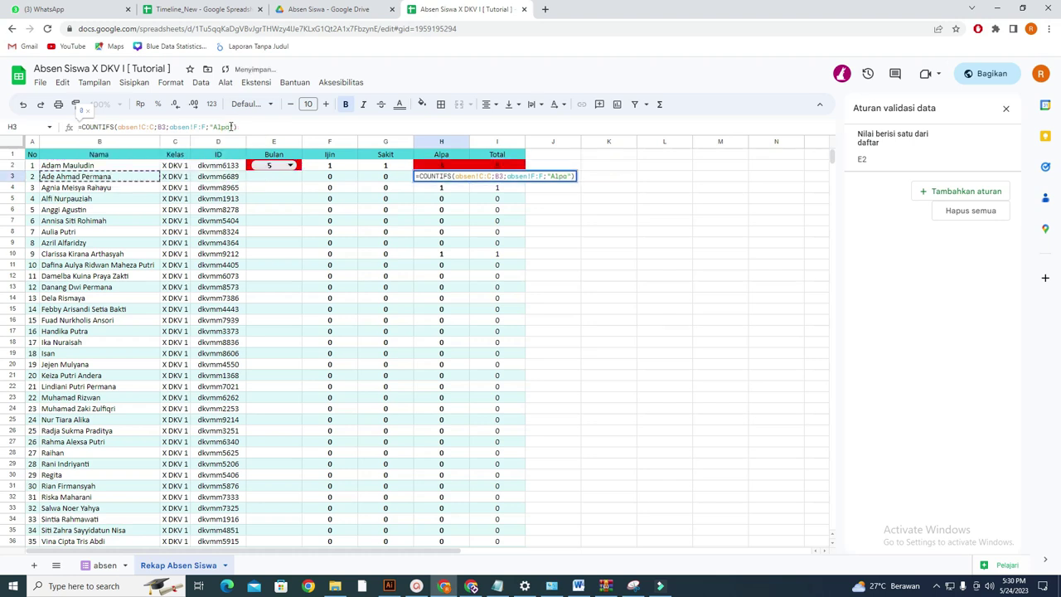
pyautogui.click(553, 221)
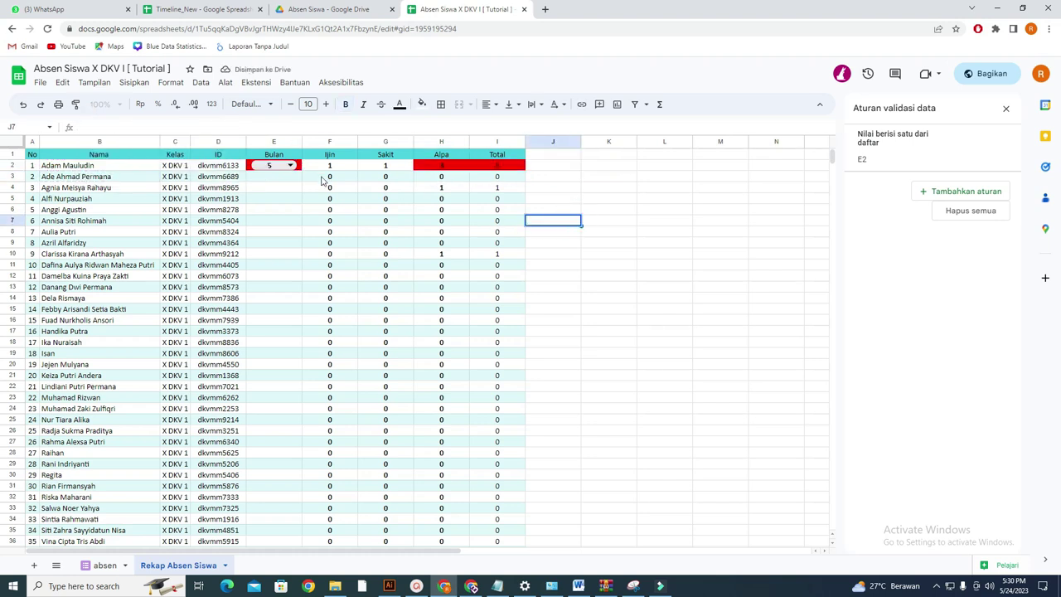
# Step: Test the month filter by choosing 01, 03 and finally 02 in the Bulan dropdown in E2
pyautogui.click(291, 166)
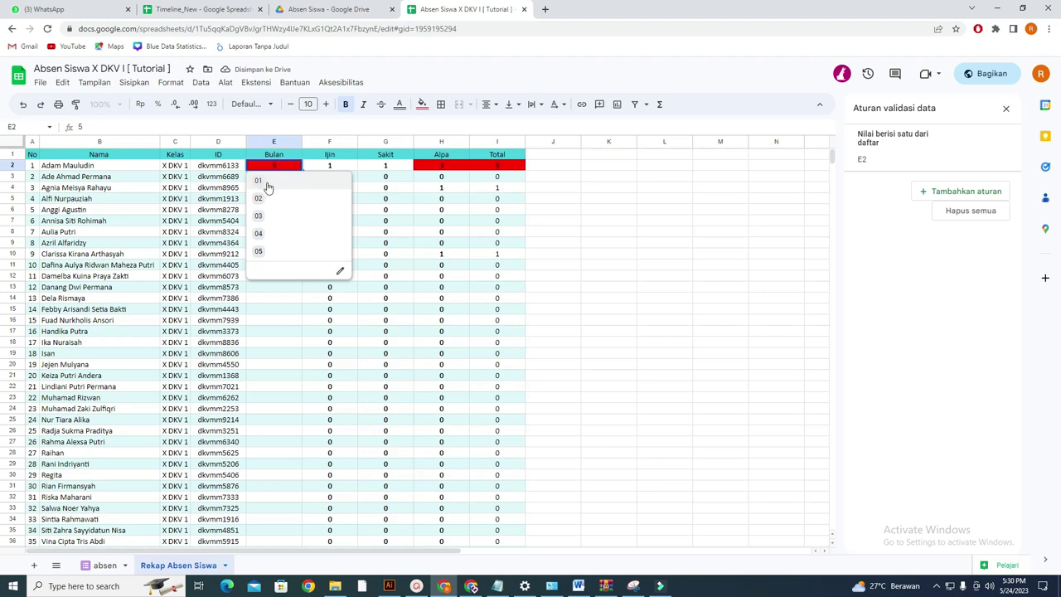
pyautogui.click(267, 184)
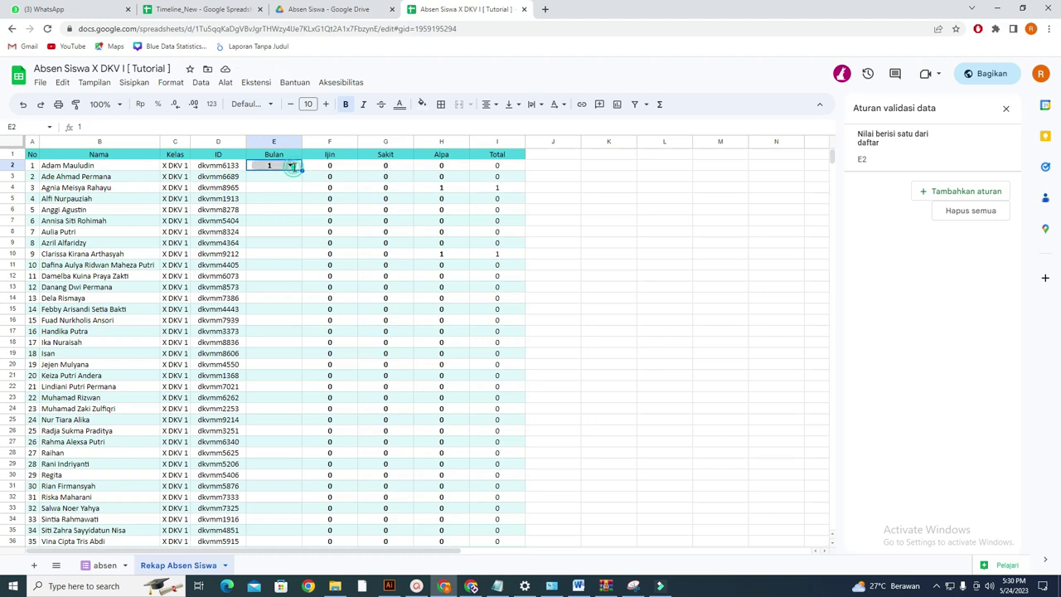
pyautogui.click(289, 165)
pyautogui.click(269, 215)
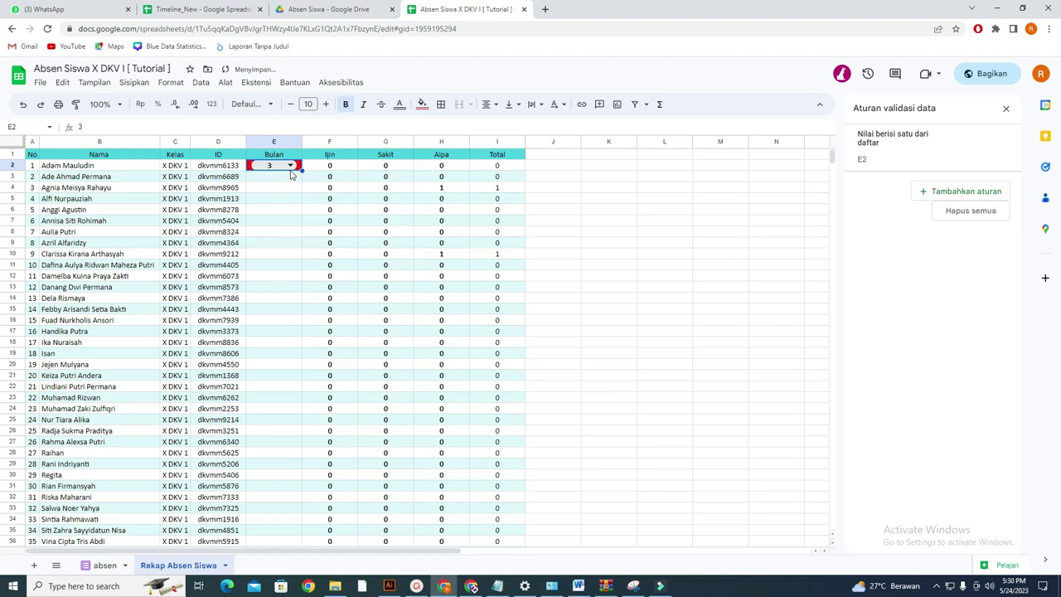
pyautogui.click(289, 165)
pyautogui.click(278, 208)
# Step: Try to extend the month formula from B8 down to B9 in the absen sheet, and undo the fill
pyautogui.click(105, 566)
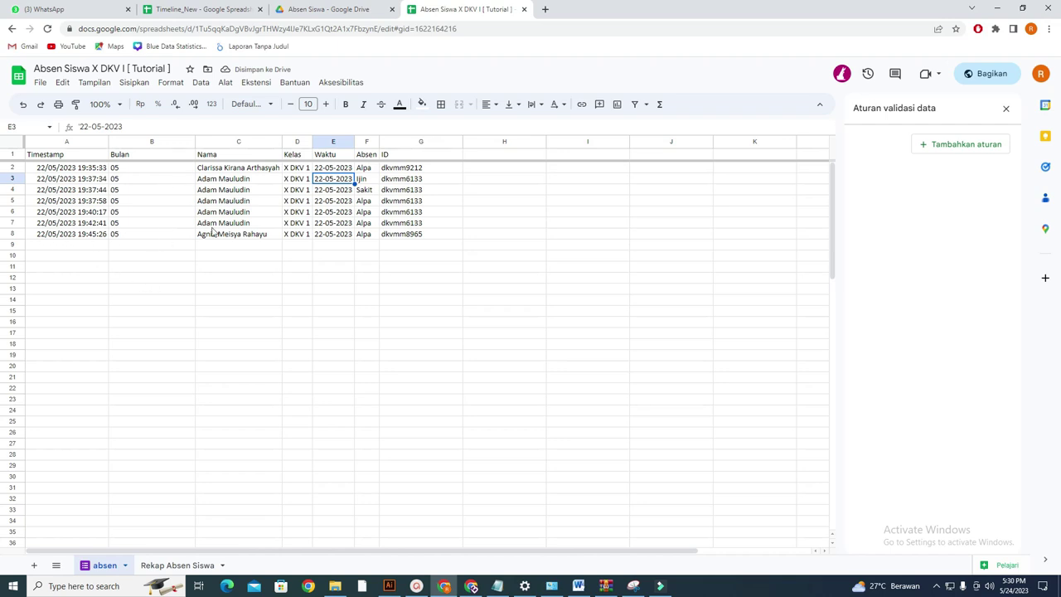
pyautogui.click(154, 235)
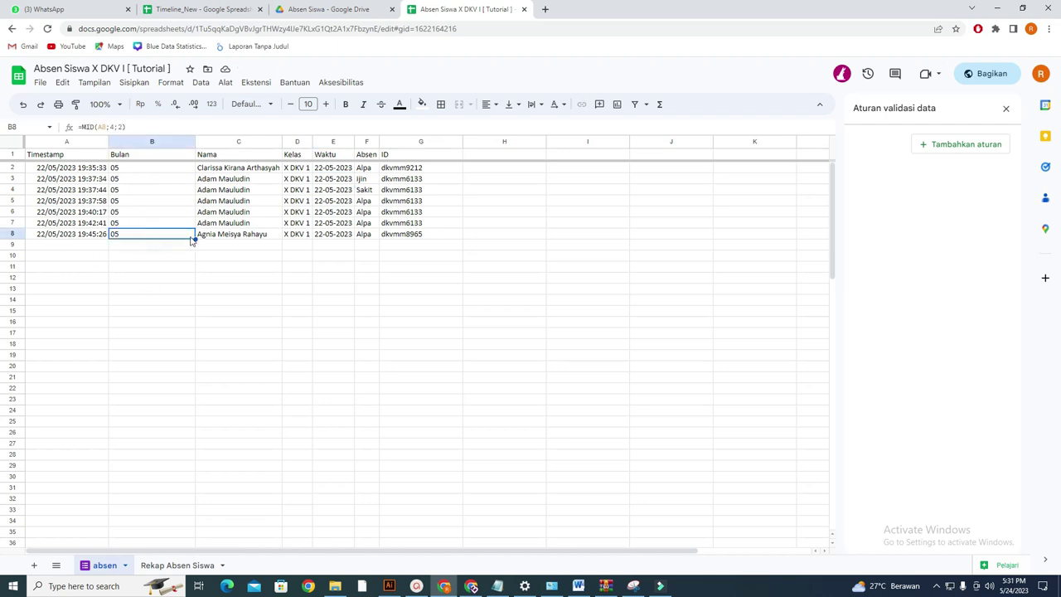
pyautogui.moveTo(192, 237); pyautogui.dragTo(194, 246)
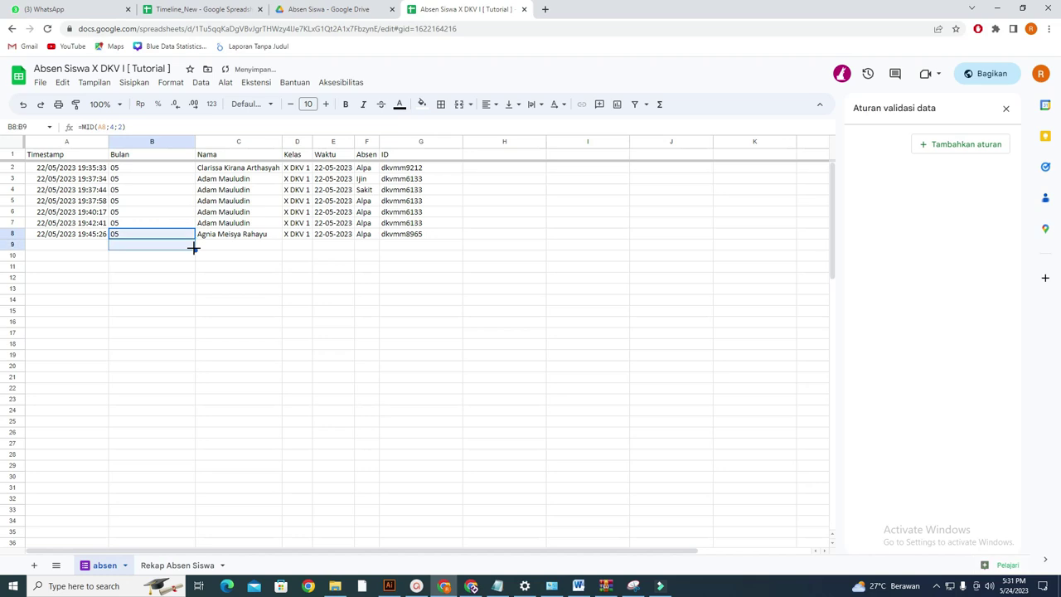
pyautogui.click(245, 267)
pyautogui.hotkey('ctrl', 'z')
pyautogui.click(224, 264)
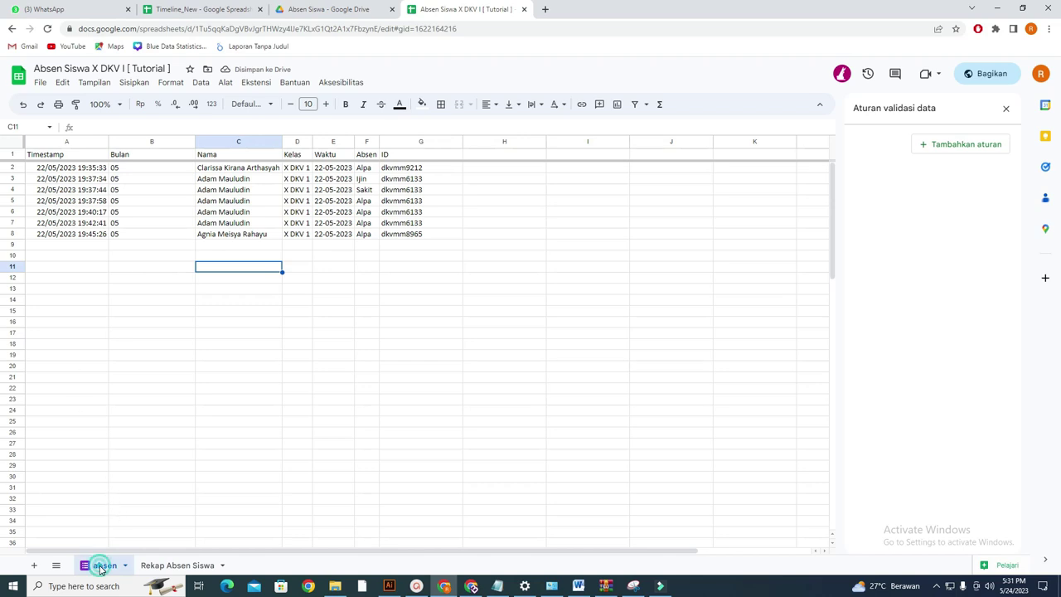
# Step: Return to the Rekap Absen Siswa sheet and unhide the absensiswa sheet
pyautogui.click(178, 565)
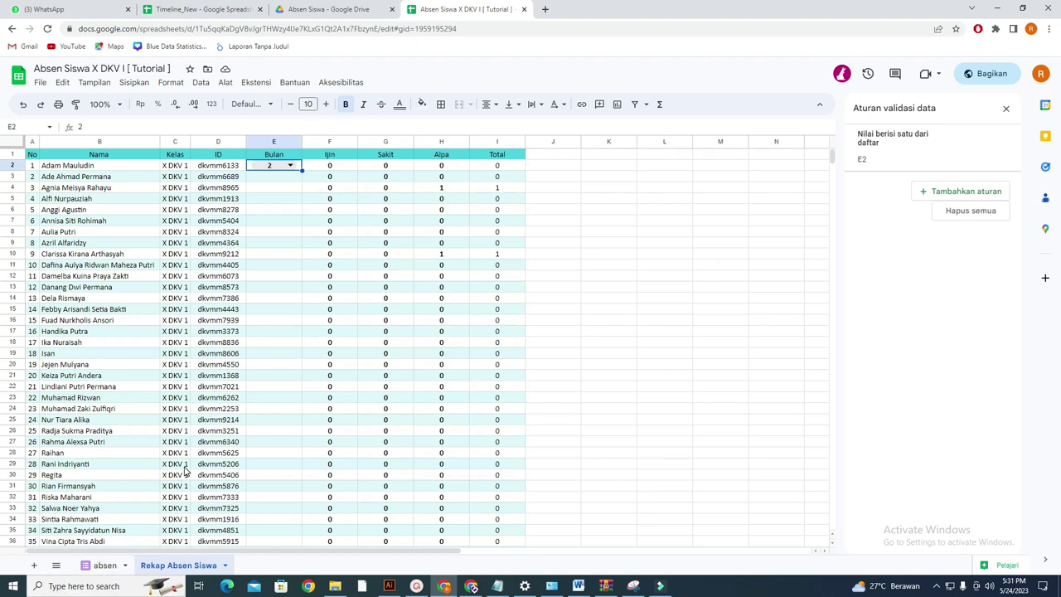
pyautogui.click(56, 566)
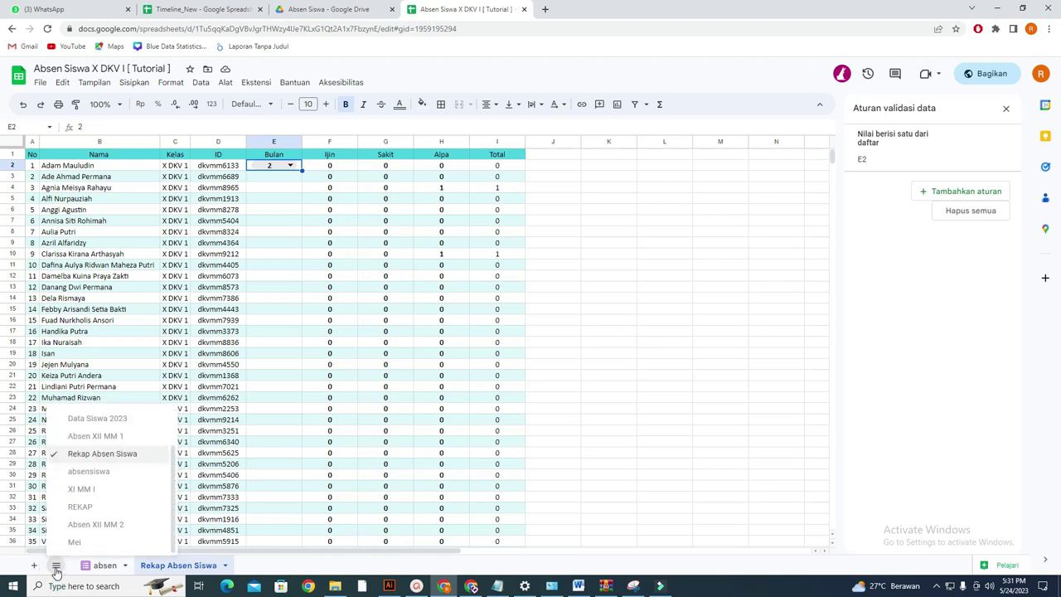
pyautogui.click(82, 472)
# Step: Switch to the Absen DKV - MM form, submit the prefilled Sakit absence dated 24-05-2023, and return to the spreadsheet
pyautogui.click(614, 9)
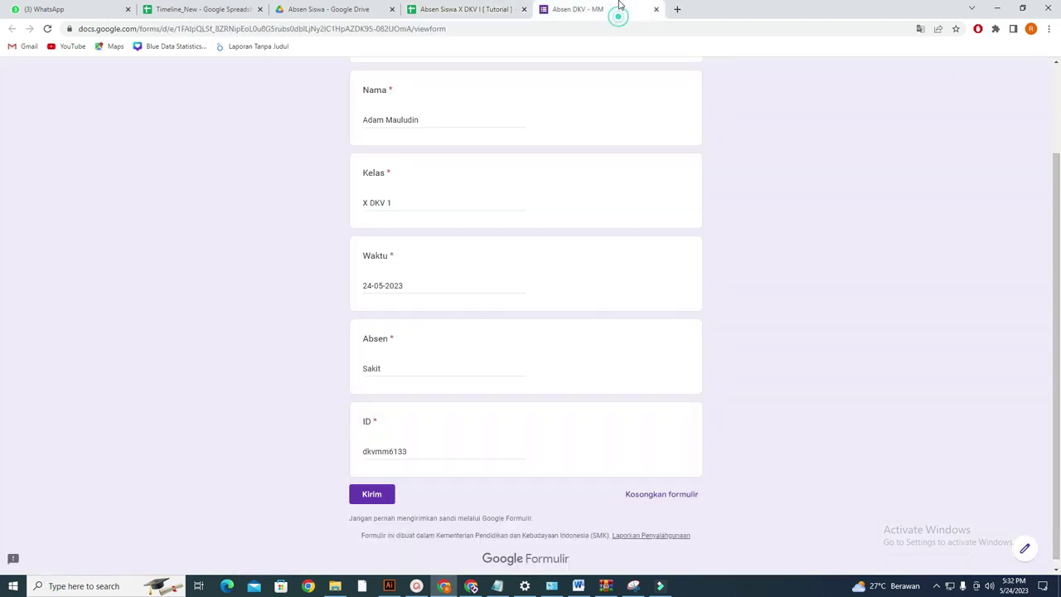
pyautogui.scroll(2, 439, 257)
pyautogui.scroll(-2, 415, 241)
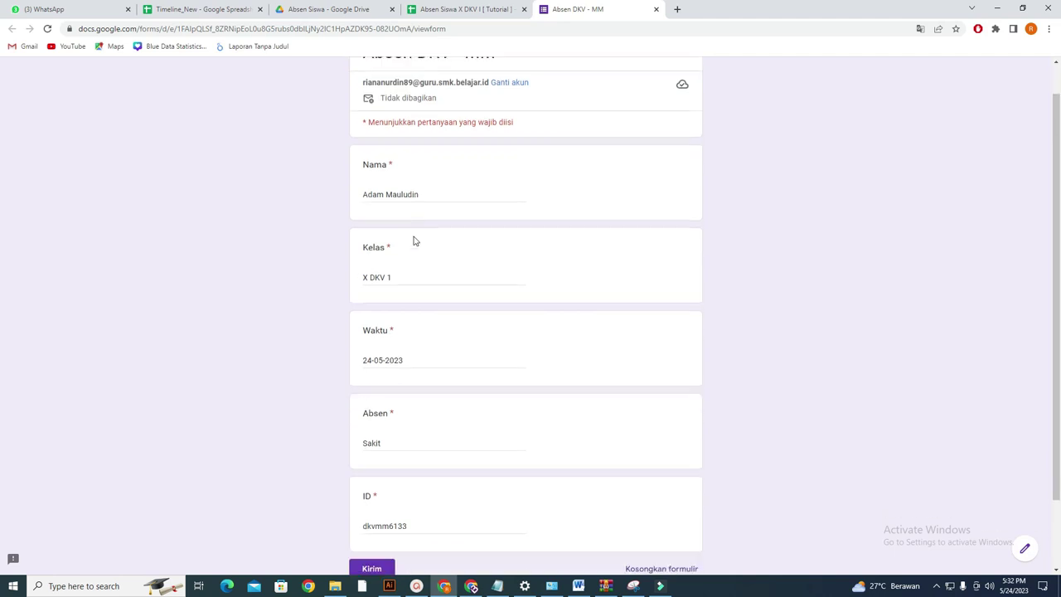
pyautogui.click(383, 484)
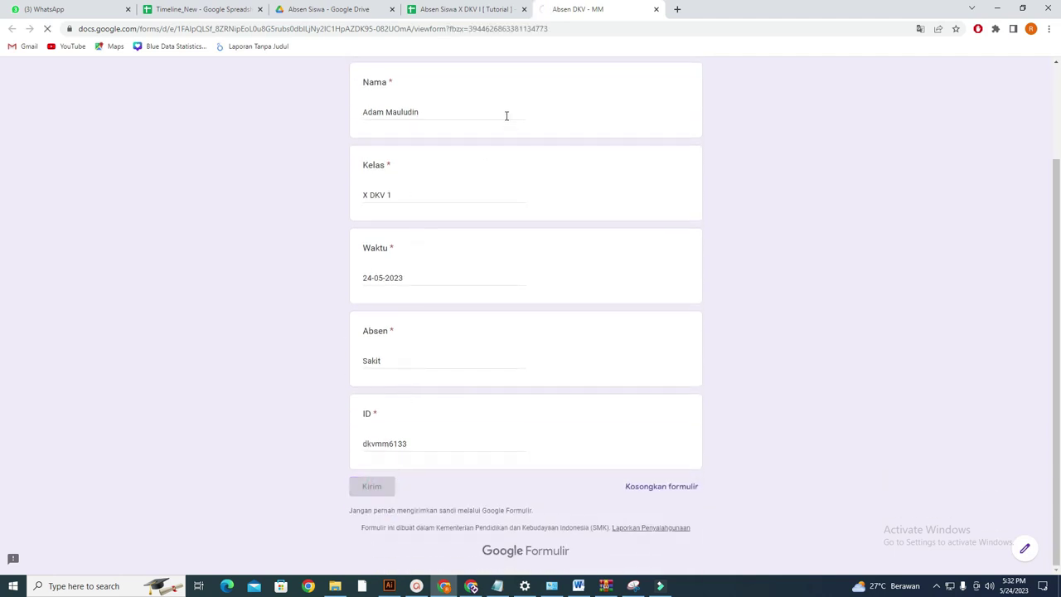
pyautogui.click(466, 9)
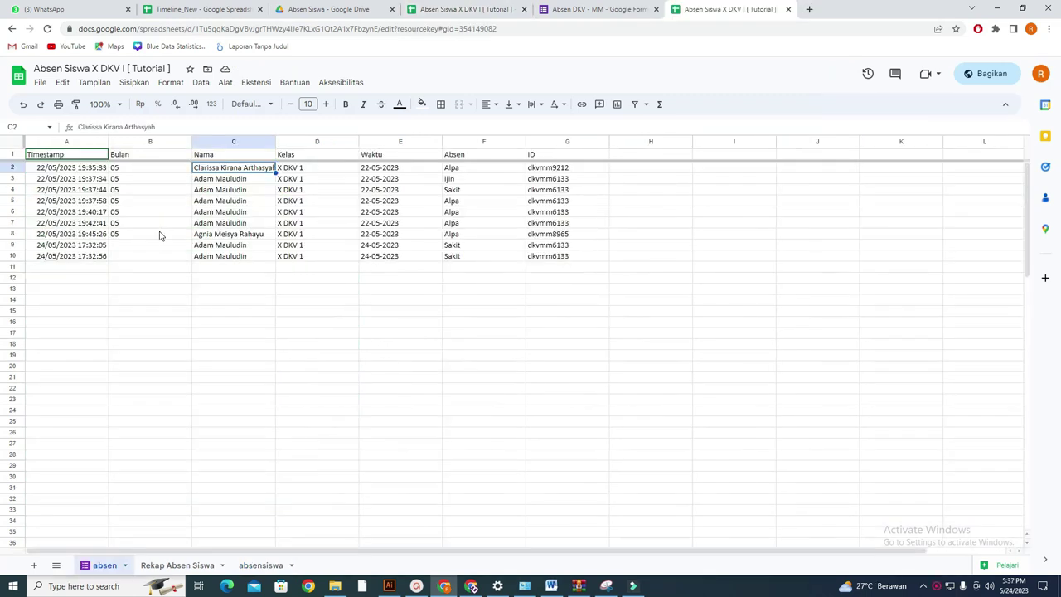
# Step: Copy the month formula =MID(A2;4;2) from cell B2 of the absen sheet
pyautogui.click(13, 243)
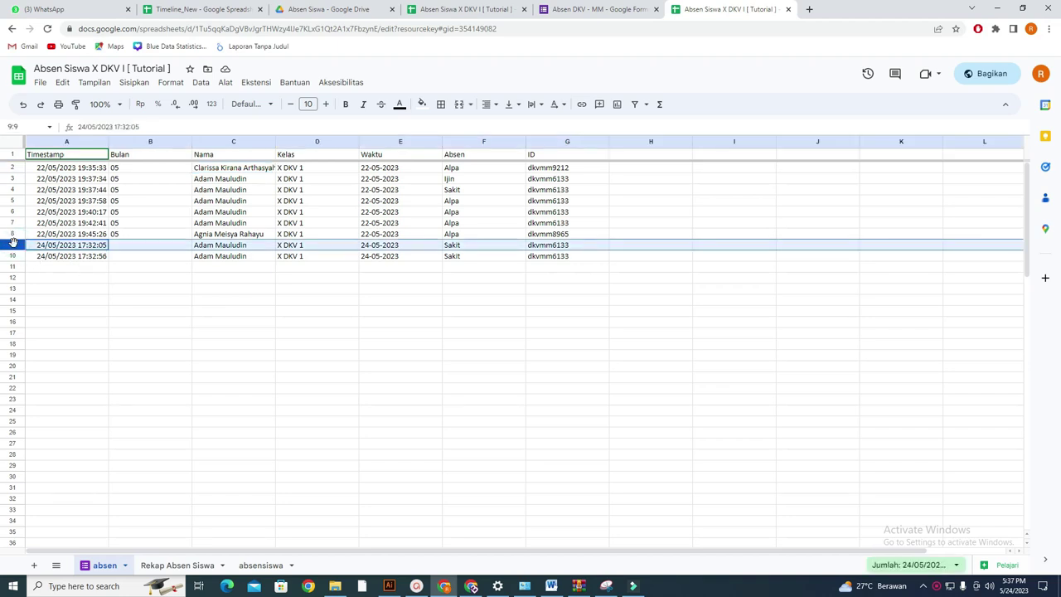
pyautogui.click(167, 237)
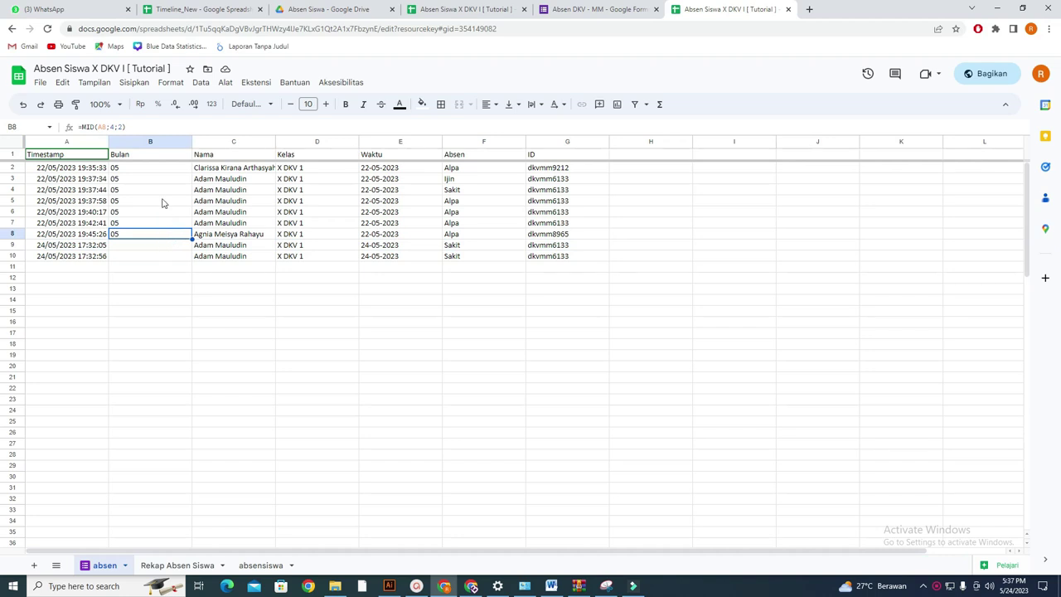
pyautogui.click(147, 157)
pyautogui.click(146, 170)
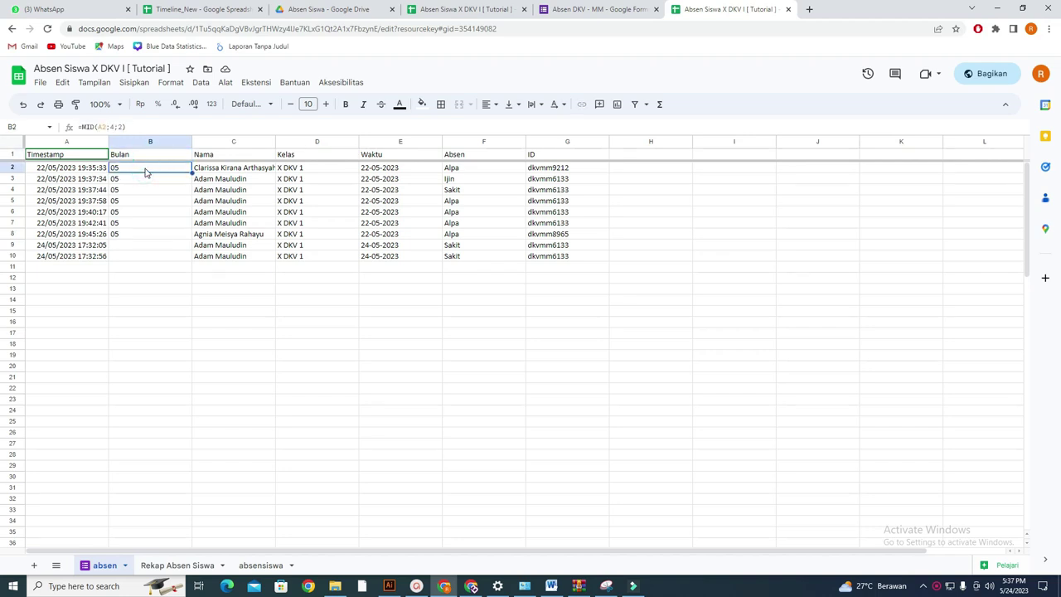
pyautogui.click(142, 127)
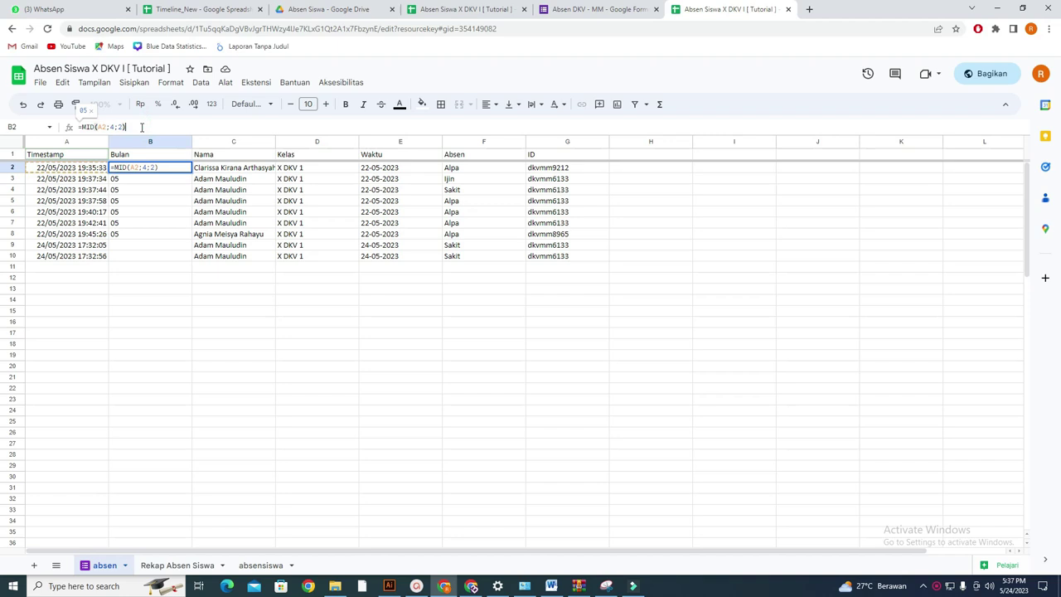
pyautogui.hotkey('ctrl', 'a')
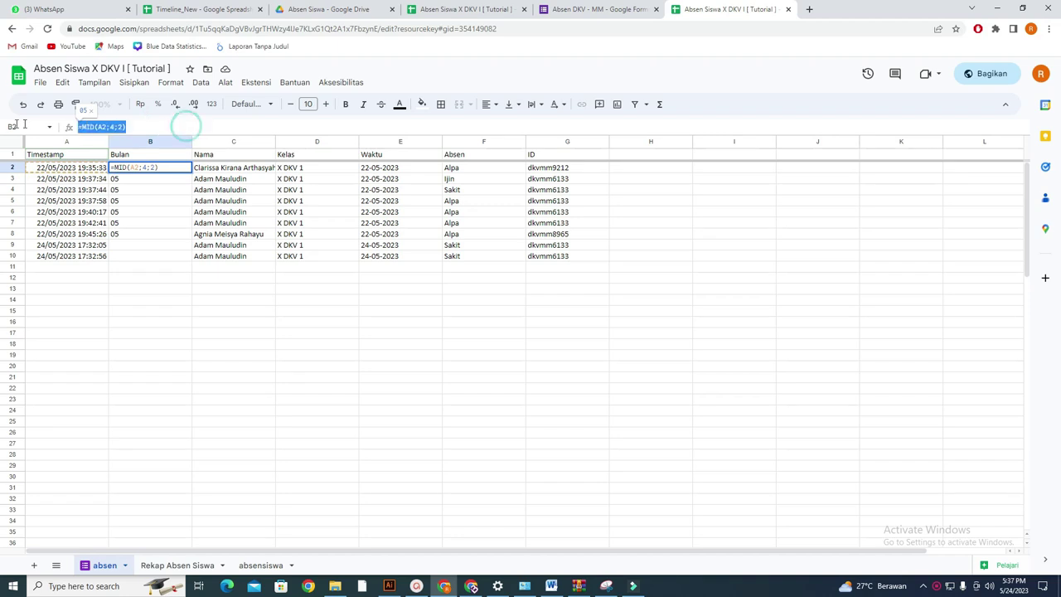
pyautogui.click(160, 191)
pyautogui.click(151, 154)
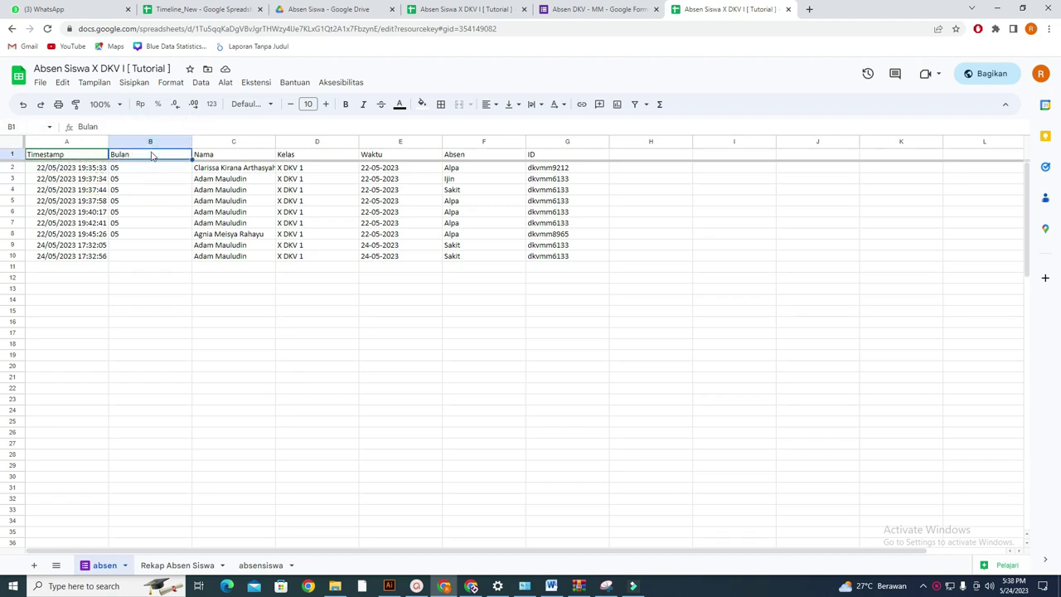
# Step: Clear the whole Bulan column B and enter =MID(A:A;4;2) in B1 so the formula references all of column A
pyautogui.click(149, 142)
pyautogui.press('Delete')
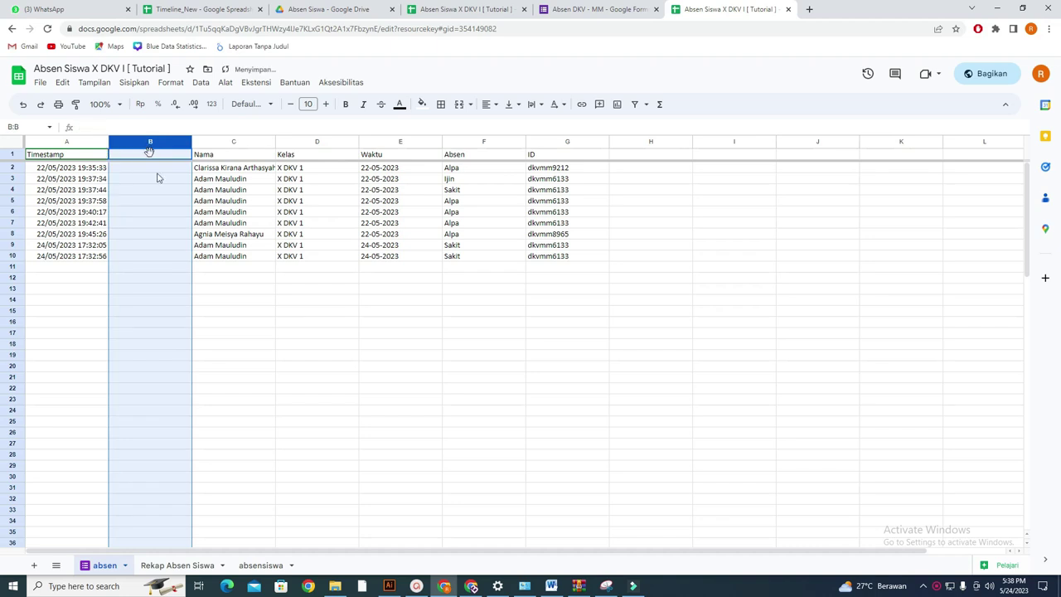
pyautogui.click(168, 200)
pyautogui.click(166, 154)
pyautogui.write('=MID(A2;4;2)')
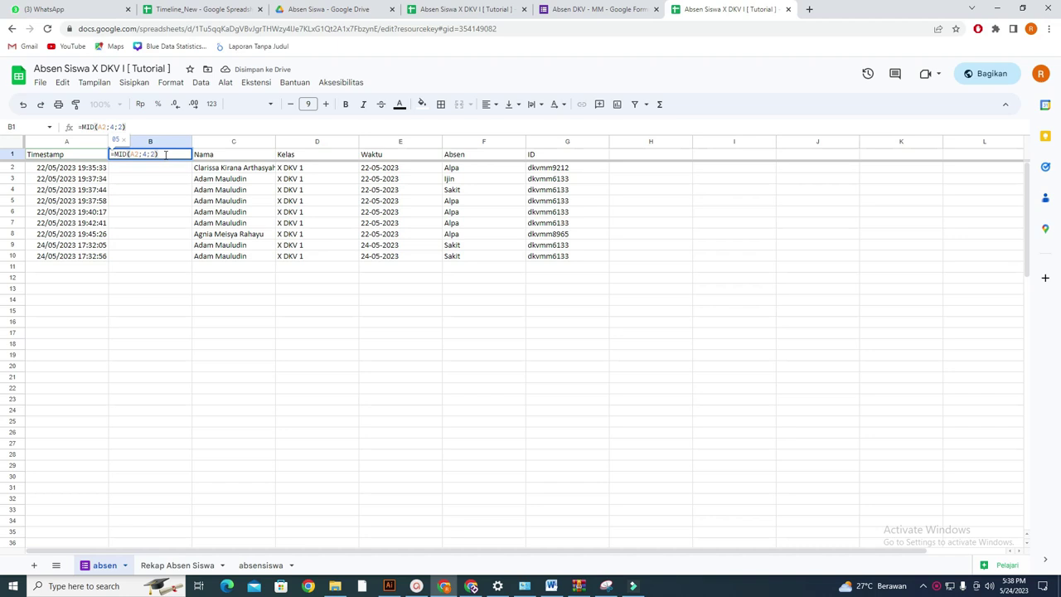
pyautogui.click(136, 154)
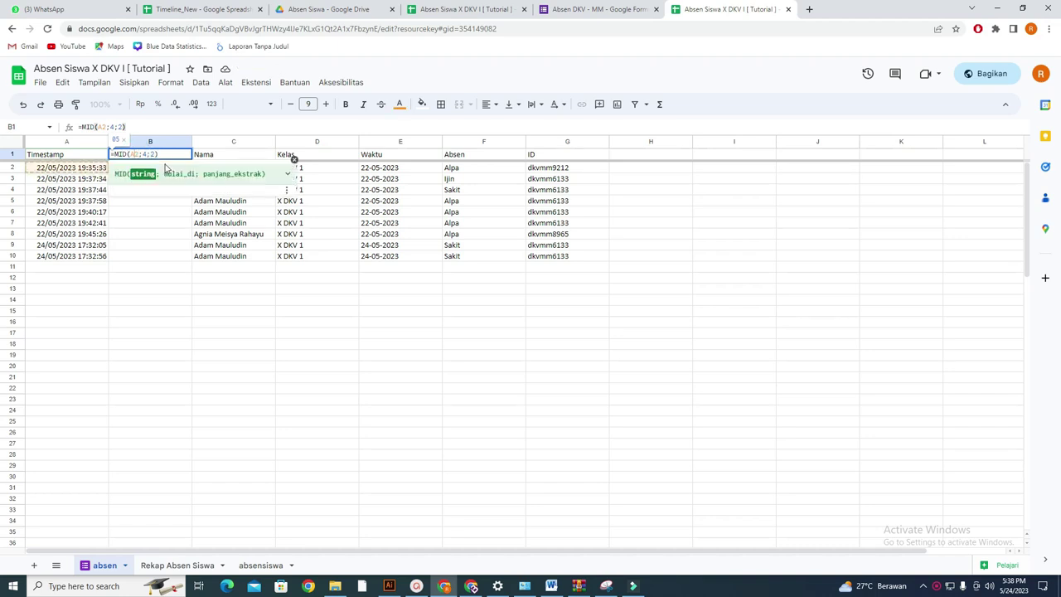
pyautogui.press('BackSpace')
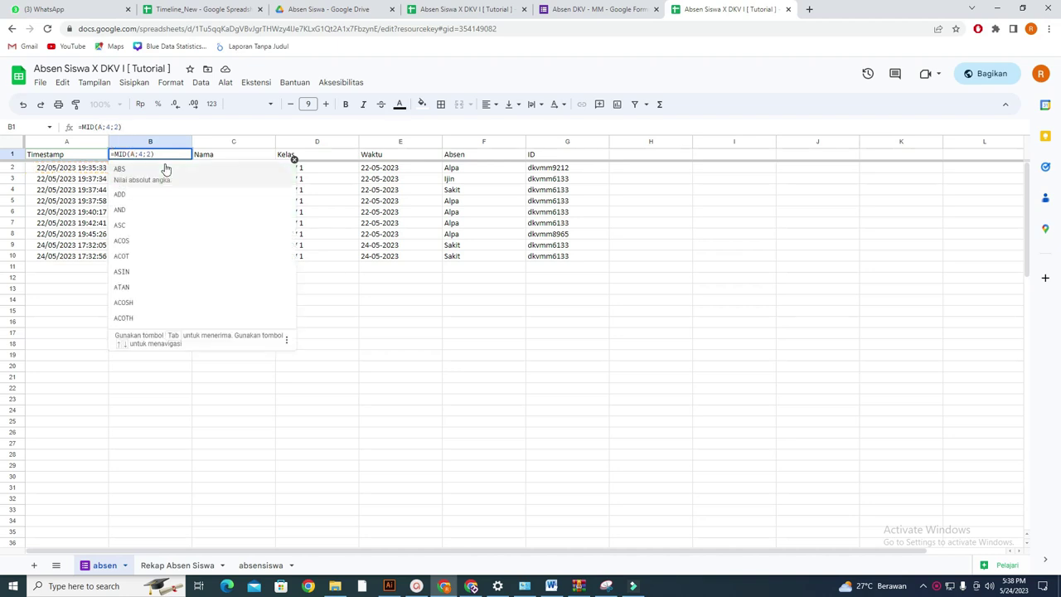
pyautogui.write(':A')
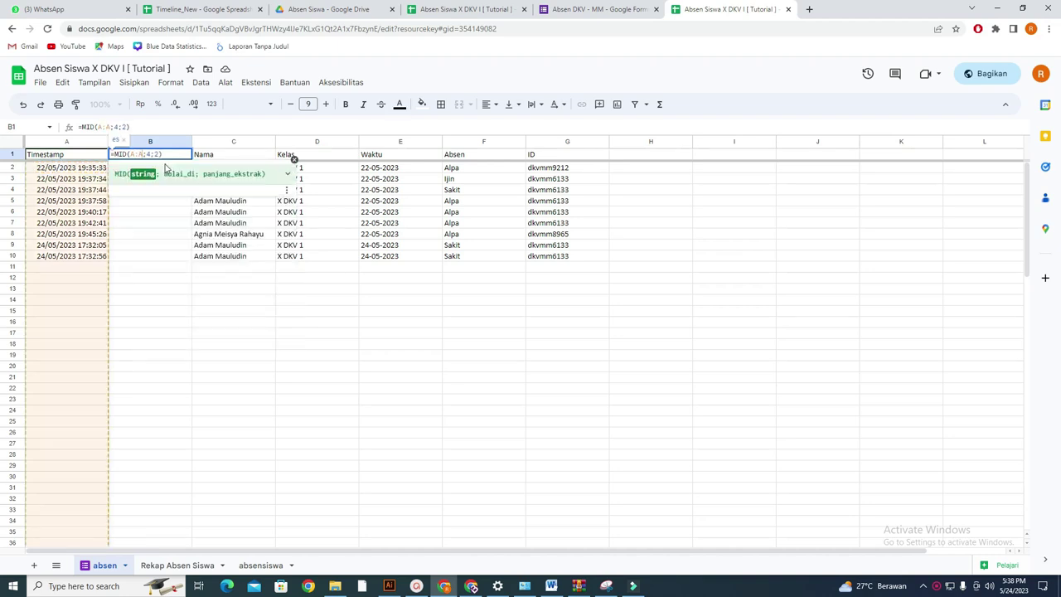
pyautogui.press('Return')
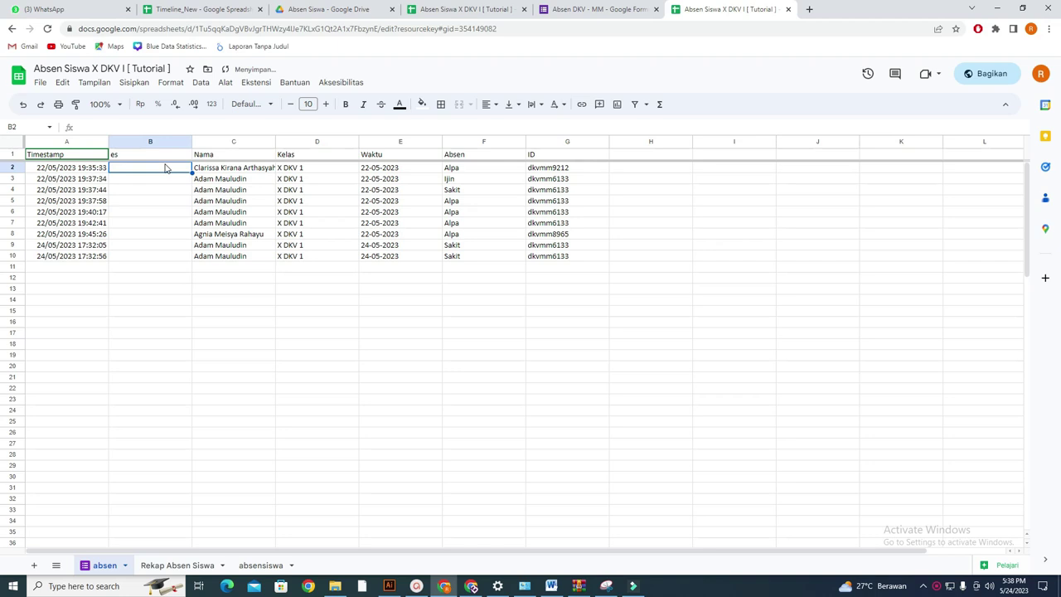
# Step: Wrap the B1 formula as =arrayformula(MID(A:A;4;2)) and narrow column B to fit its two-digit values
pyautogui.click(160, 202)
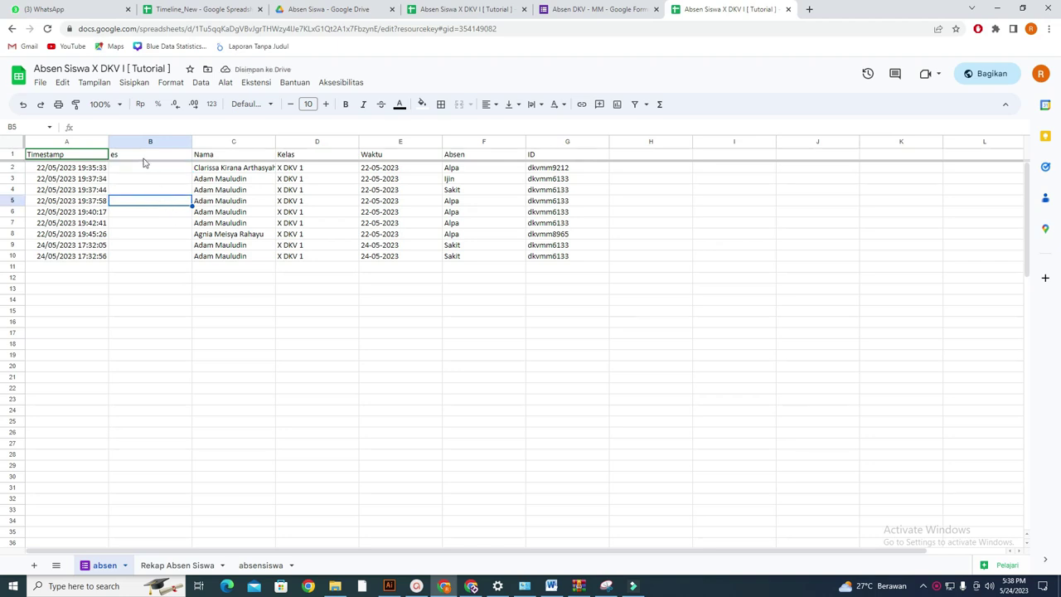
pyautogui.click(142, 159)
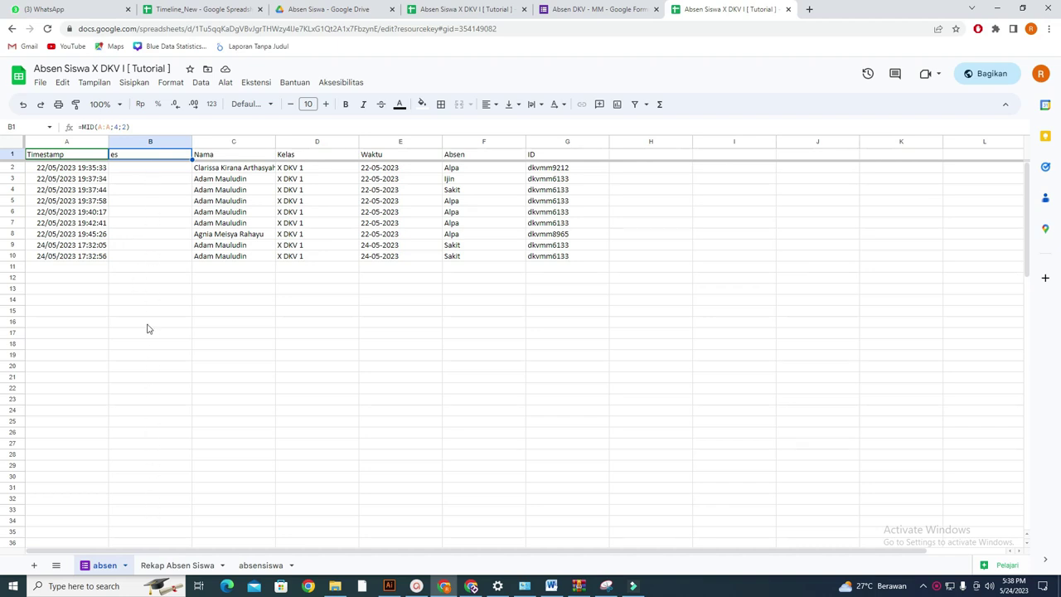
pyautogui.click(83, 126)
pyautogui.write('array')
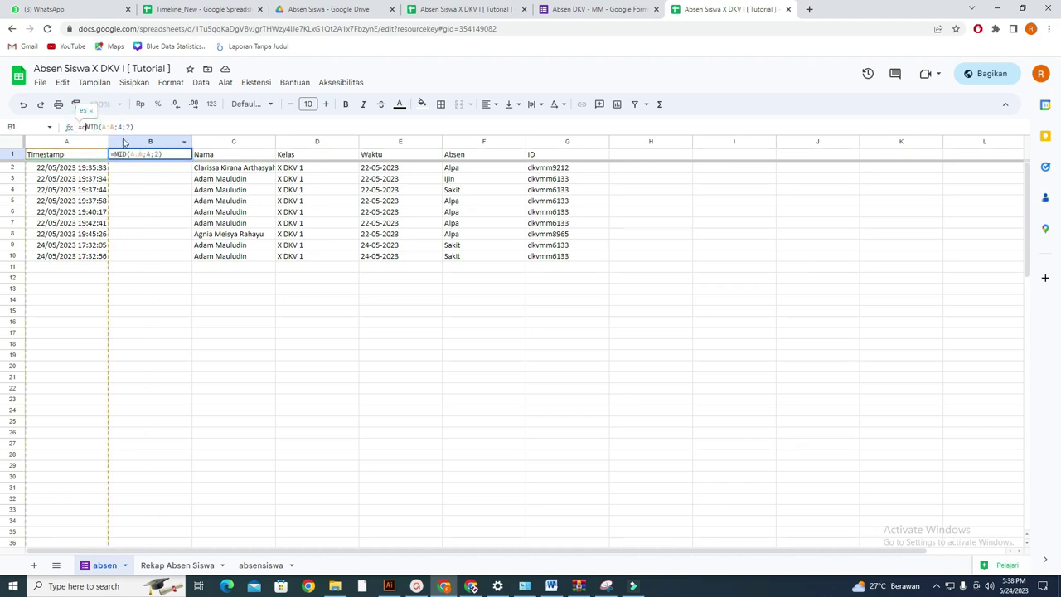
pyautogui.write('formula')
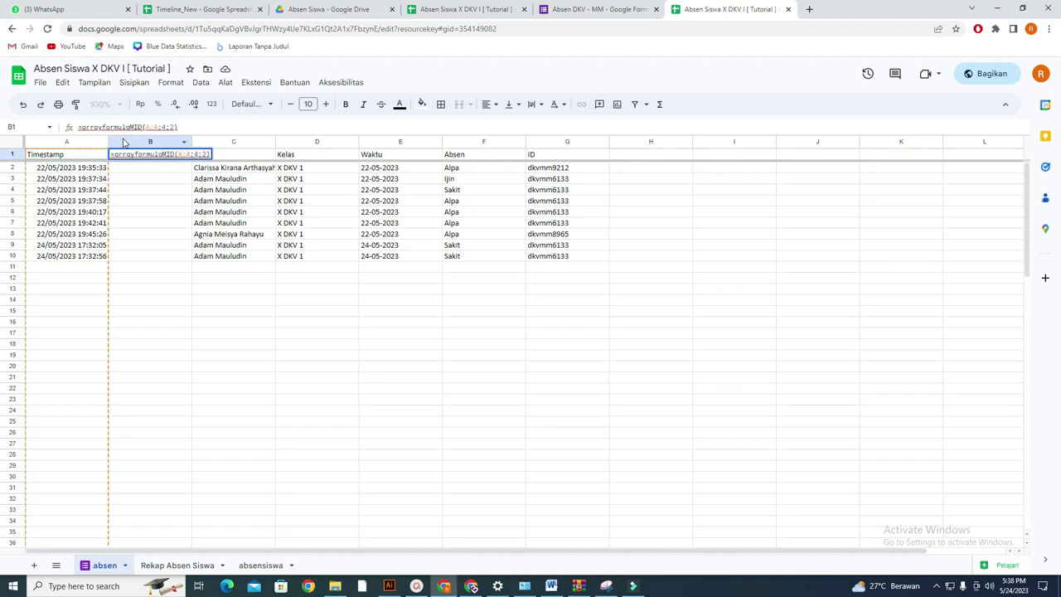
pyautogui.write('(')
pyautogui.click(199, 126)
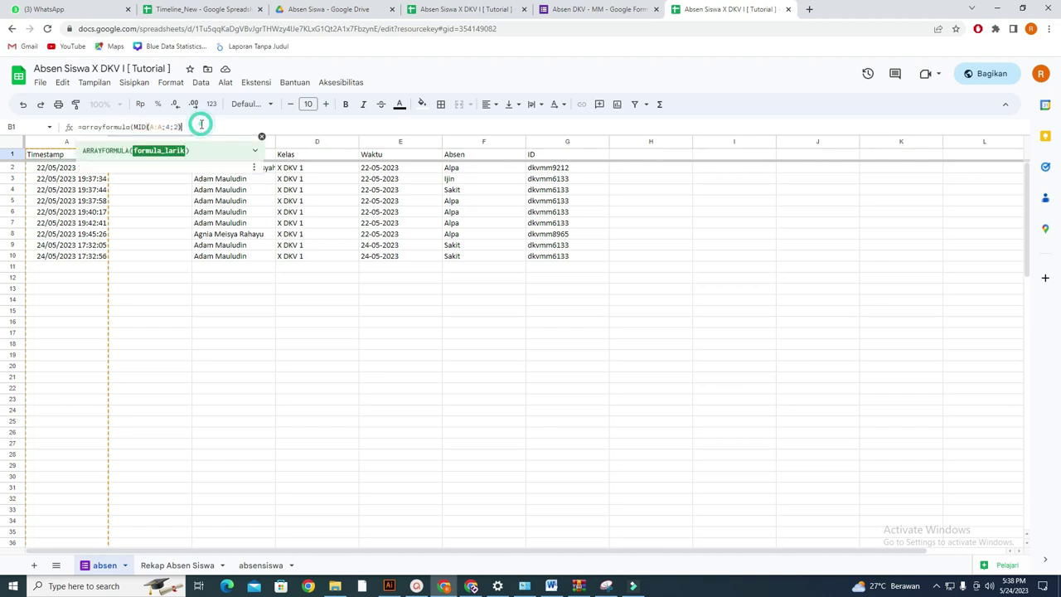
pyautogui.write(')')
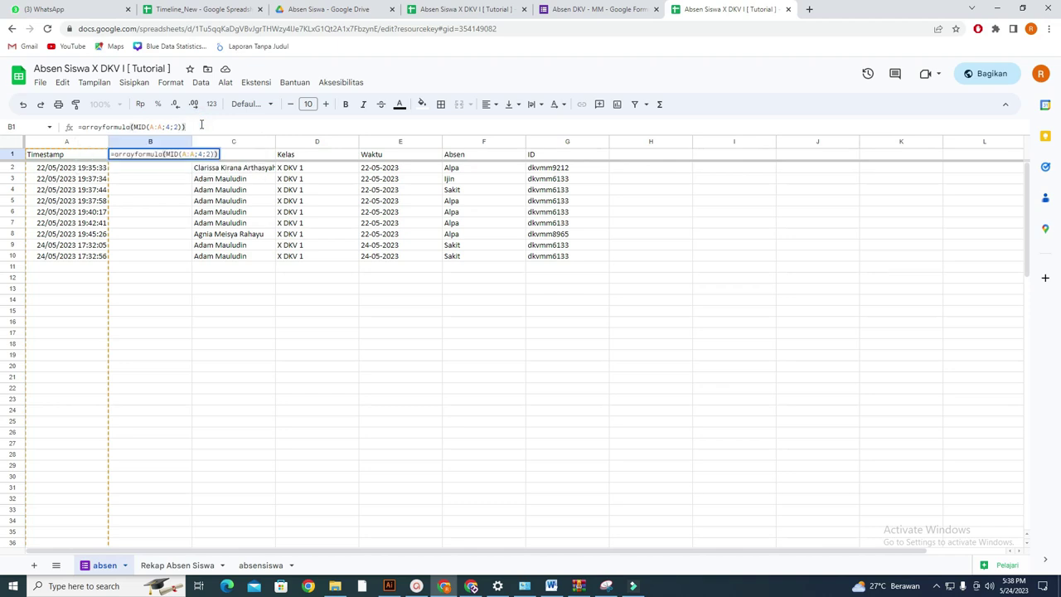
pyautogui.press('Return')
pyautogui.click(206, 278)
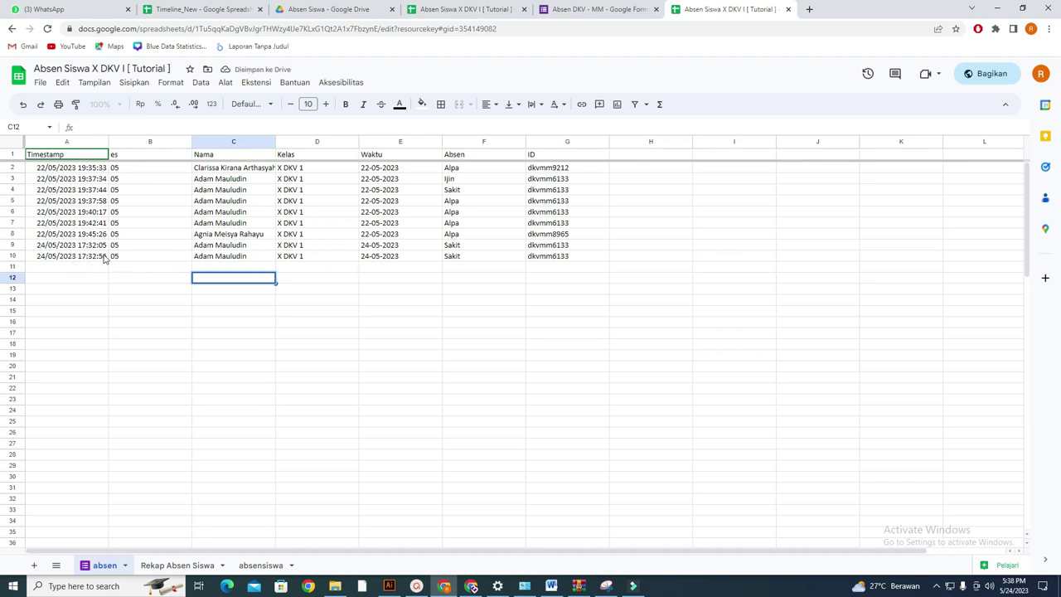
pyautogui.moveTo(191, 141); pyautogui.dragTo(121, 153)
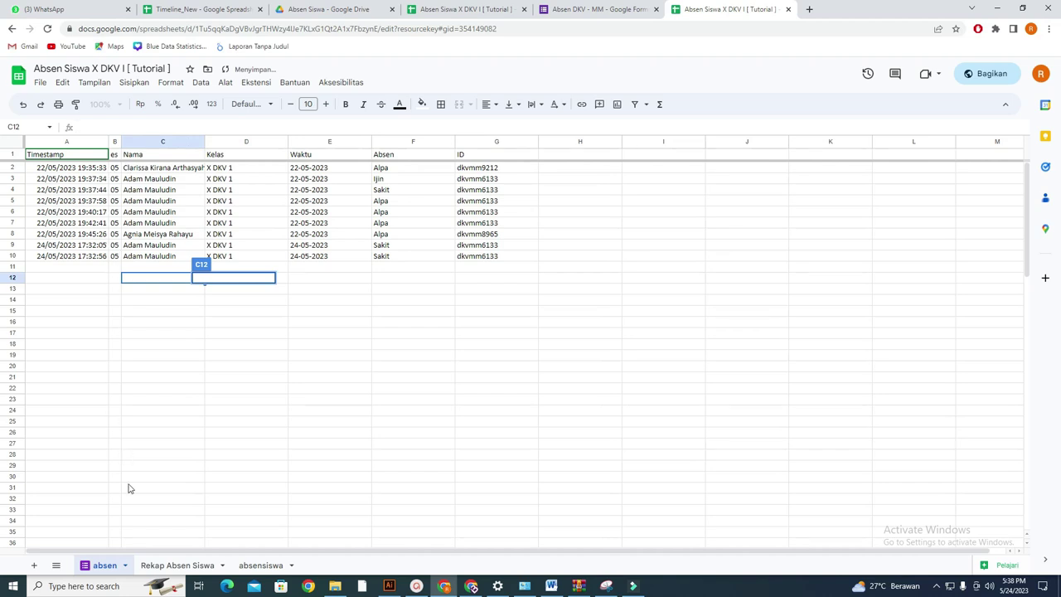
# Step: On the Rekap Absen Siswa sheet, set the Bulan dropdown in E2 to month 5
pyautogui.click(164, 565)
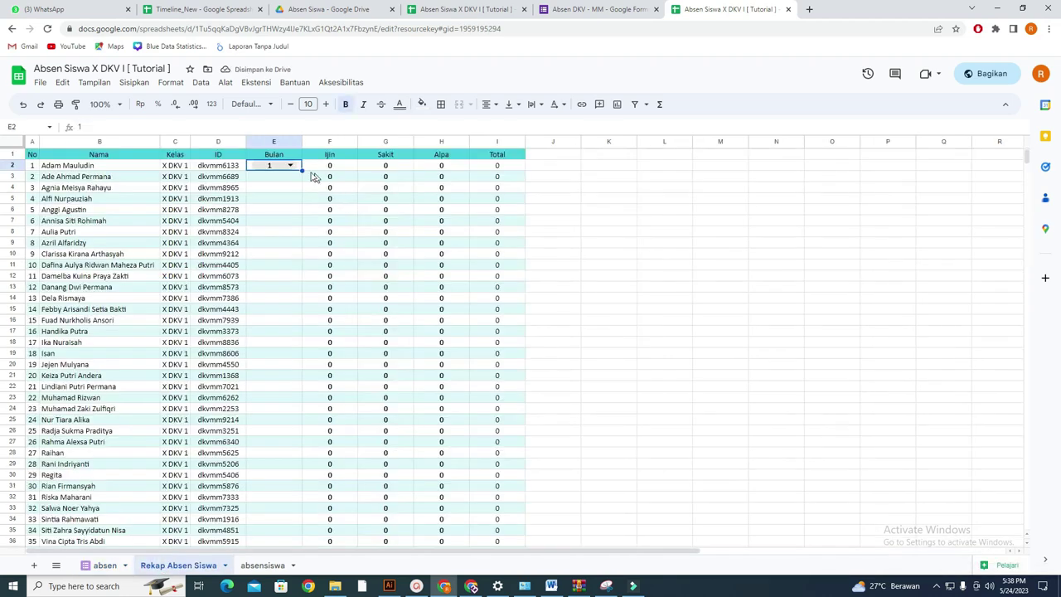
pyautogui.click(291, 165)
pyautogui.click(275, 251)
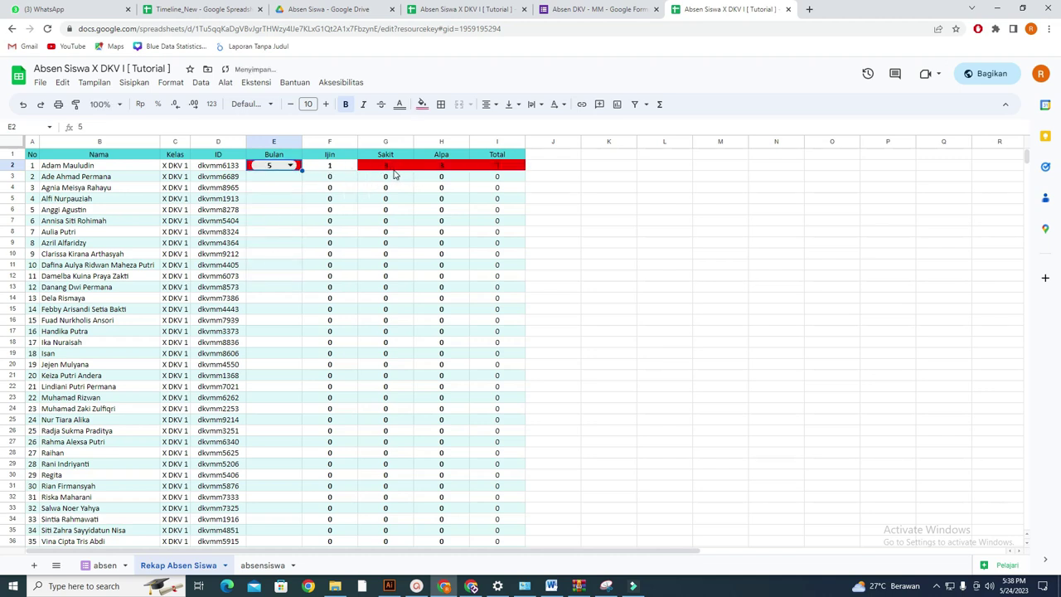
# Step: Open the first student's Ijin Disini link in the absensiswa sheet, submit the prefilled form dated 24-05-2023, and return to the spreadsheet
pyautogui.click(265, 566)
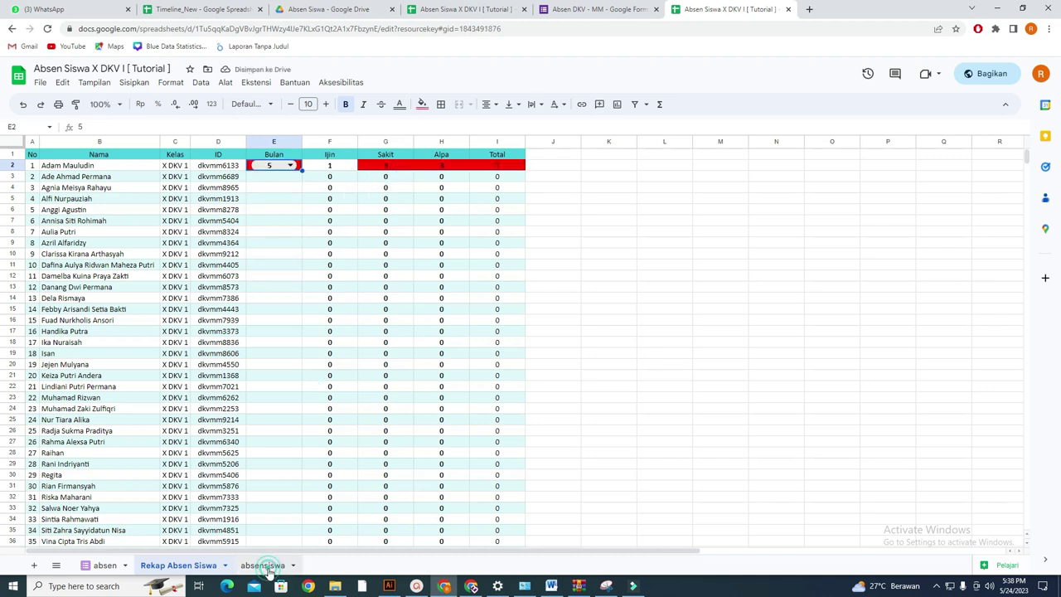
pyautogui.click(229, 170)
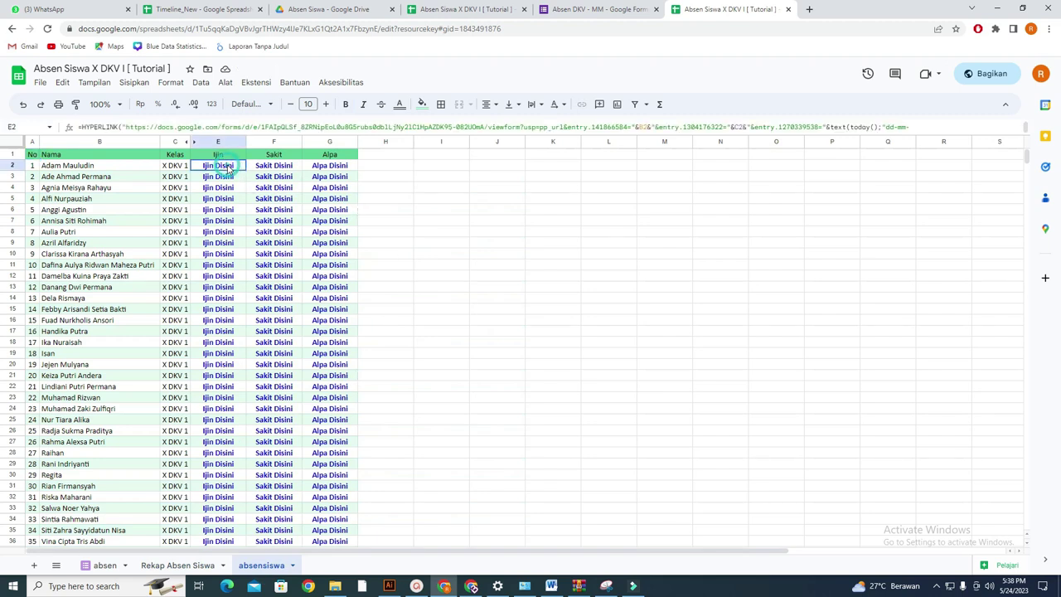
pyautogui.click(240, 181)
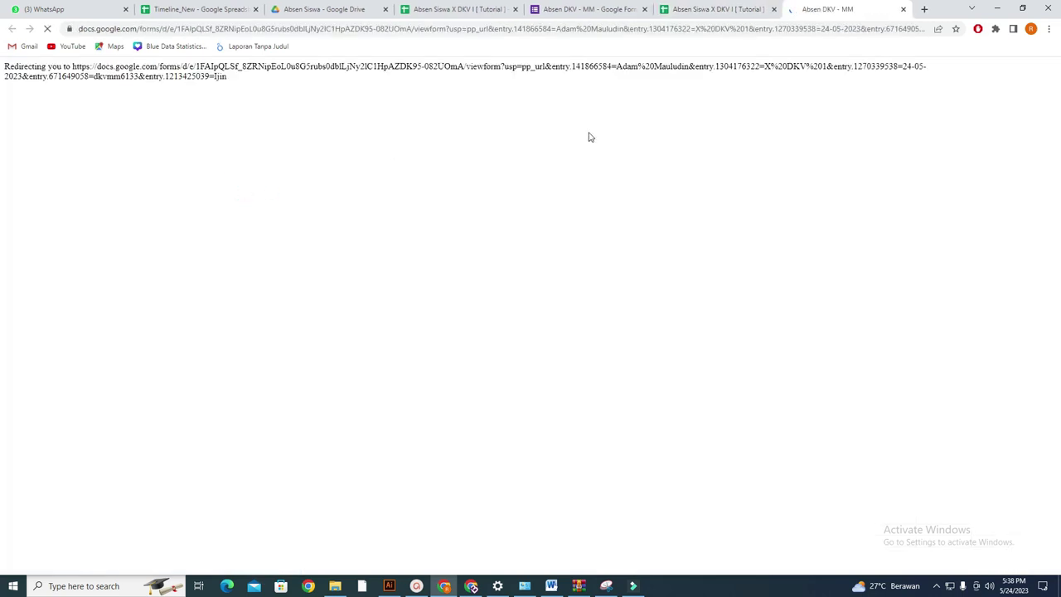
pyautogui.scroll(-1, 416, 283)
pyautogui.scroll(-1, 414, 282)
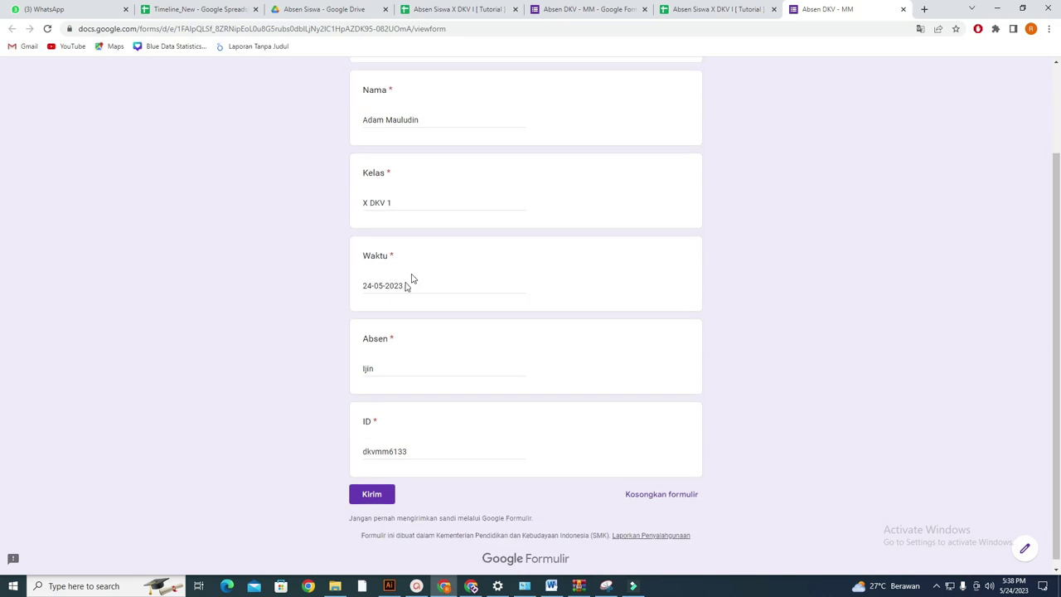
pyautogui.click(372, 494)
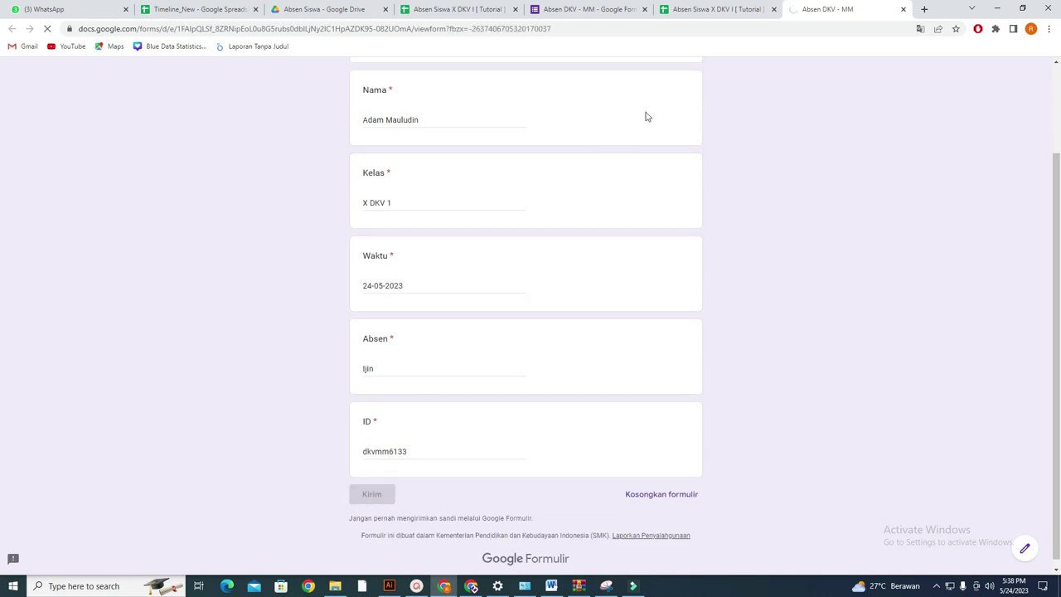
pyautogui.click(737, 8)
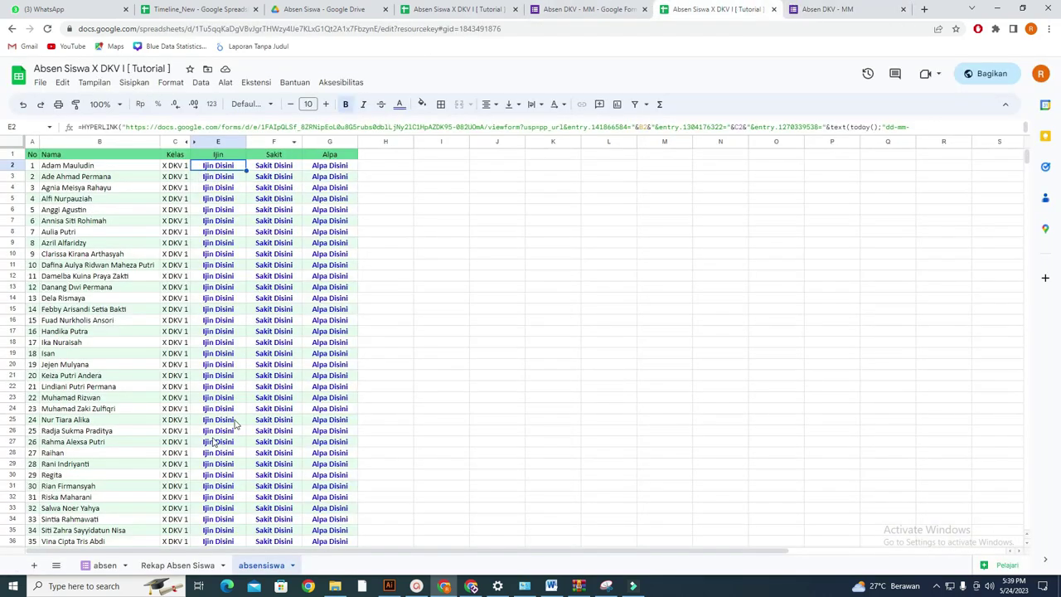
# Step: On the Rekap Absen Siswa sheet, fill the Bulan dropdown and total formulas from E2:I2 down to row 9
pyautogui.click(178, 566)
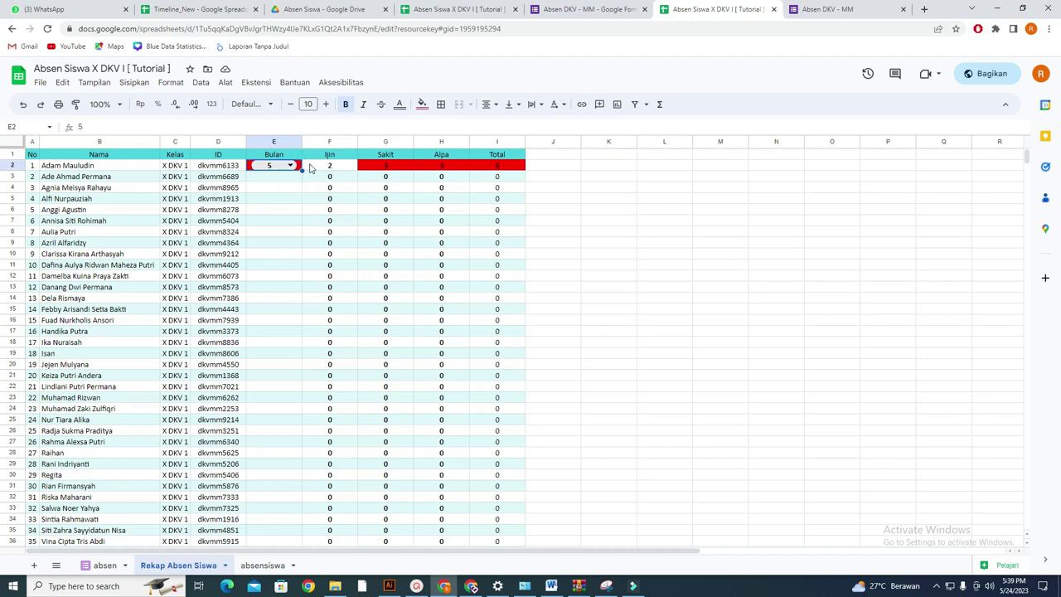
pyautogui.click(559, 172)
pyautogui.moveTo(497, 166); pyautogui.dragTo(385, 166)
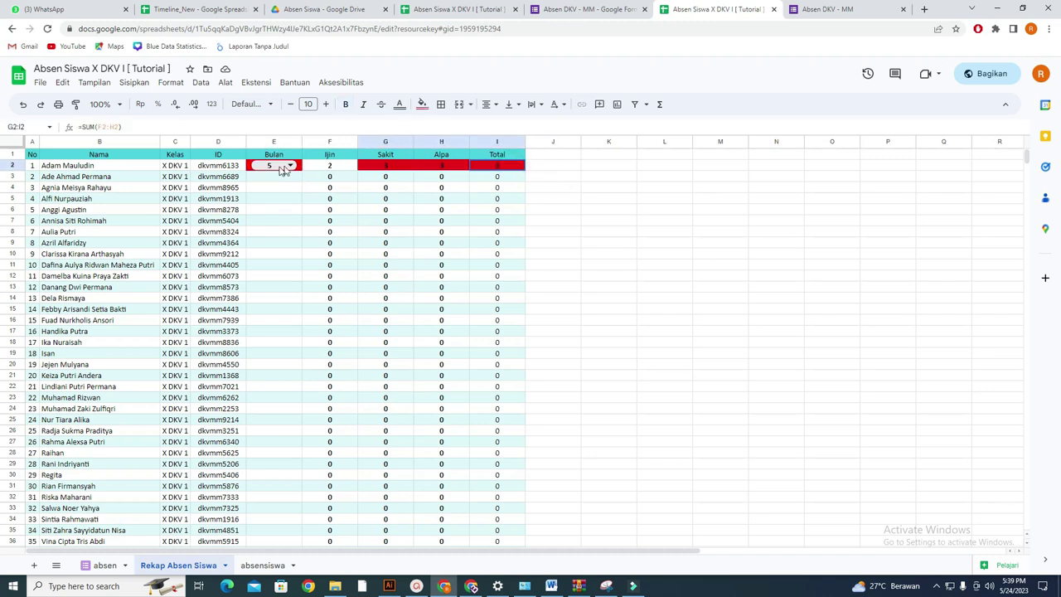
pyautogui.keyDown('shift'); pyautogui.click(283, 169); pyautogui.keyUp('shift')
pyautogui.moveTo(525, 171); pyautogui.dragTo(520, 246)
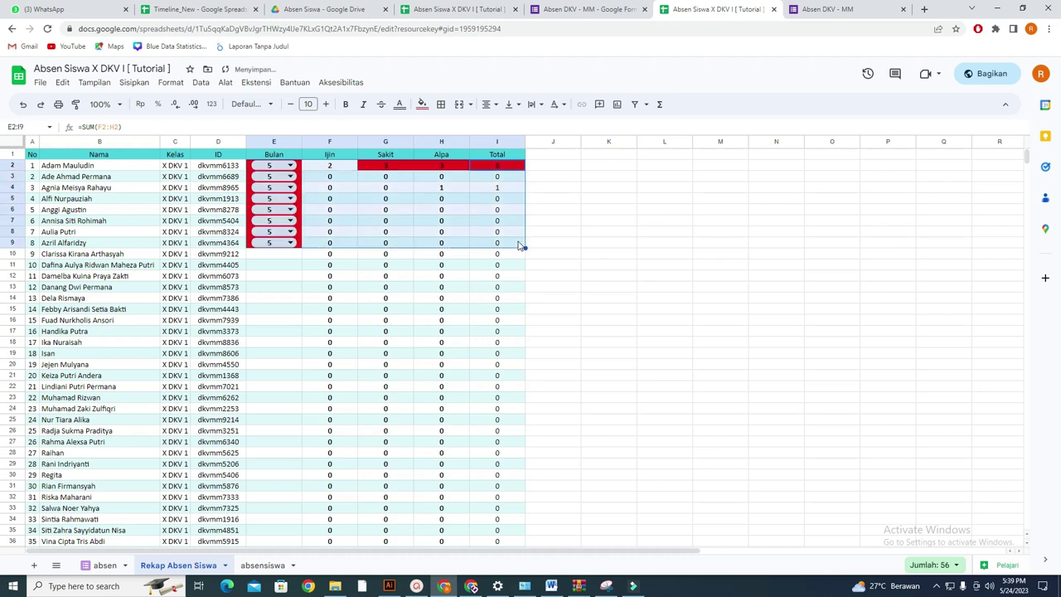
pyautogui.click(559, 218)
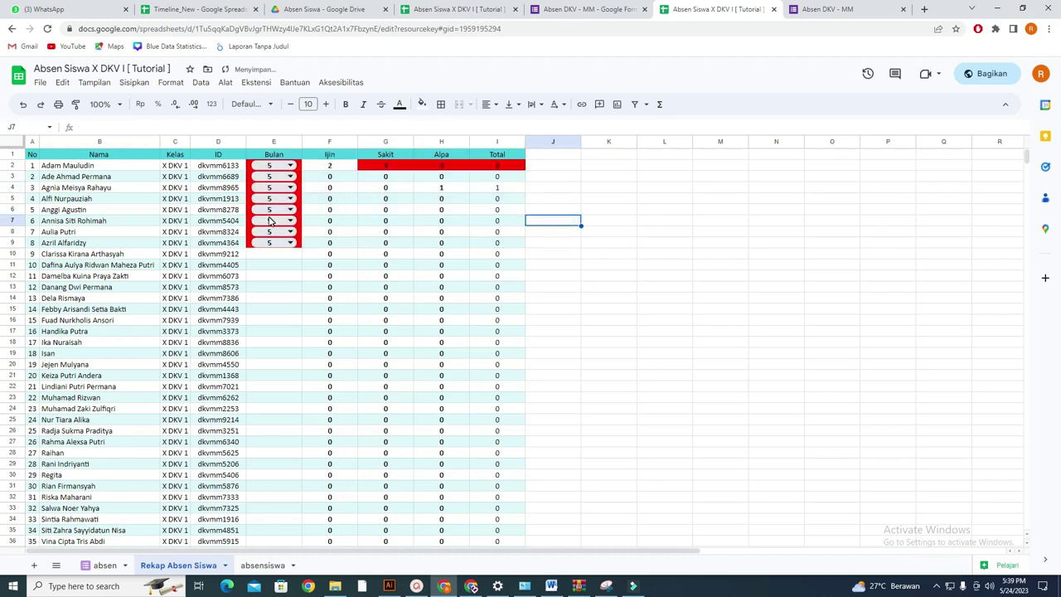
# Step: Open the Ijin Disini link in row 7 of the absensiswa sheet, submit the prefilled form, and return to the Rekap Absen Siswa sheet
pyautogui.click(262, 564)
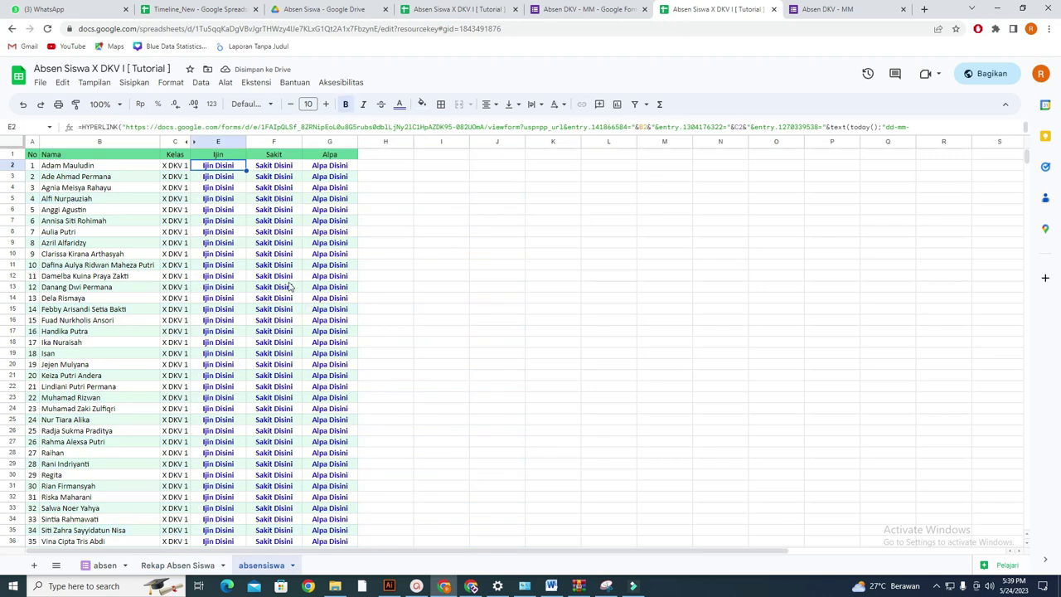
pyautogui.click(213, 222)
pyautogui.click(257, 239)
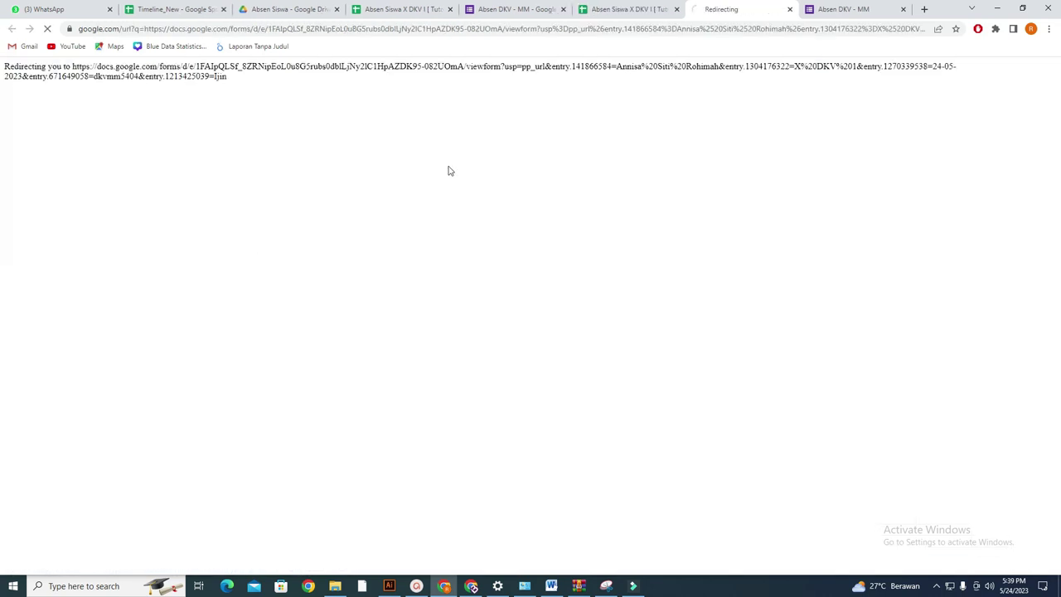
pyautogui.scroll(-2, 467, 325)
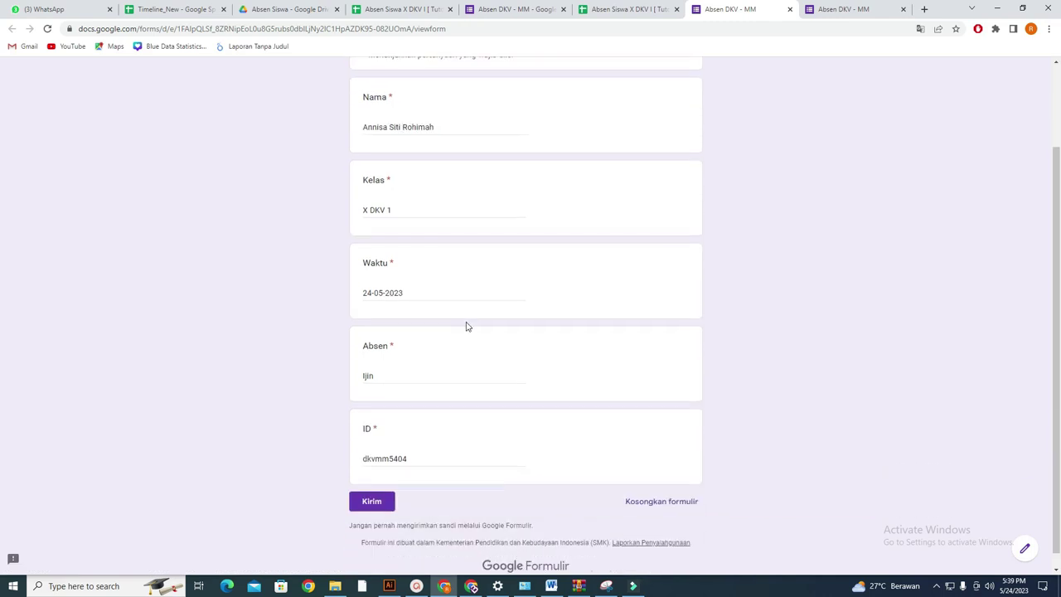
pyautogui.click(380, 490)
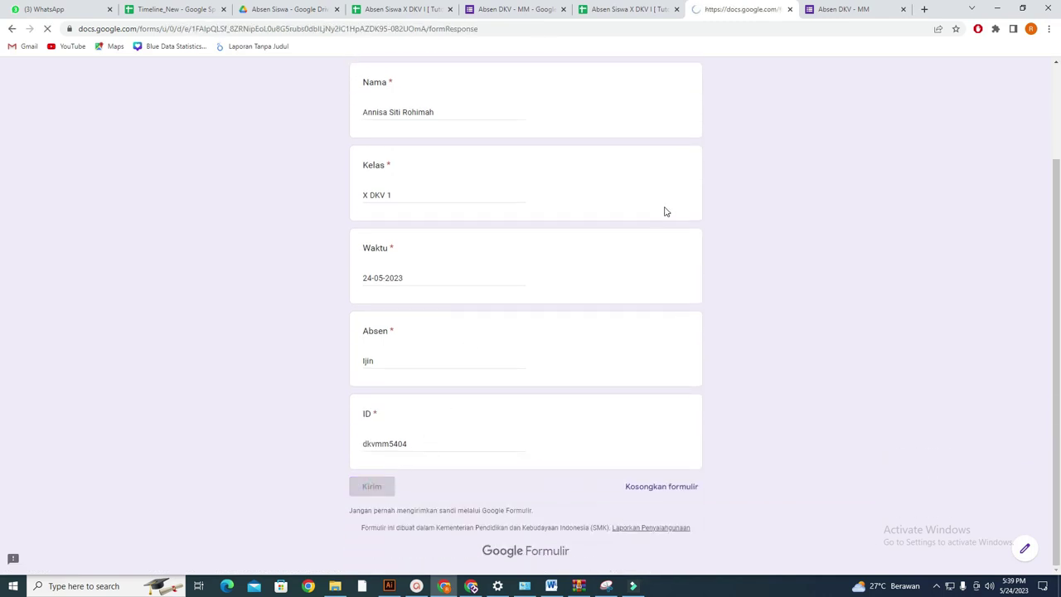
pyautogui.click(627, 10)
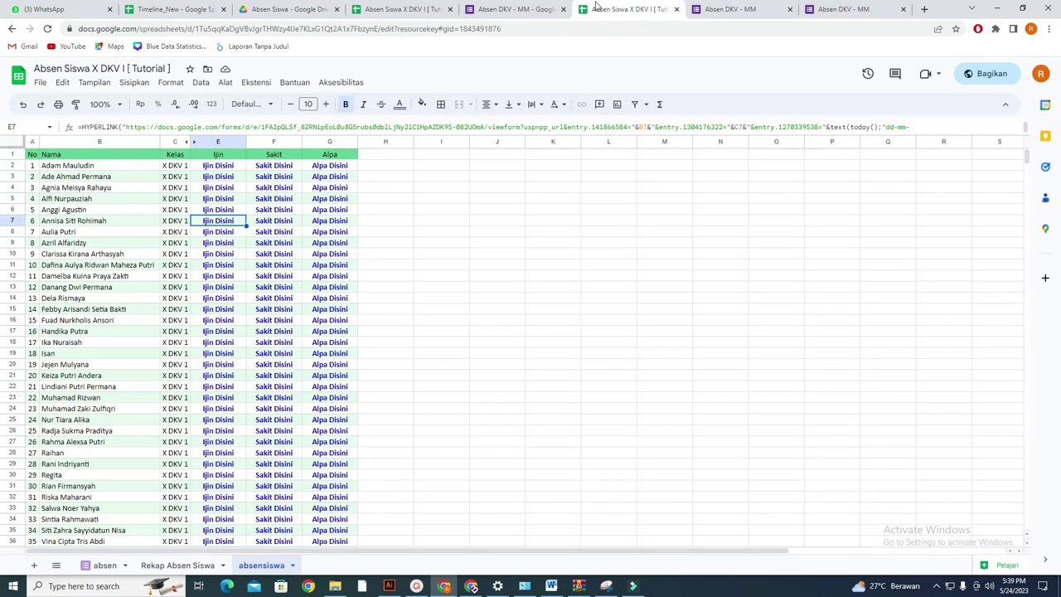
pyautogui.click(172, 566)
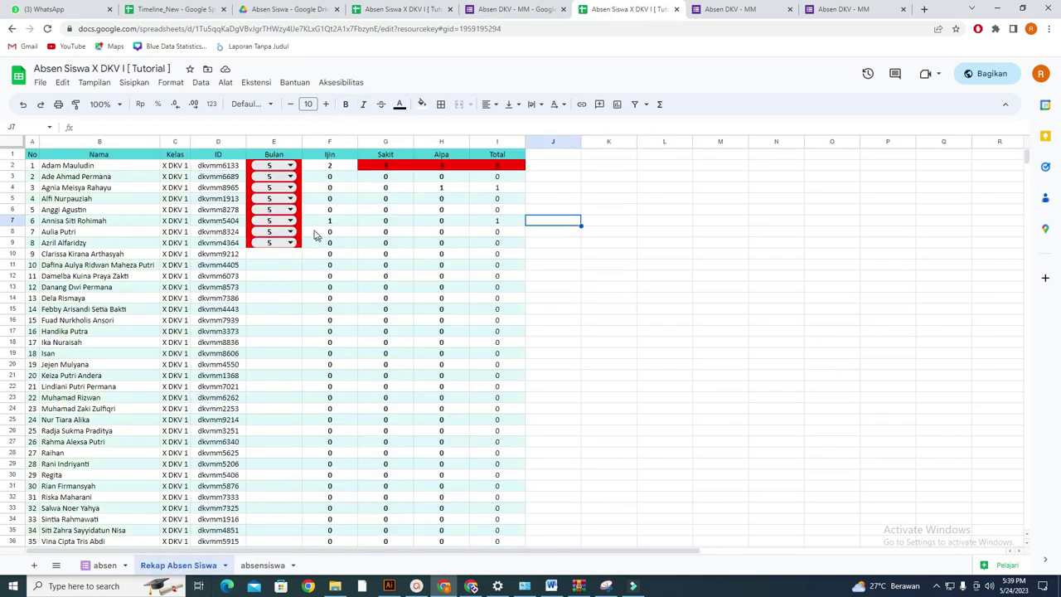
# Step: Set the Bulan dropdown in E7 to 03 and change the A12 timestamp in the absen sheet to 24/03/2023 17:39:29, returning to the recap sheet
pyautogui.click(290, 220)
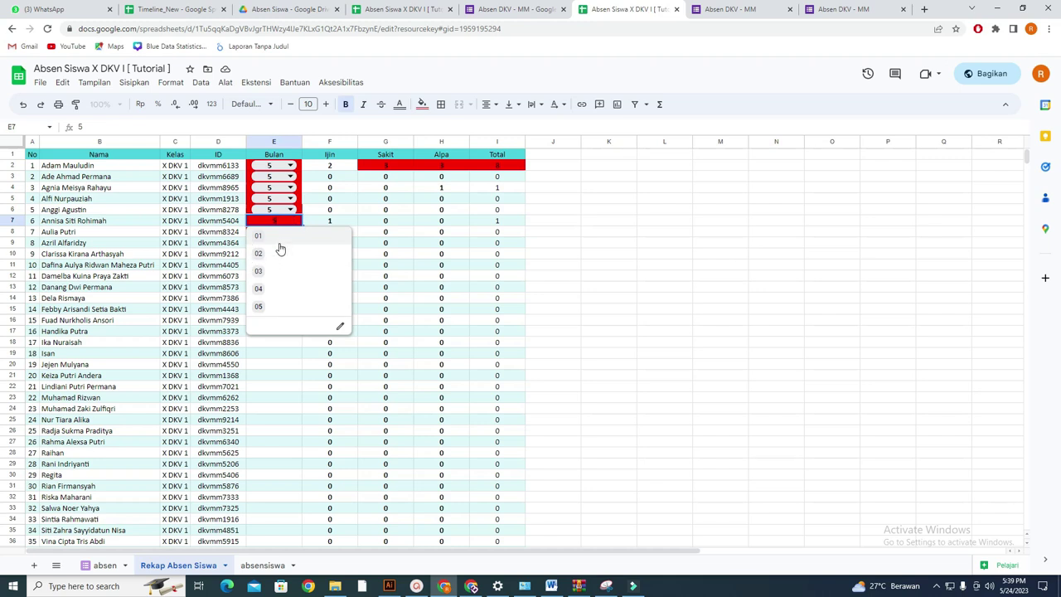
pyautogui.click(263, 273)
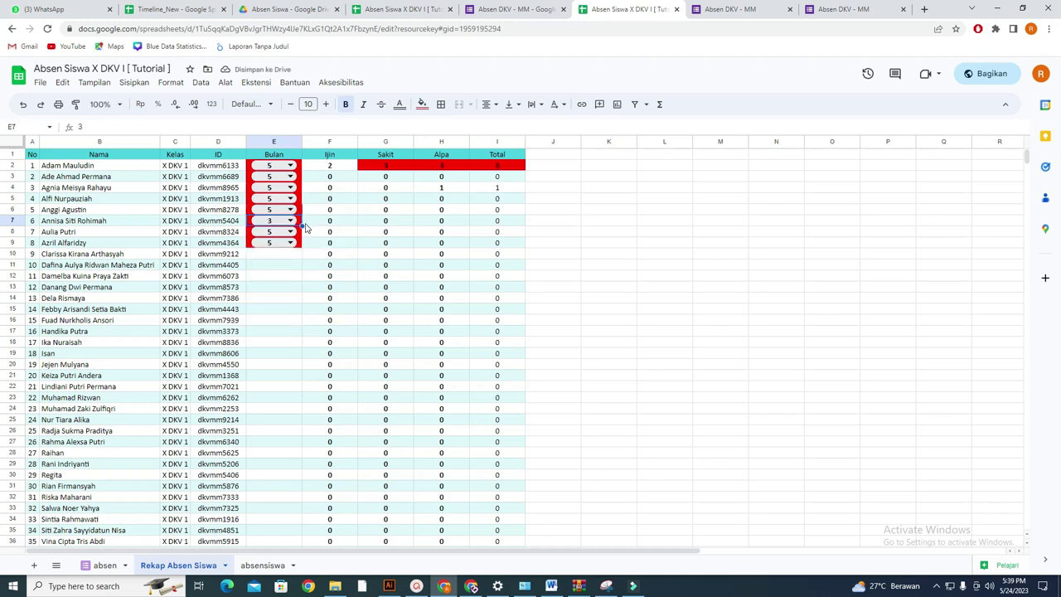
pyautogui.click(103, 564)
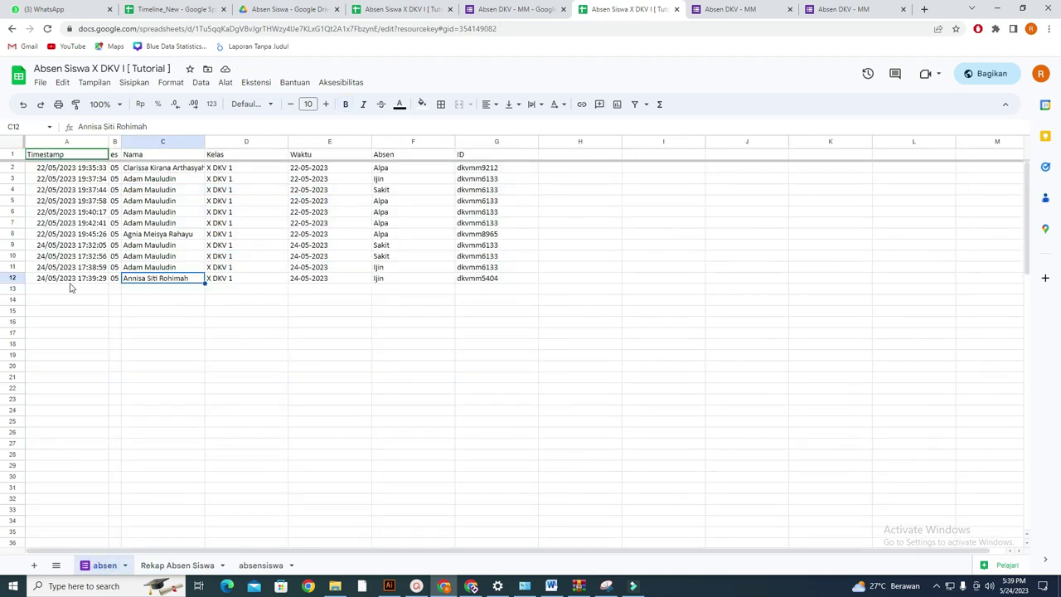
pyautogui.doubleClick(52, 280)
pyautogui.doubleClick(60, 279)
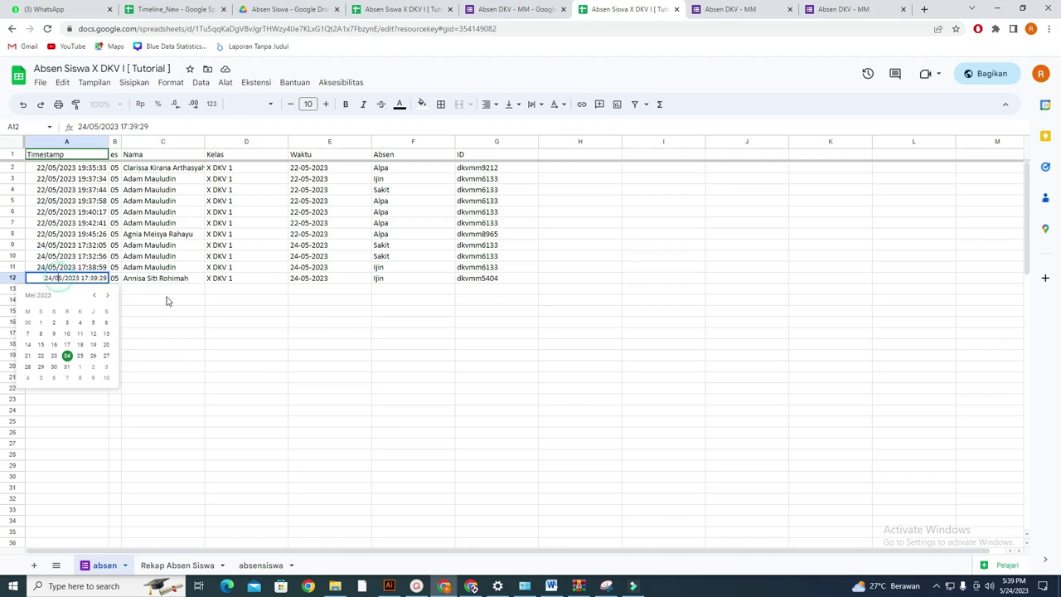
pyautogui.press('Return')
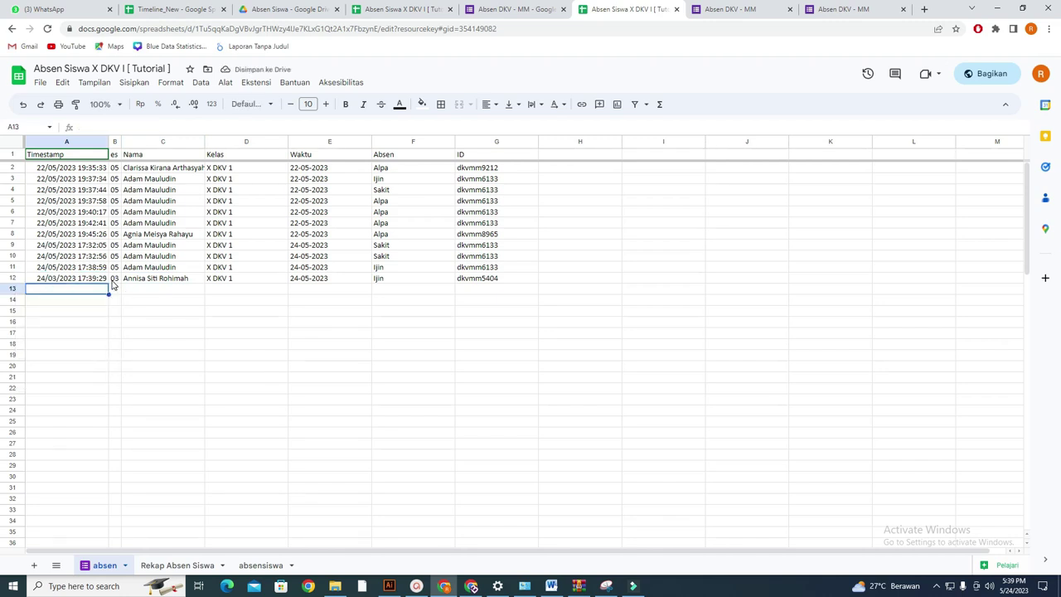
pyautogui.click(190, 564)
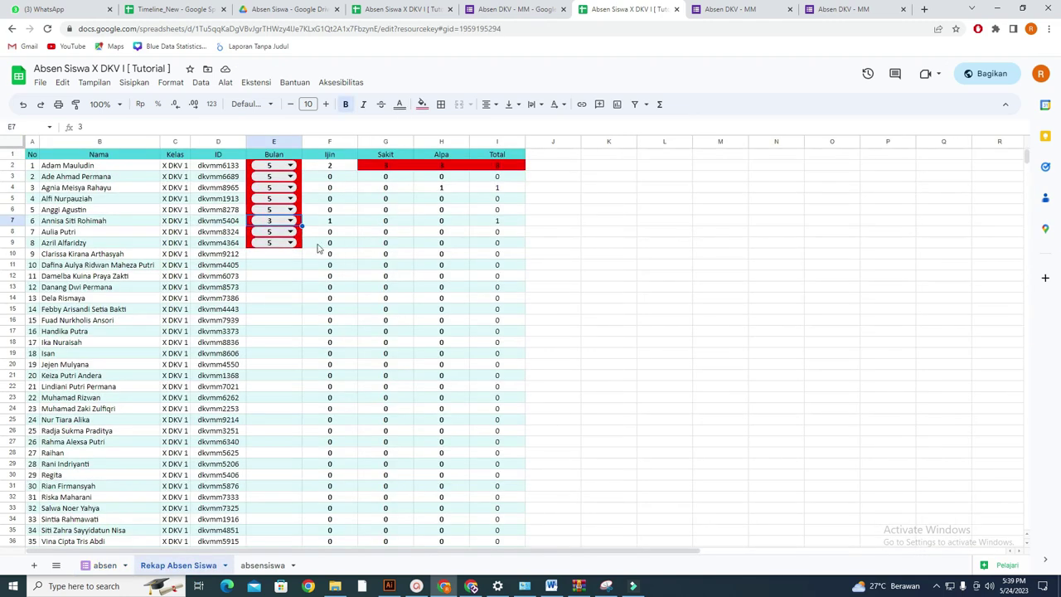
# Step: Test the month filter in row 9 by setting its Bulan dropdown to 03, and restore it to 05
pyautogui.click(284, 243)
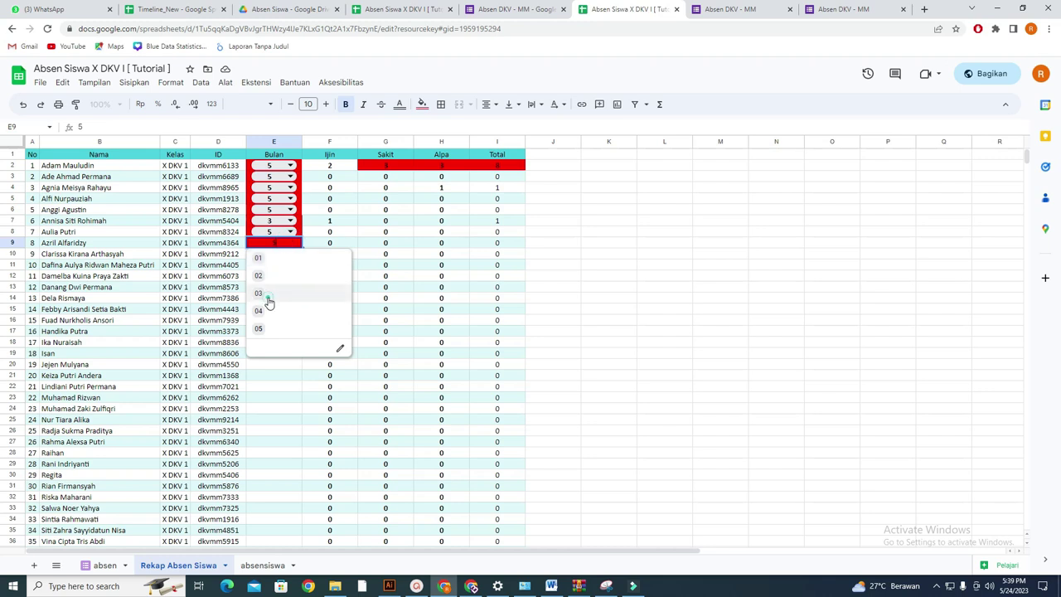
pyautogui.click(266, 295)
pyautogui.click(338, 246)
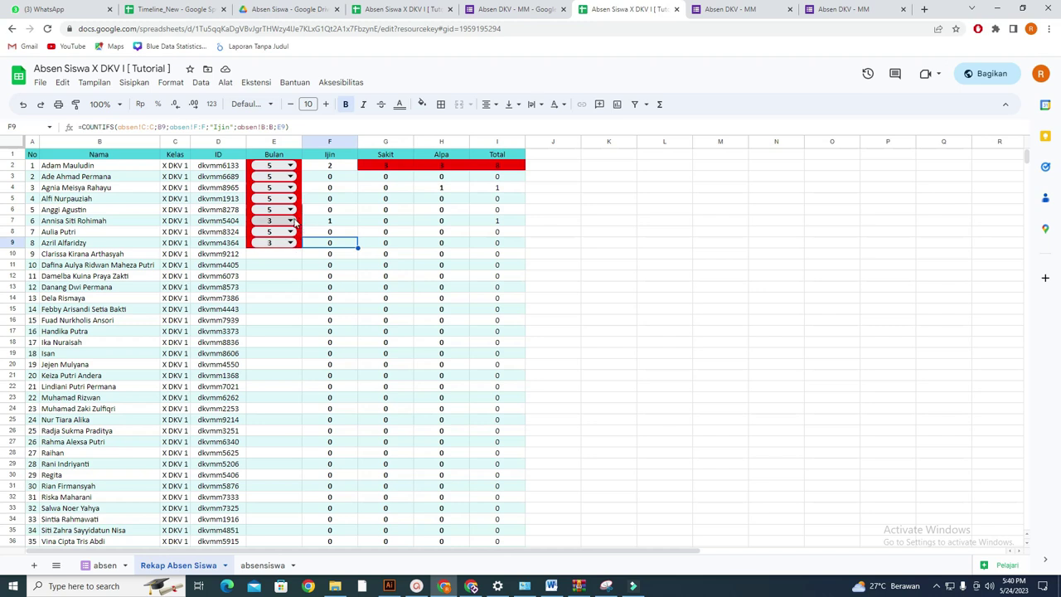
pyautogui.click(290, 220)
pyautogui.click(377, 215)
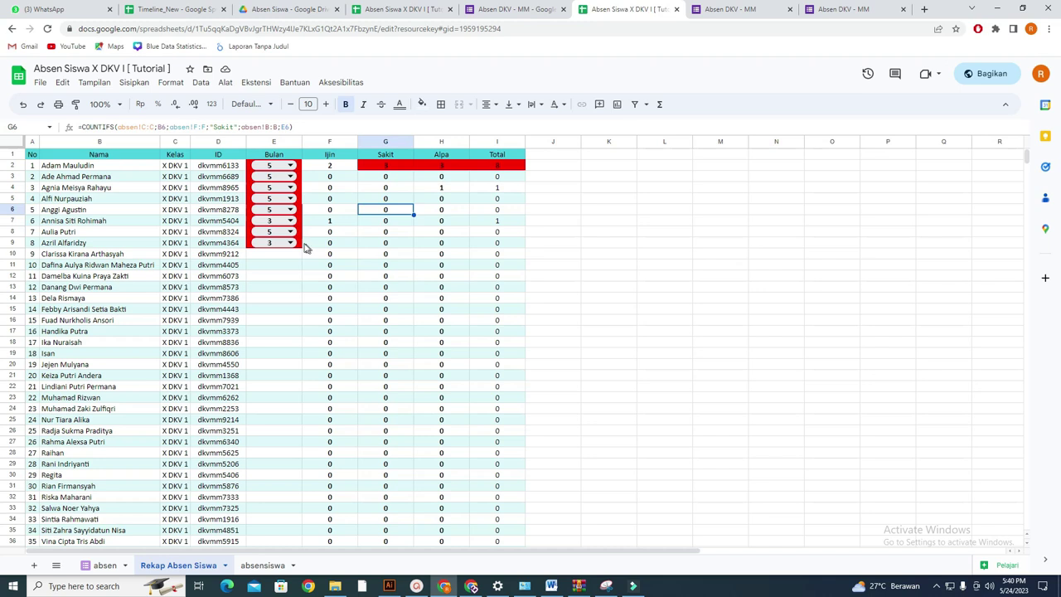
pyautogui.click(291, 242)
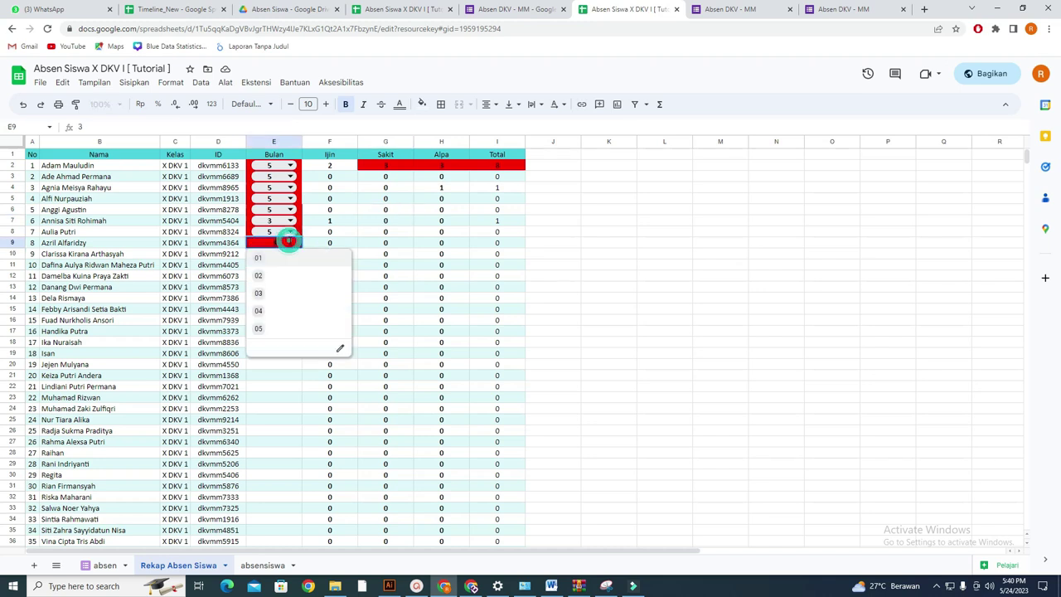
pyautogui.click(262, 326)
# Step: Compare row 7's totals by switching its Bulan dropdown to 05 and back to 03
pyautogui.click(290, 221)
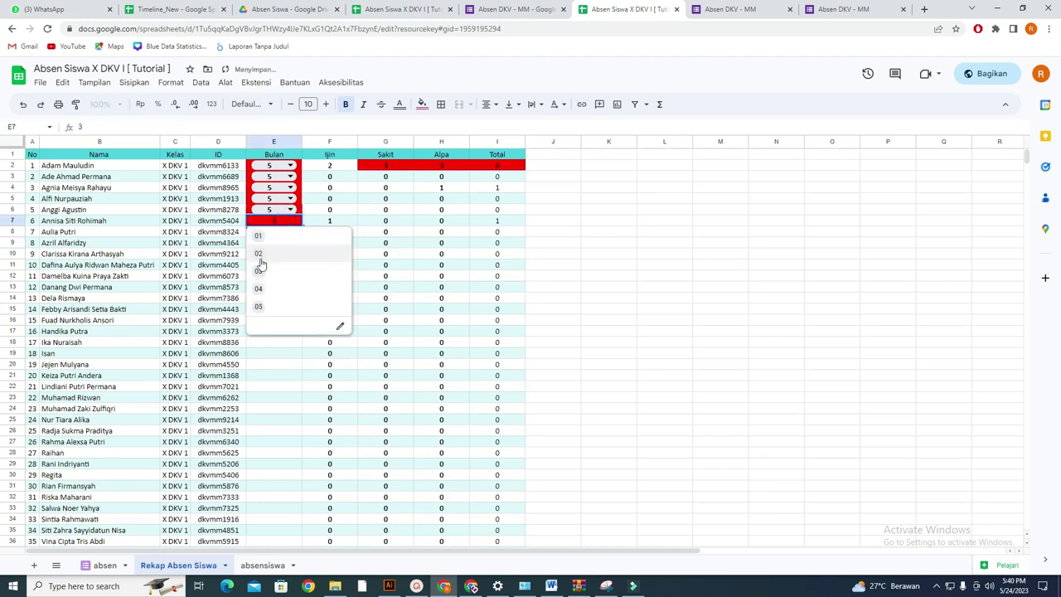
pyautogui.click(265, 308)
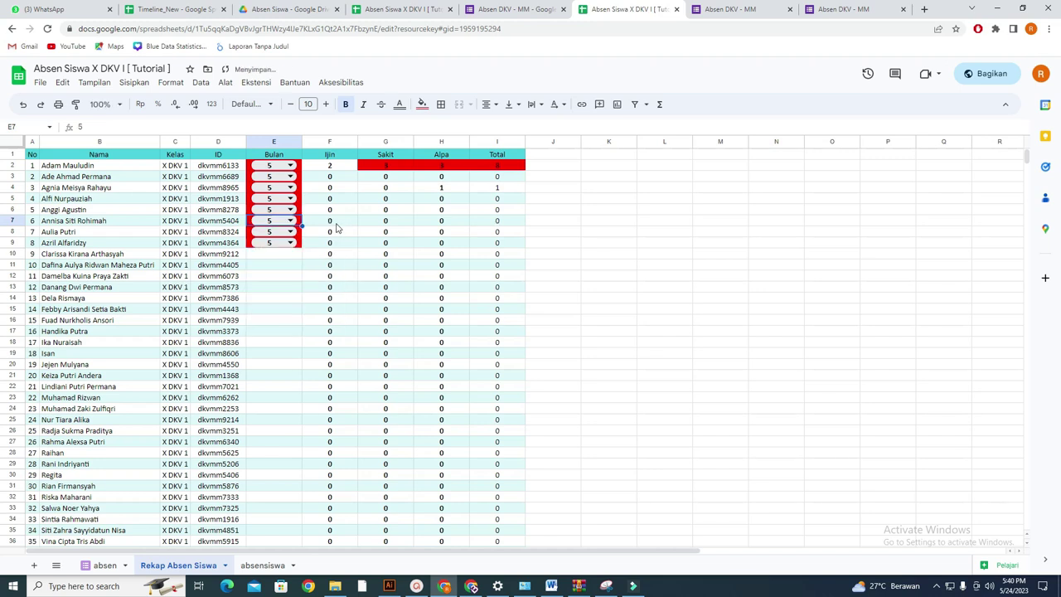
pyautogui.click(290, 220)
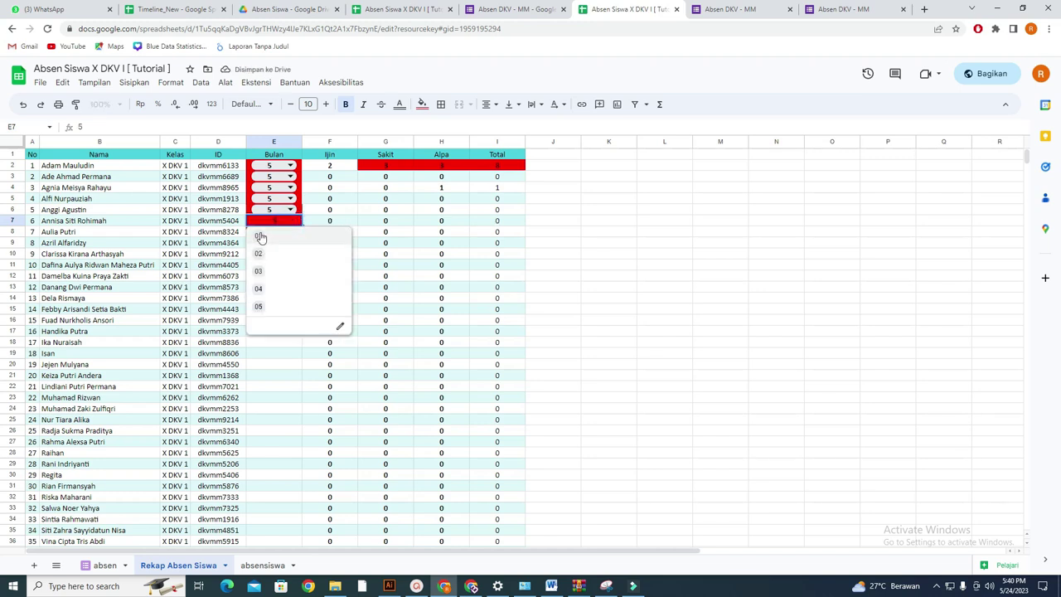
pyautogui.click(260, 272)
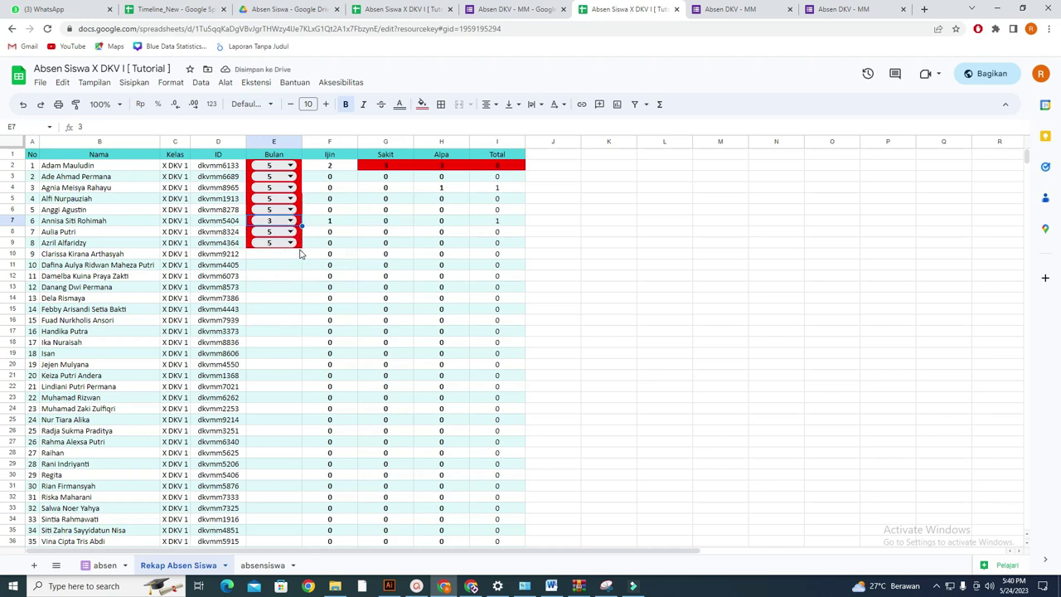
# Step: Fill the Bulan dropdown and total formulas from E9:I9 down to the last student in row 38
pyautogui.moveTo(297, 244); pyautogui.dragTo(497, 463)
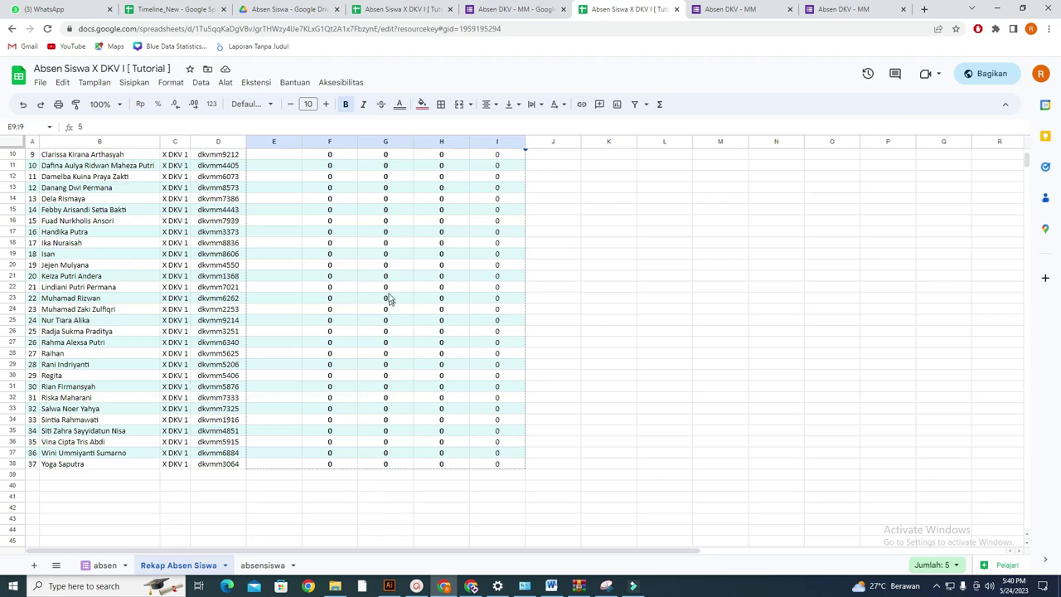
pyautogui.scroll(-2, 392, 295)
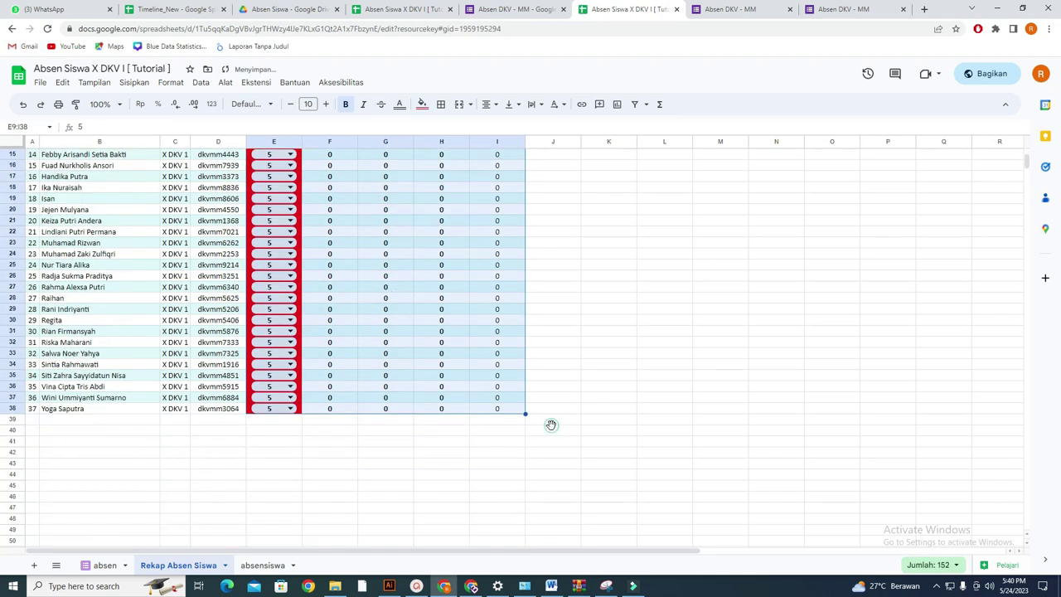
pyautogui.click(552, 429)
# Step: Open the Alpa Disini link in row 38 of the absensiswa sheet, submit the prefilled form, and return to the Rekap Absen Siswa sheet
pyautogui.click(262, 566)
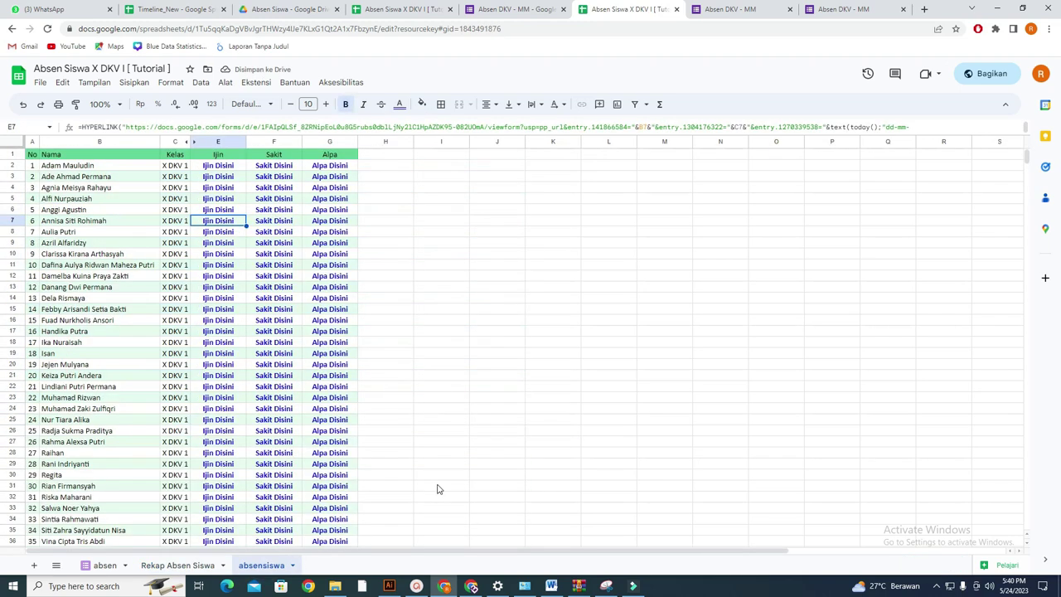
pyautogui.scroll(-3, 357, 521)
pyautogui.click(338, 386)
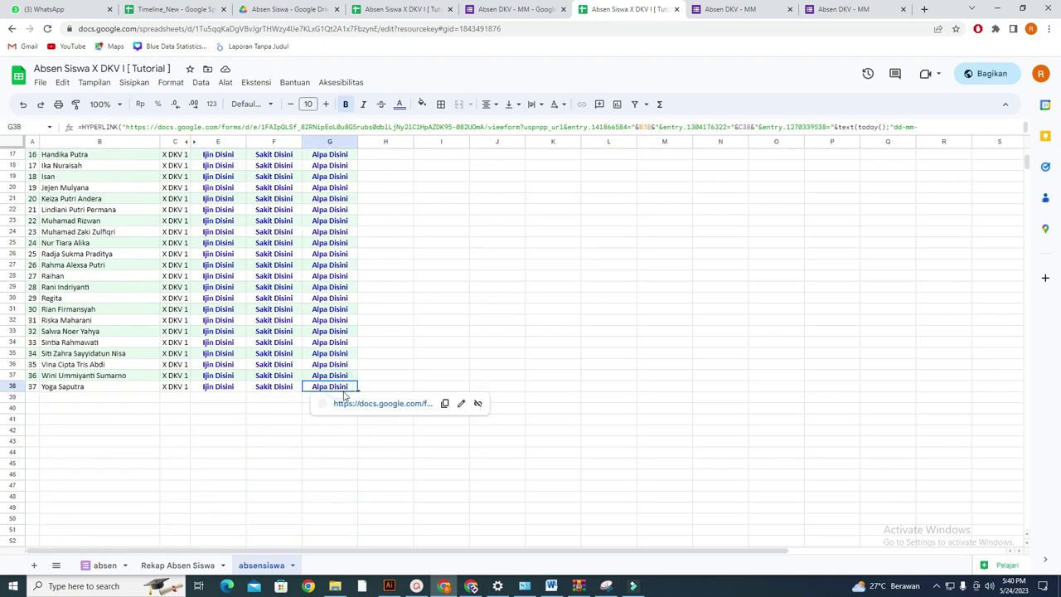
pyautogui.click(358, 405)
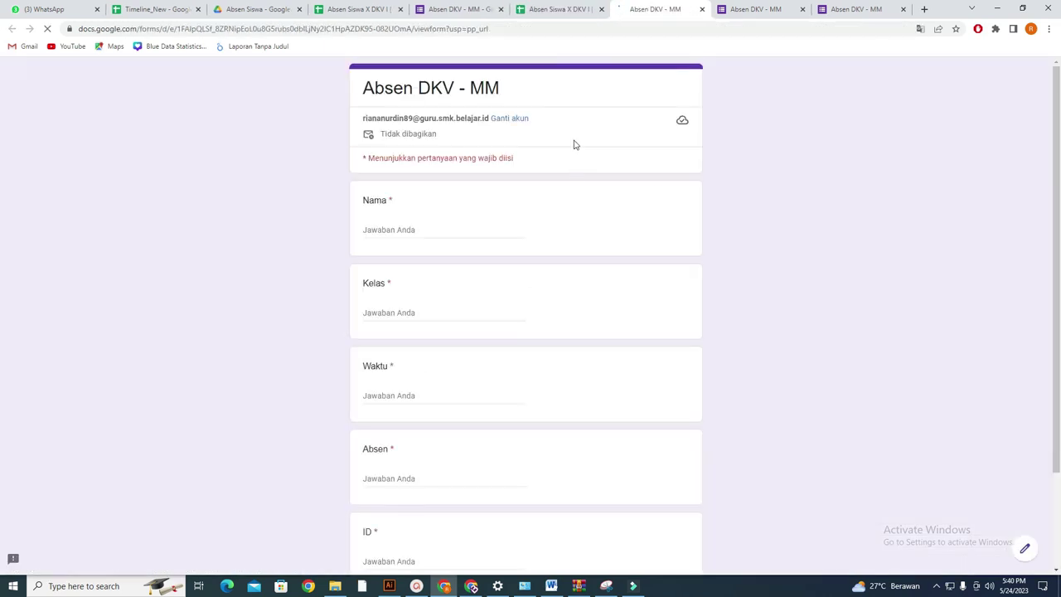
pyautogui.scroll(-1, 375, 468)
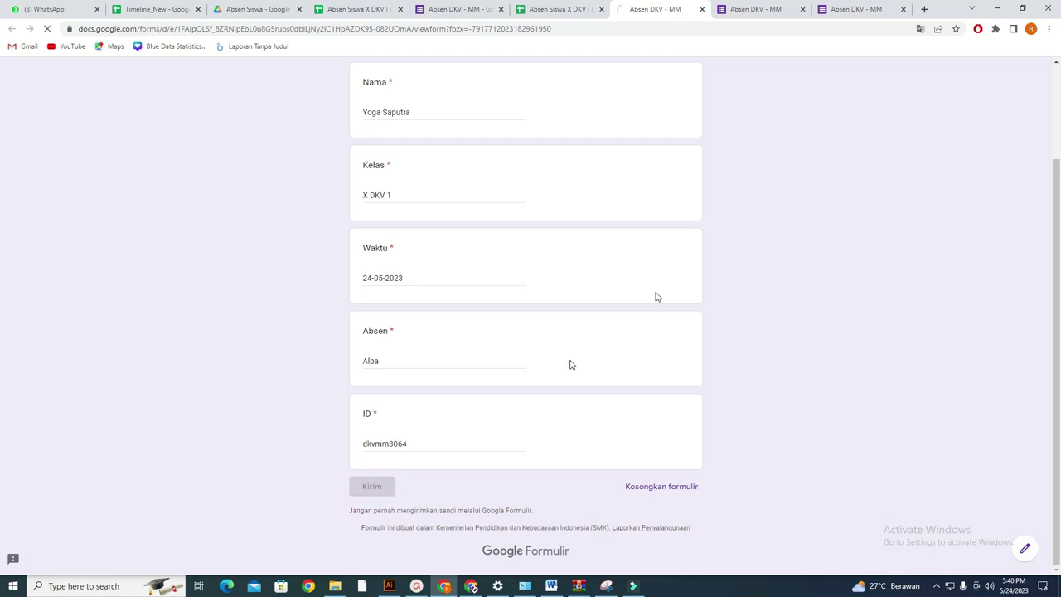
pyautogui.click(562, 10)
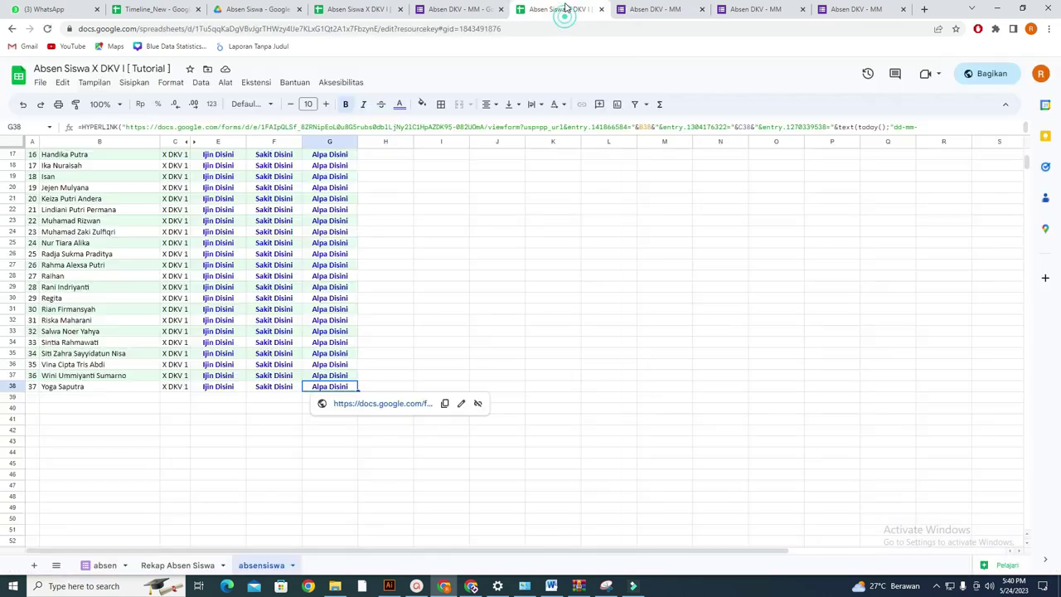
pyautogui.click(185, 563)
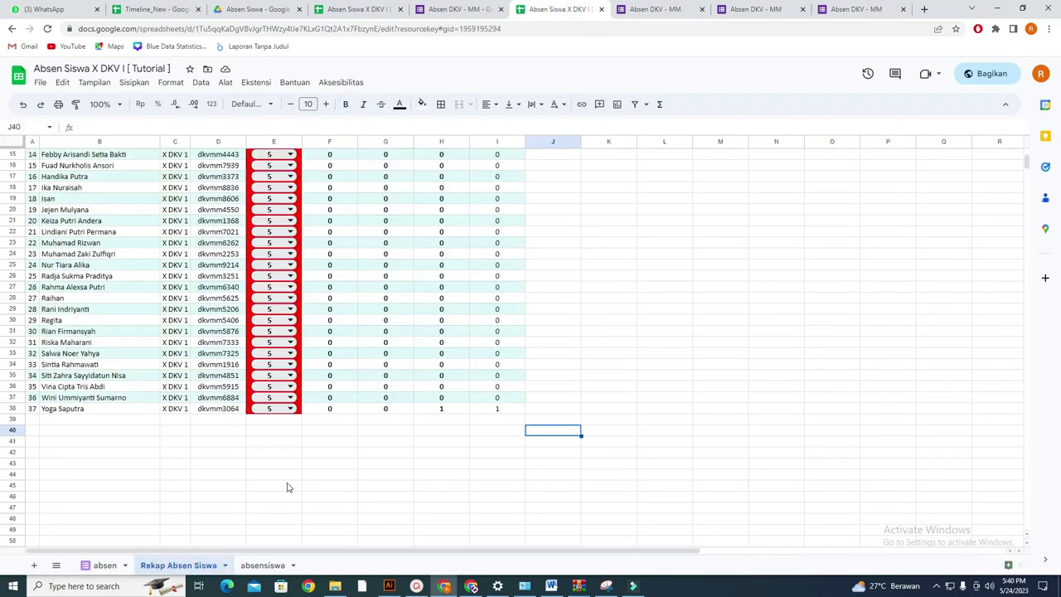
# Step: Test the month filter in row 38 by setting its Bulan dropdown to 01, and restore it to 05
pyautogui.scroll(5, 465, 197)
pyautogui.scroll(-7, 466, 197)
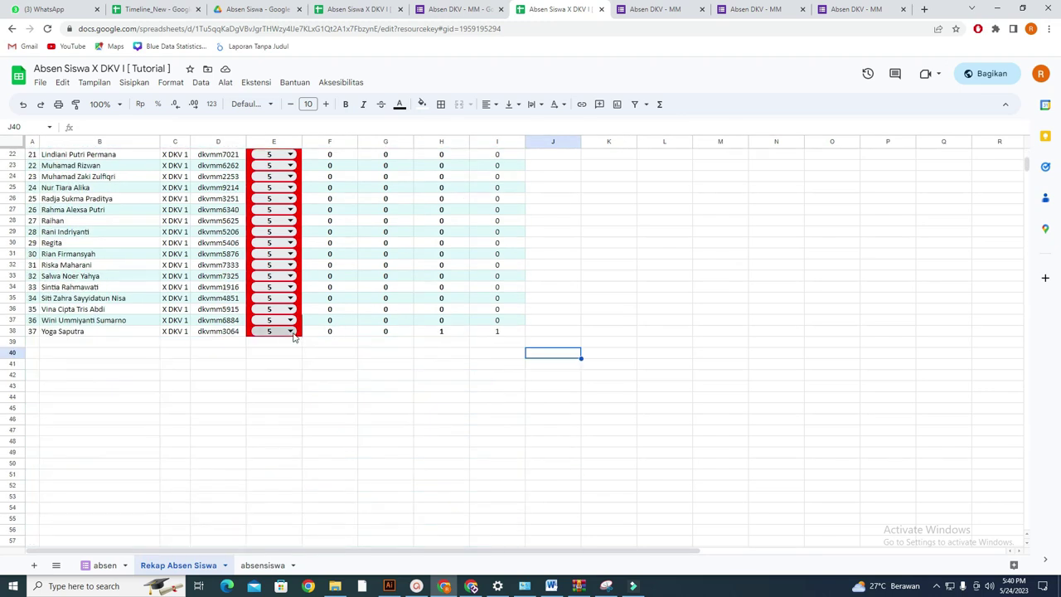
pyautogui.click(290, 331)
pyautogui.click(278, 349)
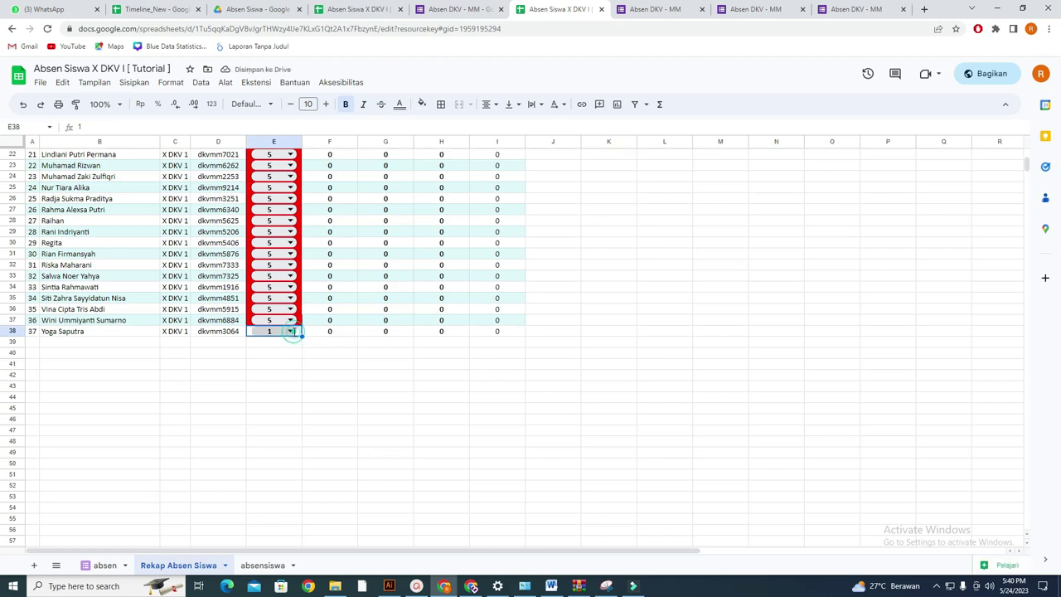
pyautogui.click(290, 331)
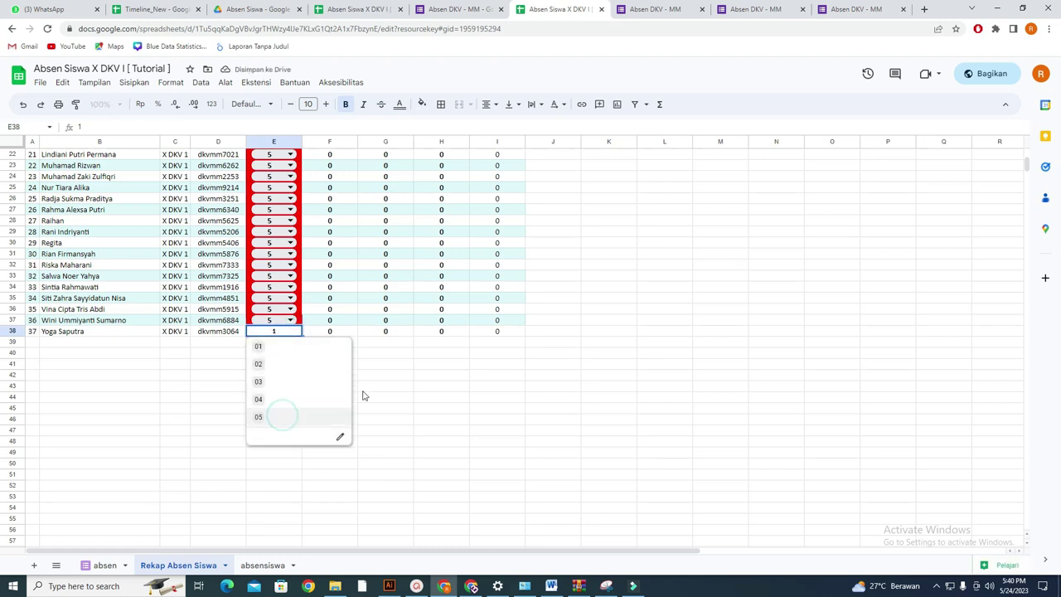
pyautogui.click(283, 417)
# Step: Inspect the first student's Ijin formula in F2 of the recap sheet and reload the spreadsheet page
pyautogui.scroll(5, 420, 324)
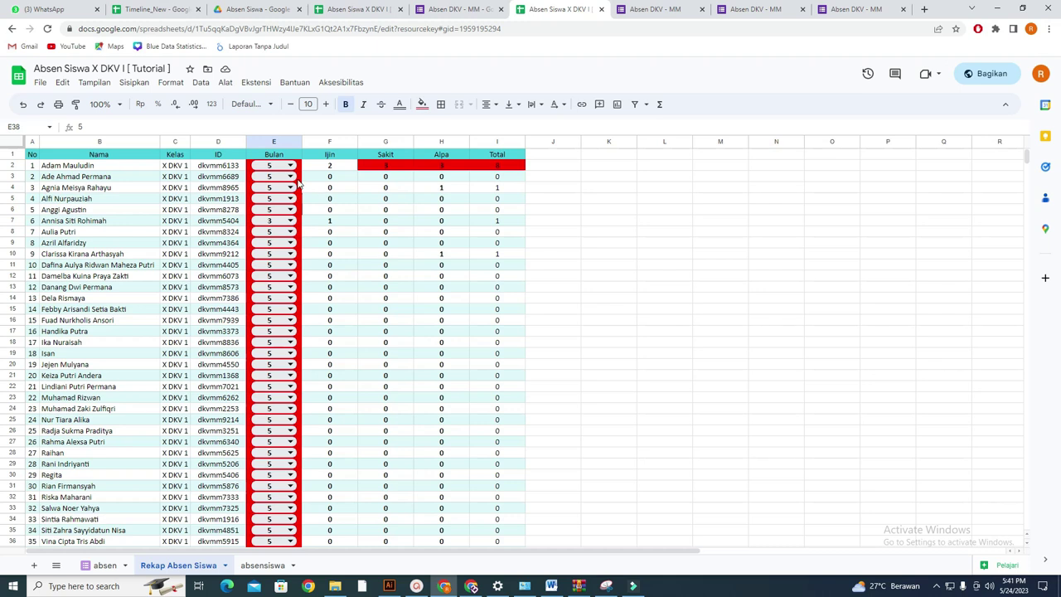
pyautogui.click(313, 167)
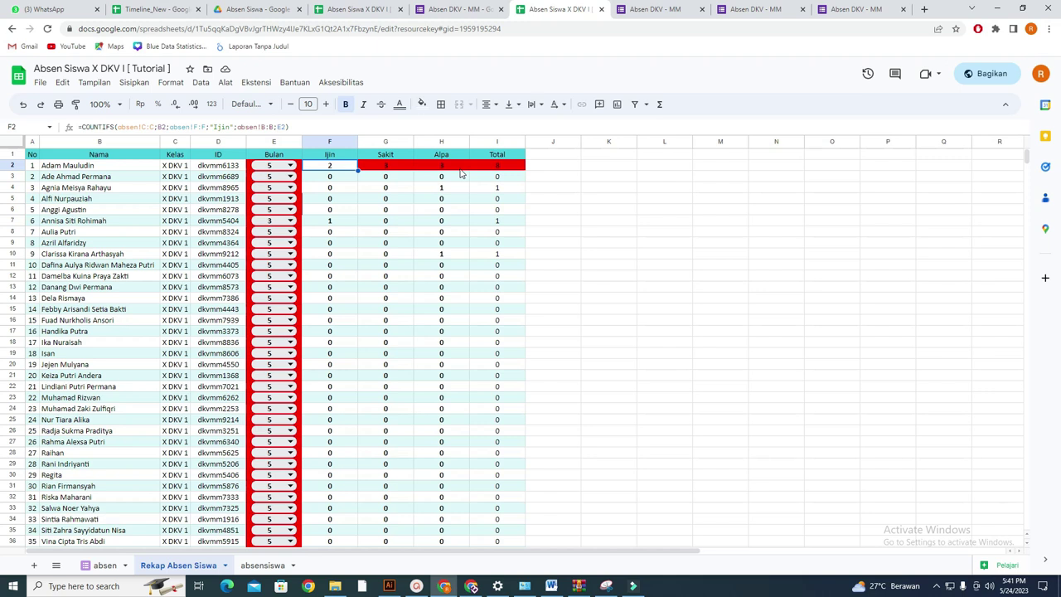
pyautogui.press('F5')
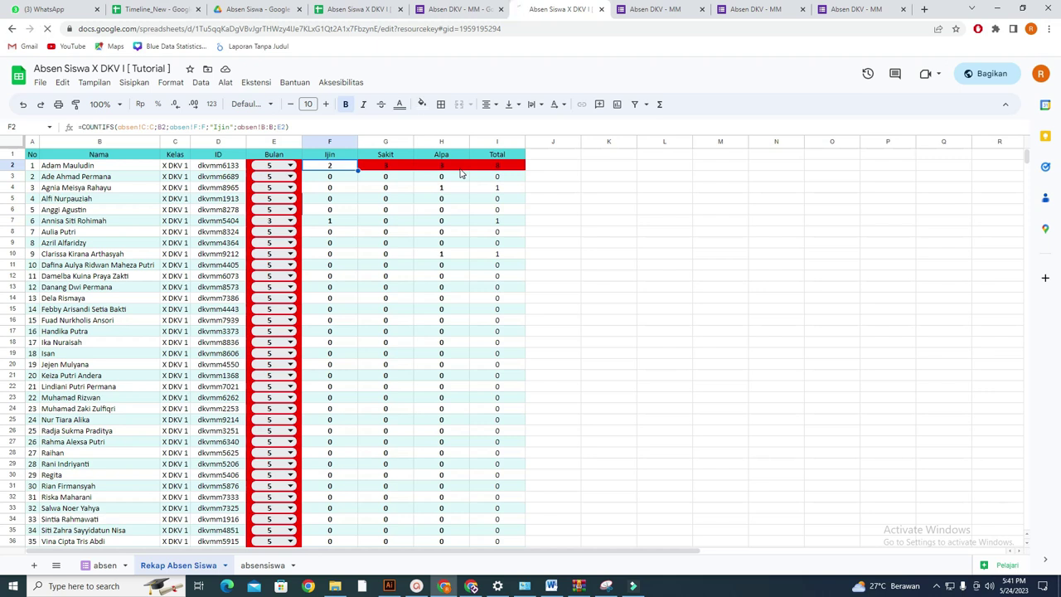